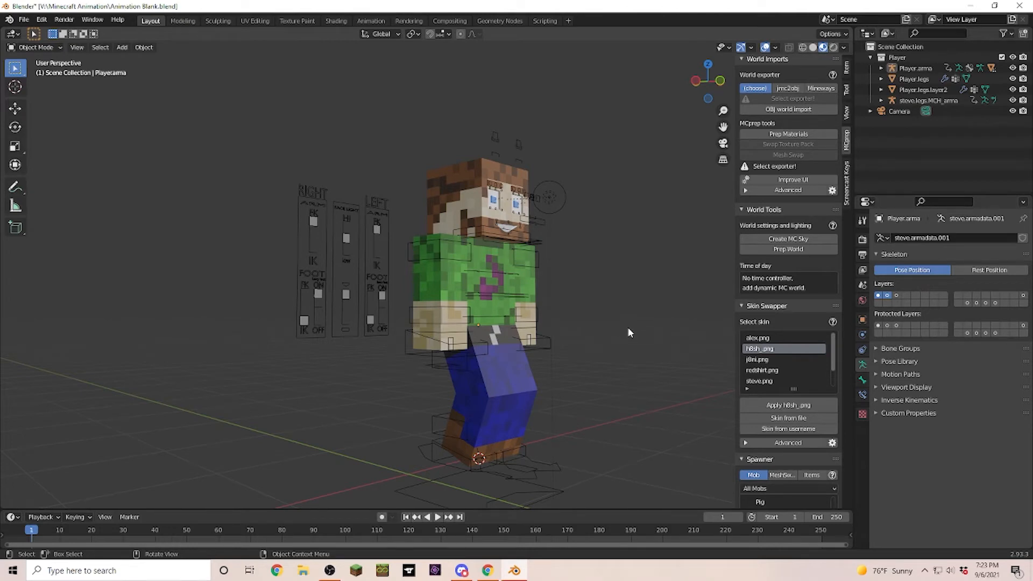
- Place the 3D cursor on the floor beside the character and load the item assets in the MCprep Spawner
middle_click_drag(634, 350, 380, 329)
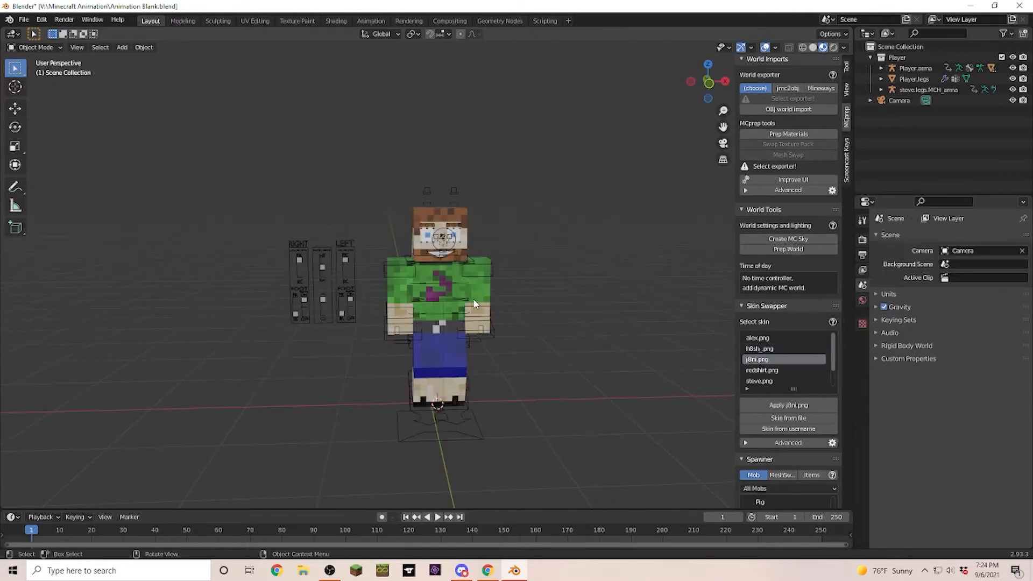
left_click(15, 87)
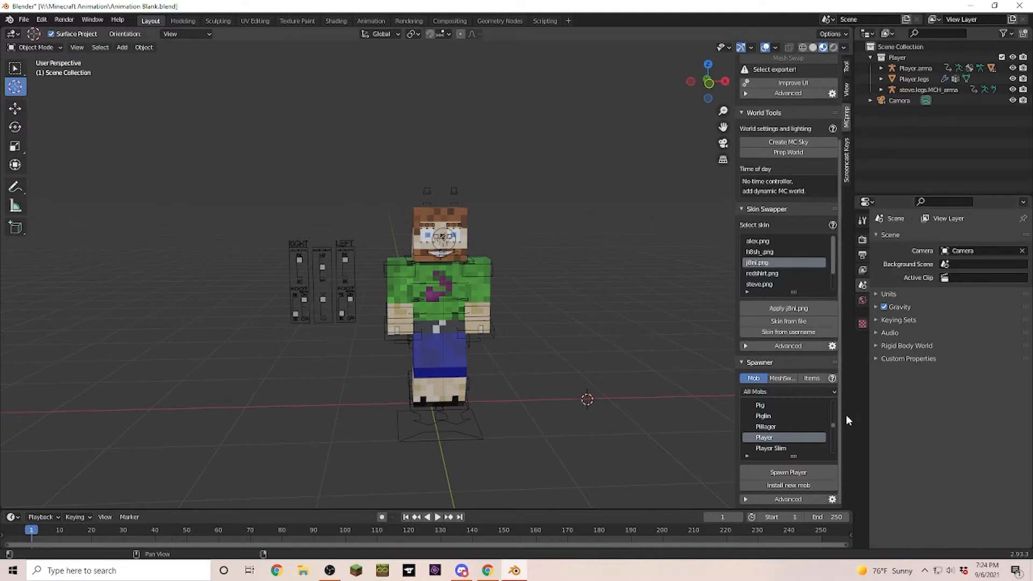
left_click(812, 379)
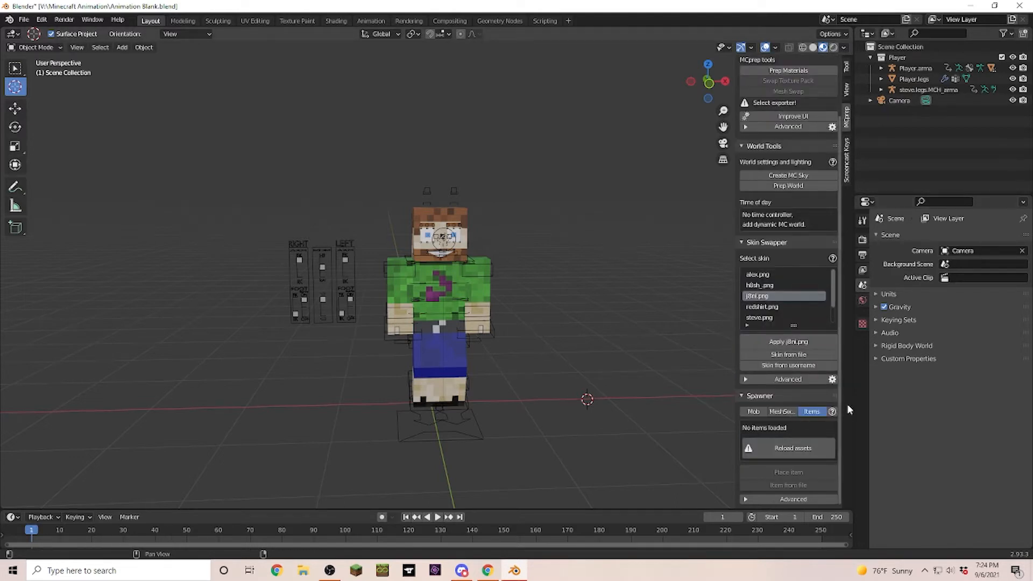
left_click(812, 446)
- Find the birch sign among the MCprep items and place it at the 3D cursor
scroll(792, 438, "down", 1)
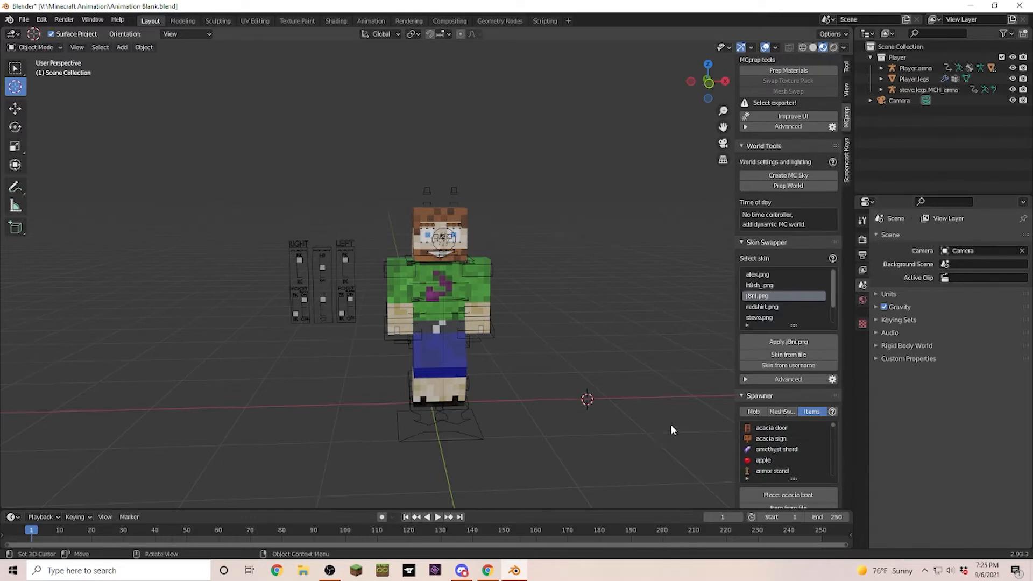
scroll(819, 468, "down", 1)
scroll(817, 467, "down", 8)
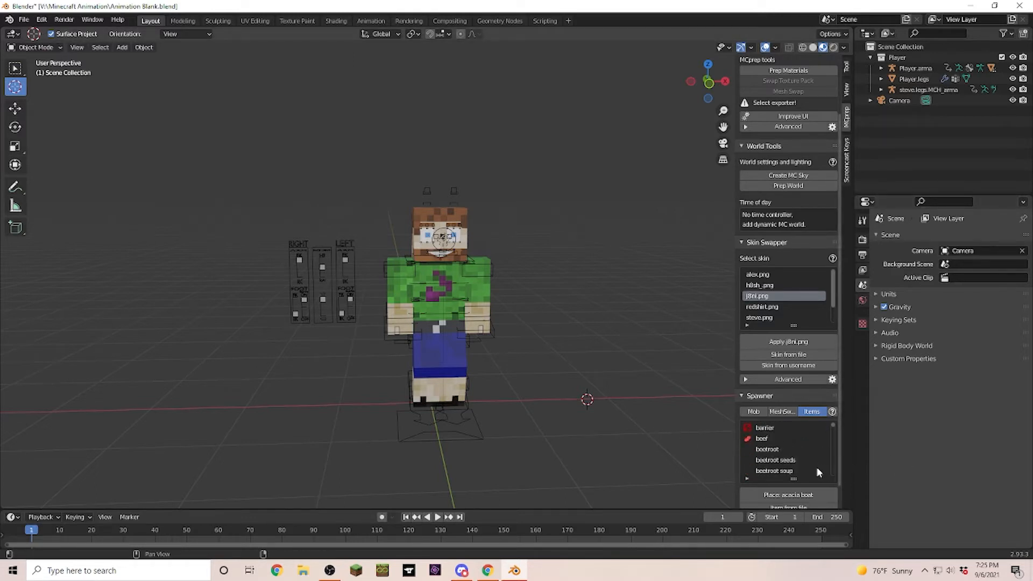
left_click(748, 478)
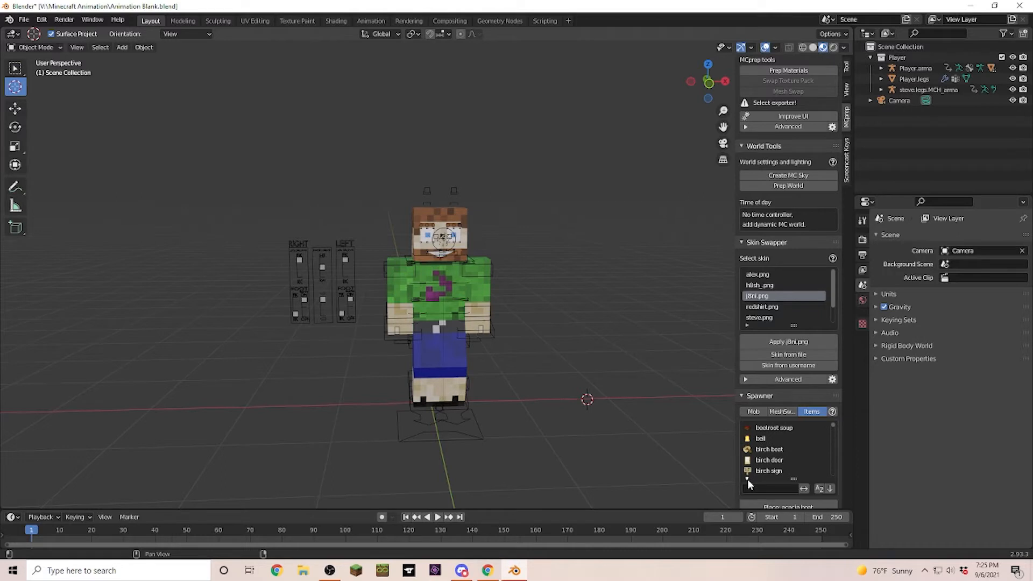
type("sign")
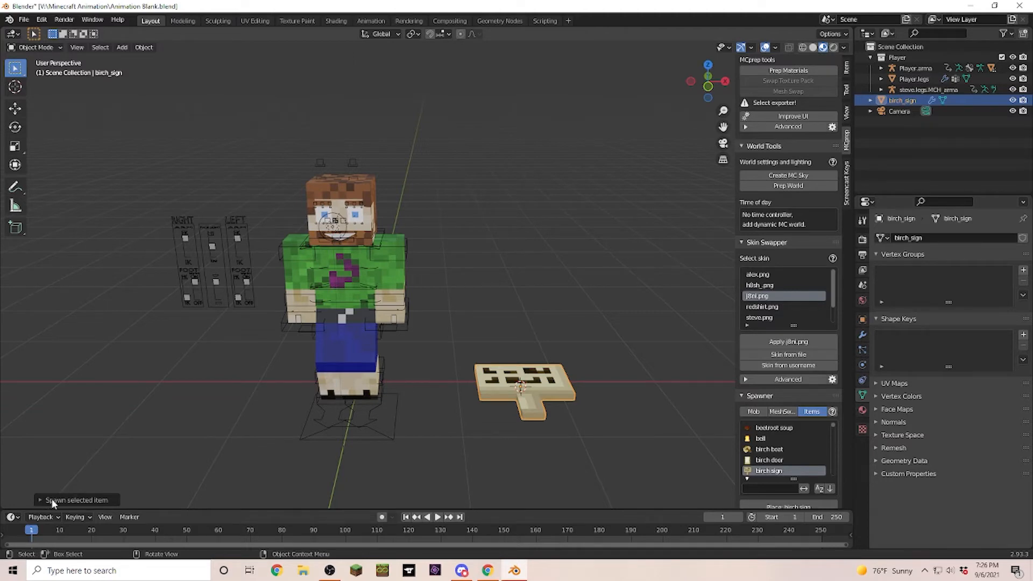
- Set the spawned birch sign's size to about 2.08 and its thickness to about 1.09
left_click(39, 500)
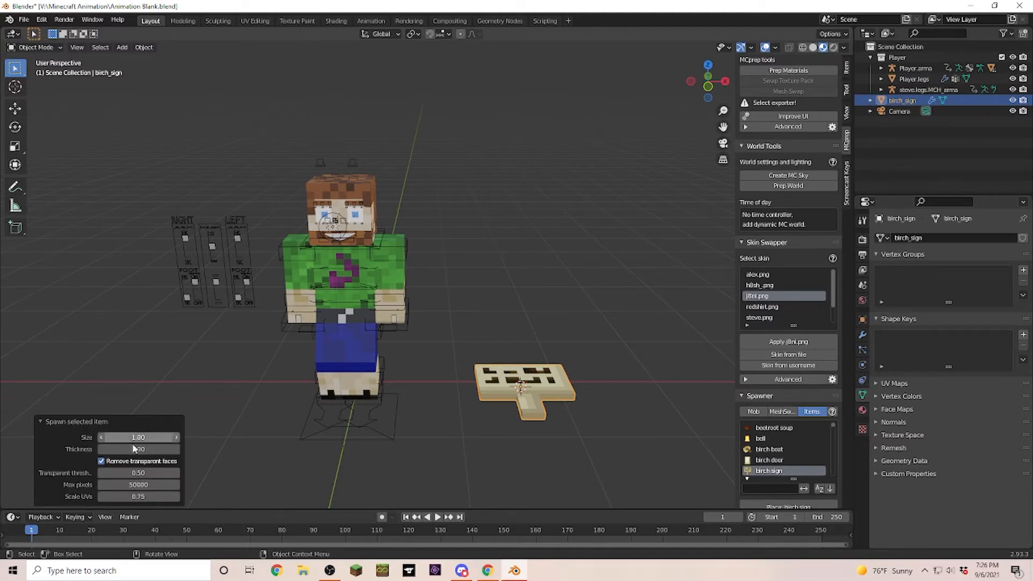
left_click_drag(115, 439, 151, 450)
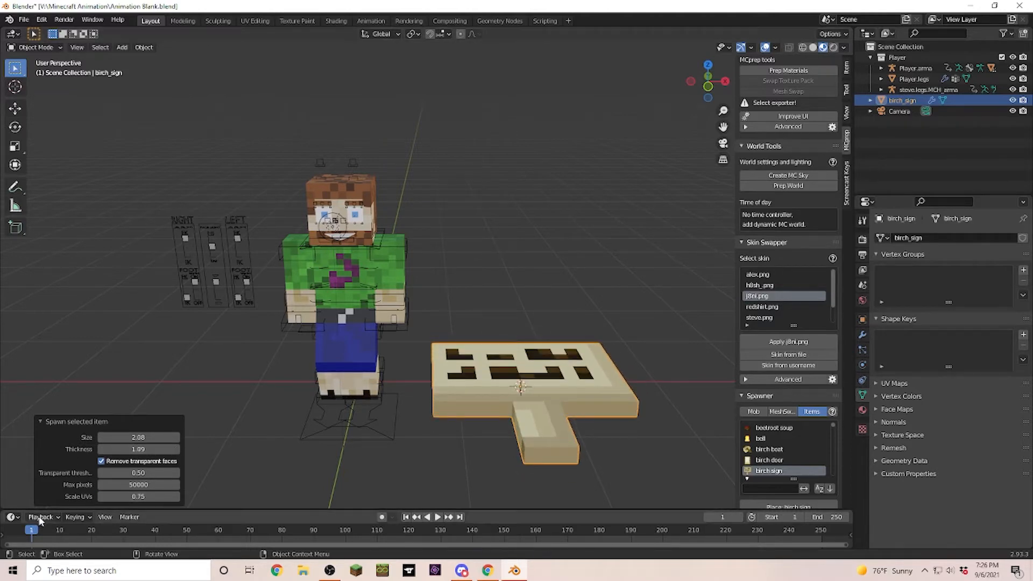
left_click(289, 408)
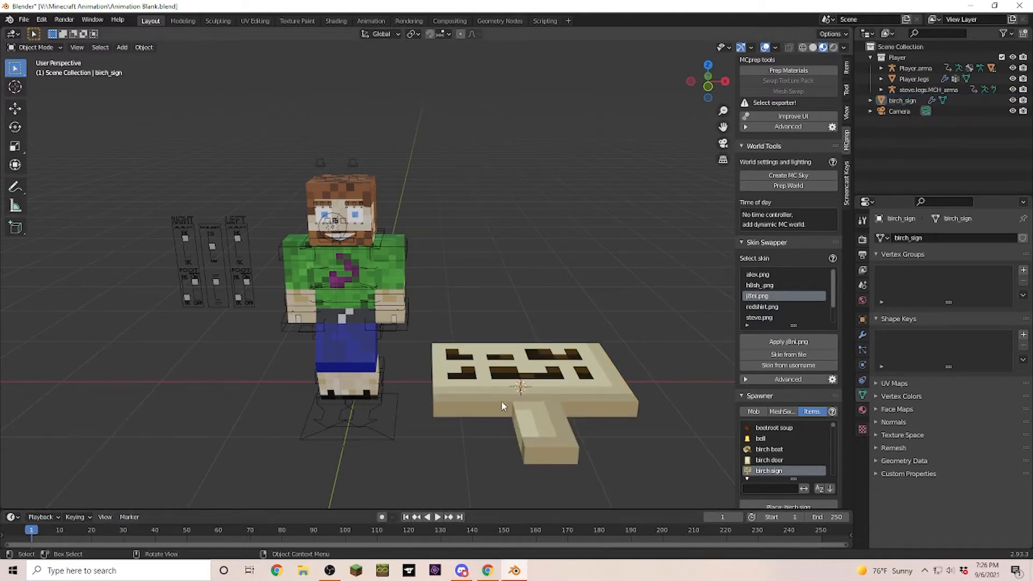
- Scale the birch sign uniformly by eye to suit the character
scroll(607, 356, "down", 1)
left_click(567, 379)
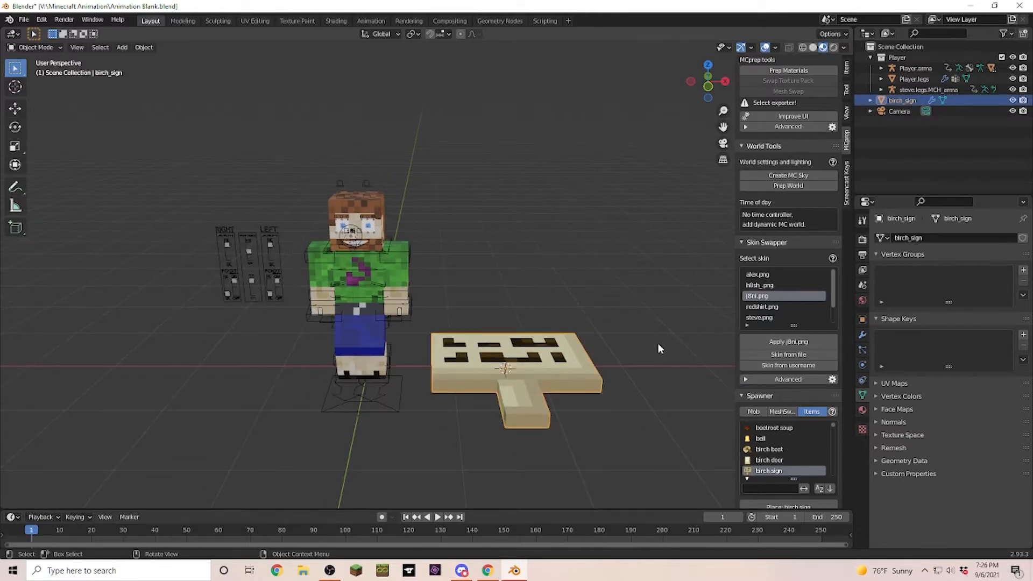
scroll(669, 339, "down", 1)
key("s")
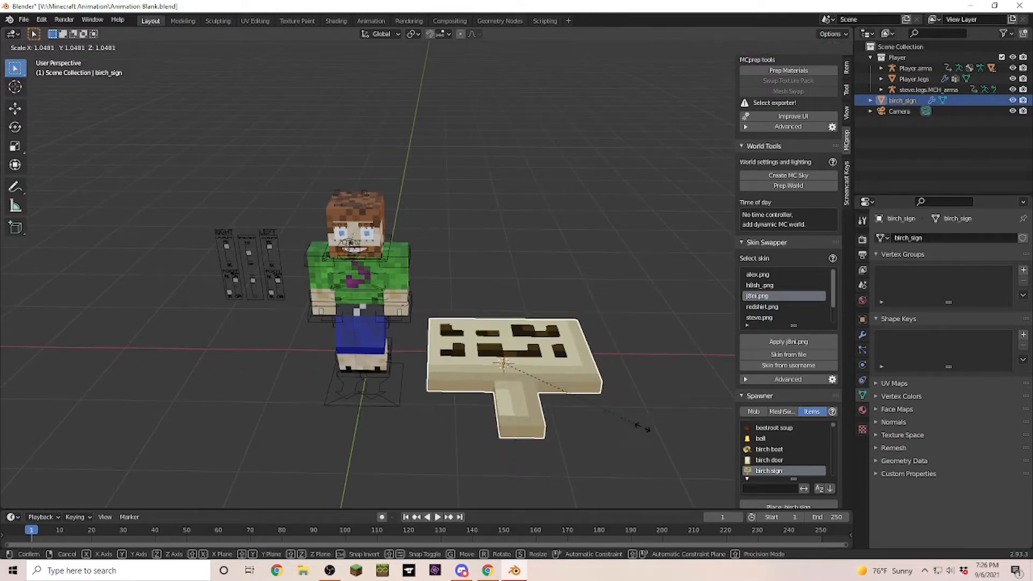
left_click(594, 430)
- Show the birch sign from above with its material settings, and display the texture birch_sign.png in the Image Editor
key("KP_7")
key("KP_Decimal")
left_click(863, 410)
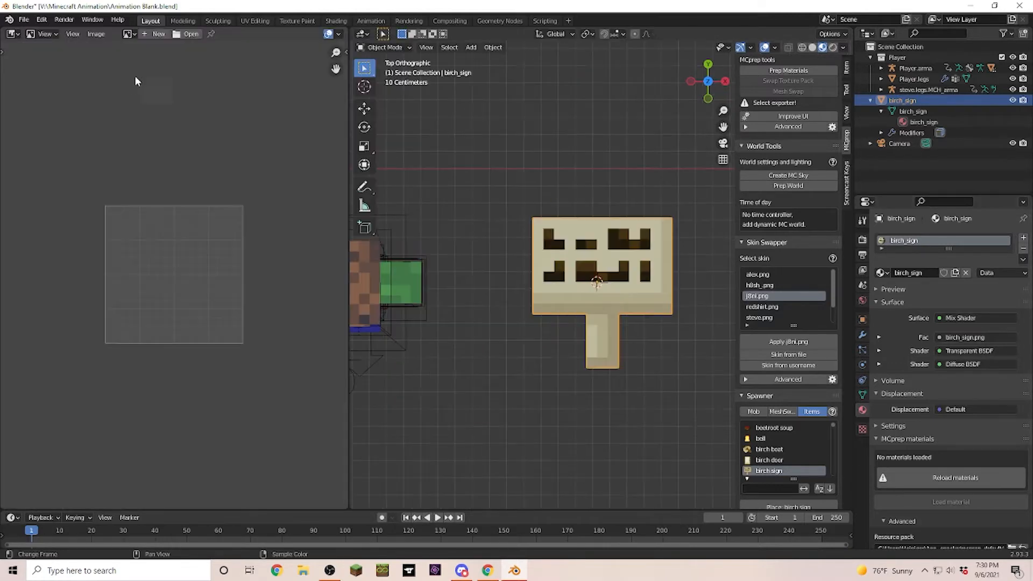
left_click(18, 34)
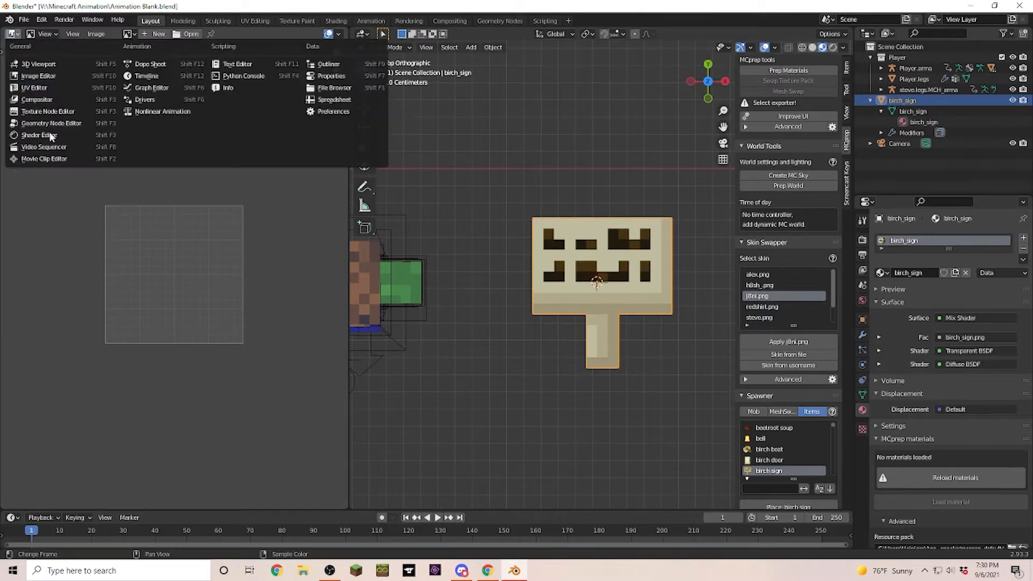
left_click(63, 77)
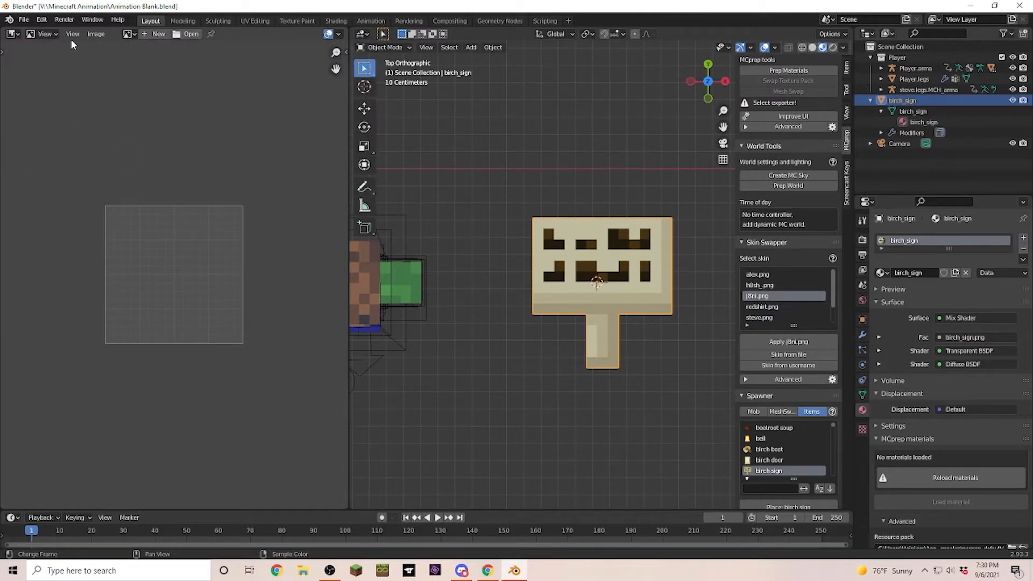
left_click(128, 34)
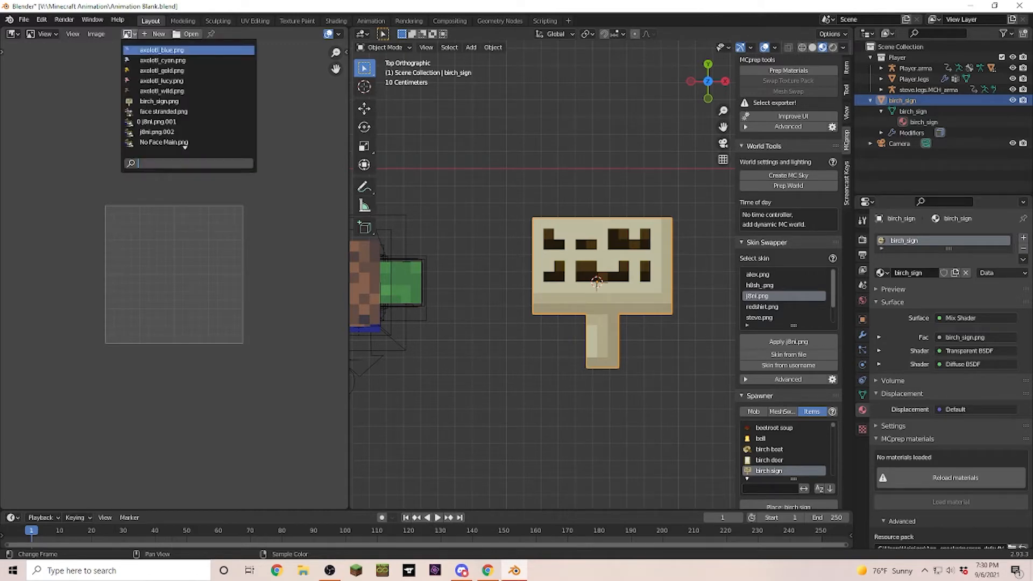
left_click(164, 101)
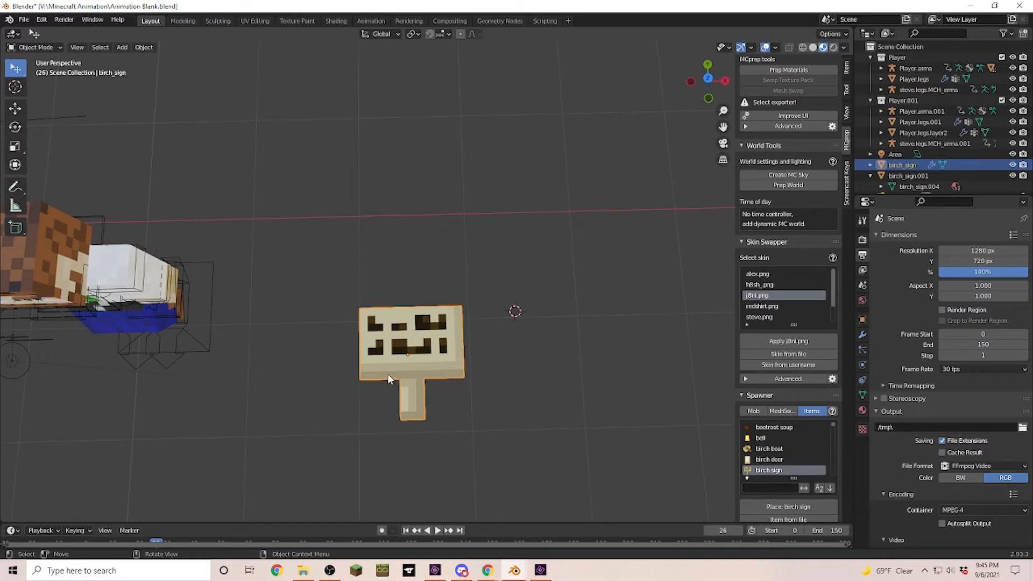
- Remove the birch sign's existing material and give it a new one
left_click(442, 410)
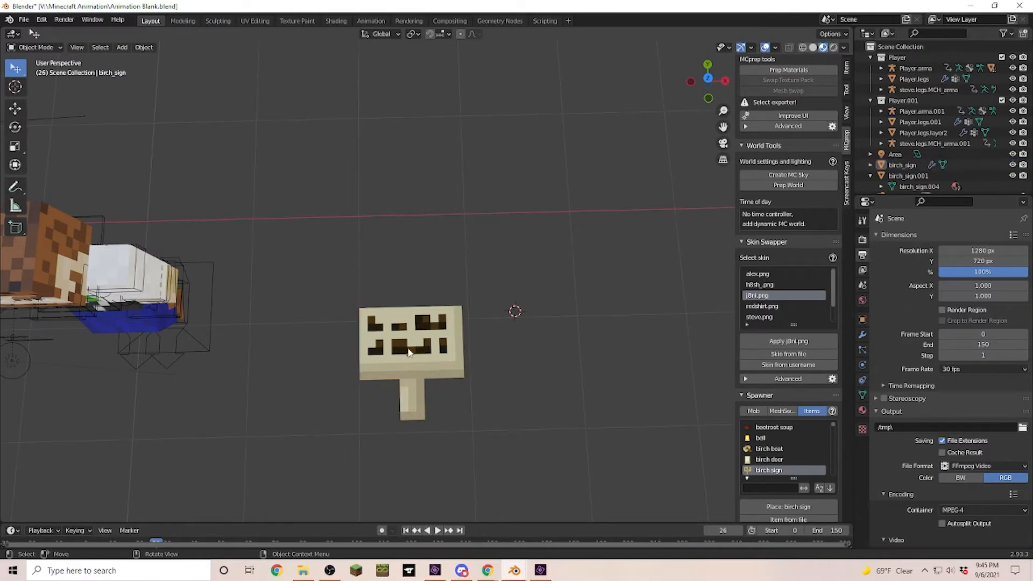
left_click(429, 370)
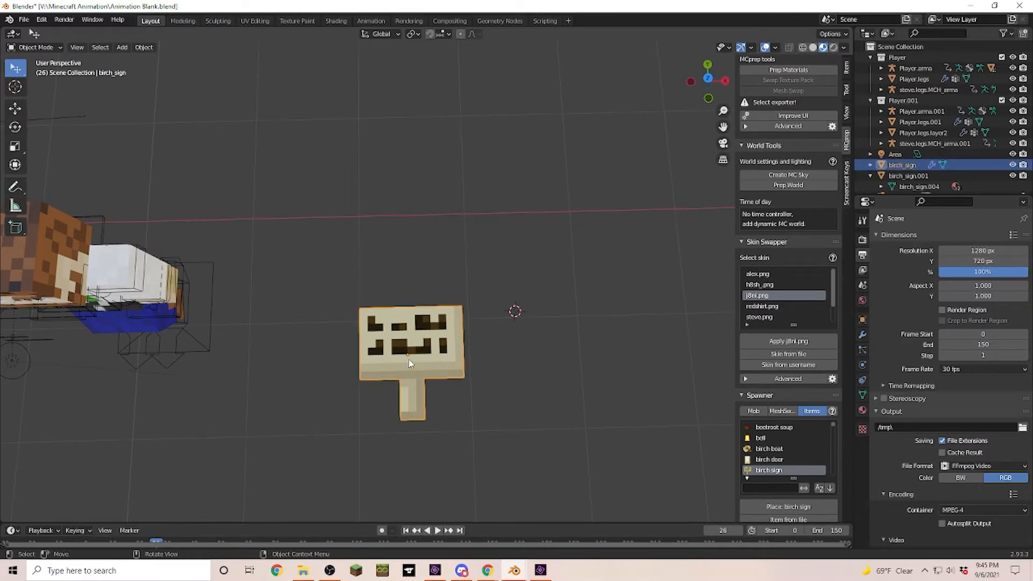
left_click(862, 411)
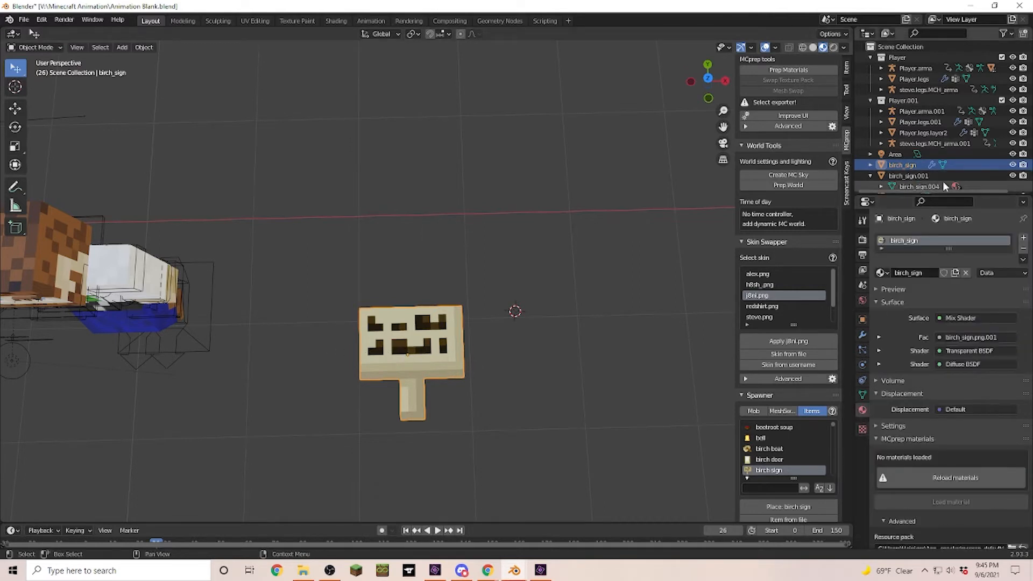
left_click(965, 272)
left_click(923, 272)
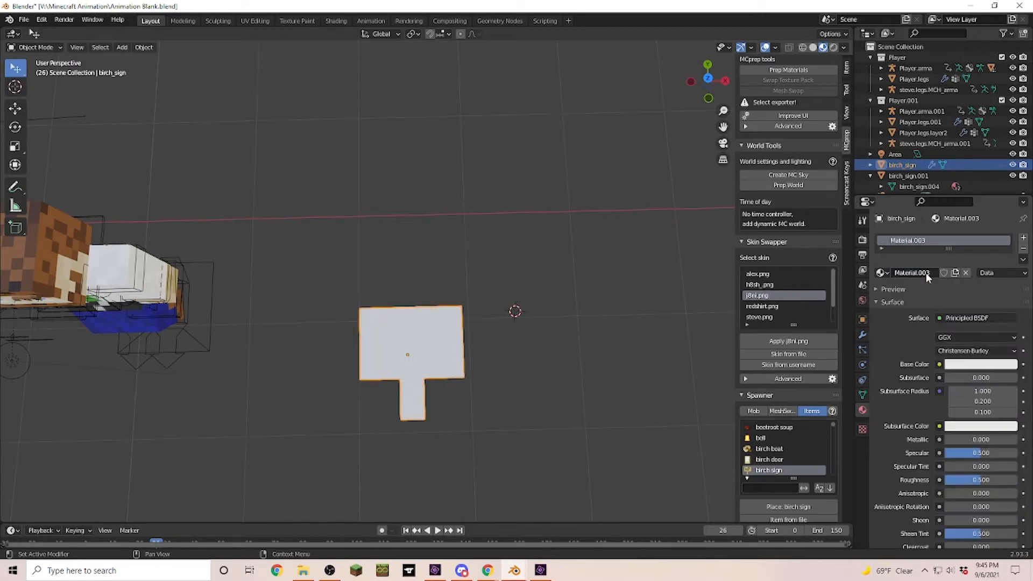
- Use an Image Texture for the sign material's base color and load the blank birch_sign.png from the Desktop folder
left_click(939, 365)
left_click(723, 436)
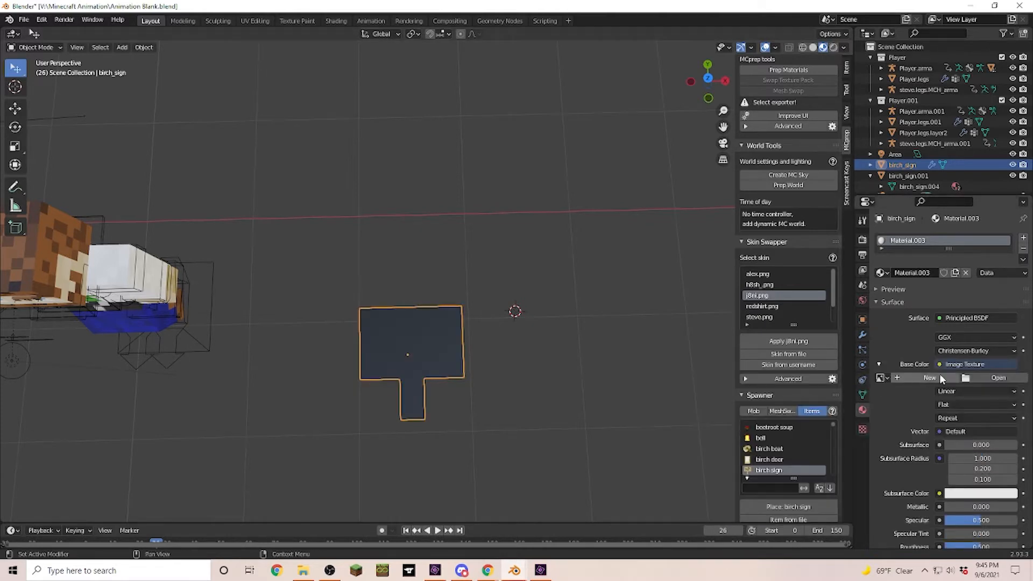
left_click(996, 379)
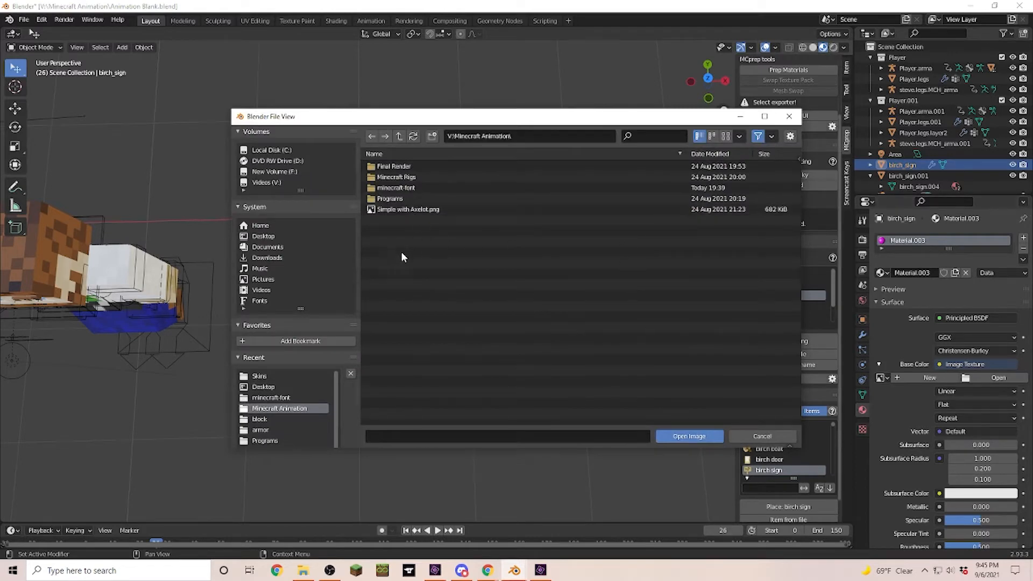
left_click(261, 237)
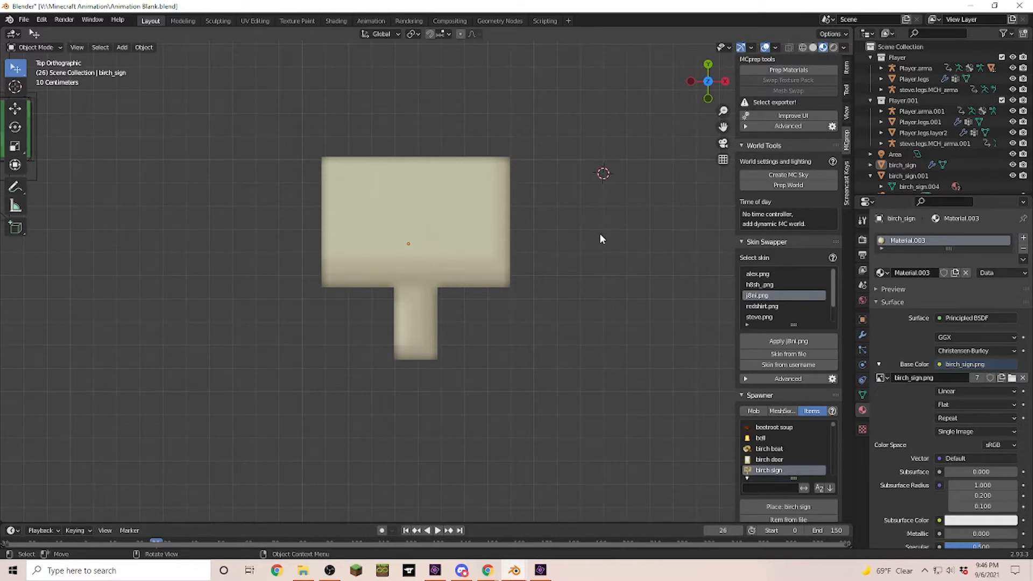
- Add a text object and change its text to "Subscribe"
key("shift+a")
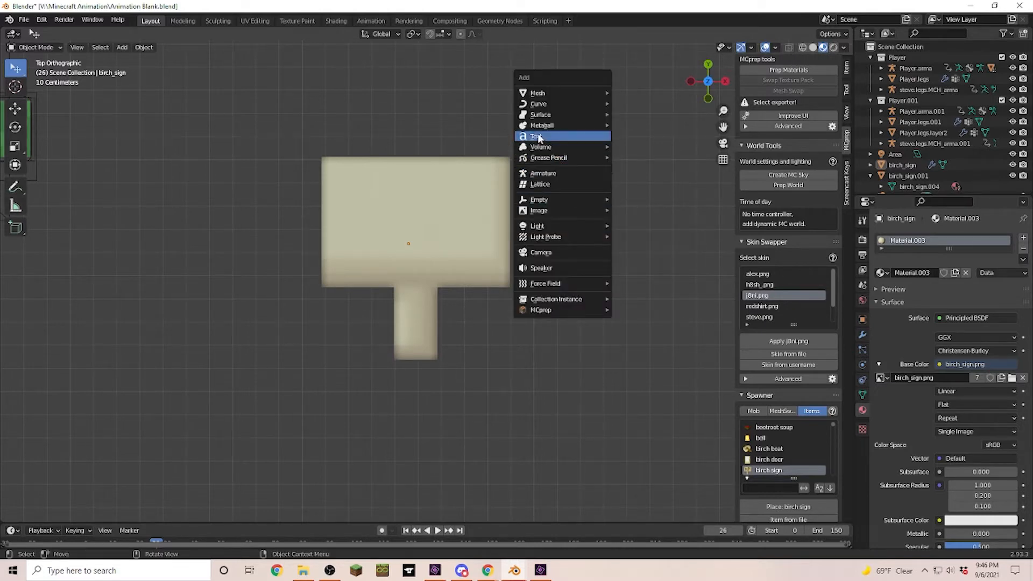
left_click(539, 137)
scroll(501, 186, "down", 4)
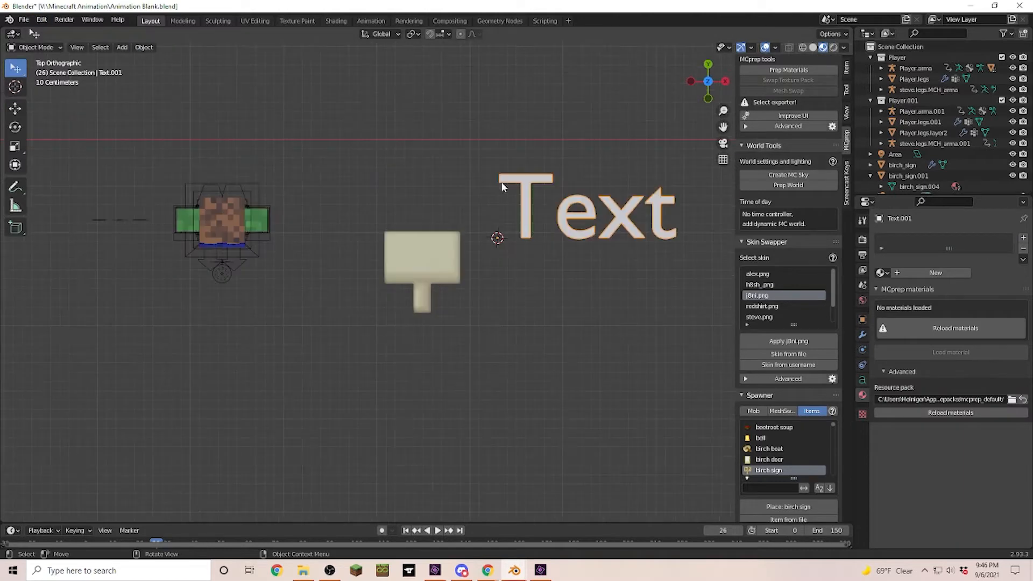
left_click(38, 51)
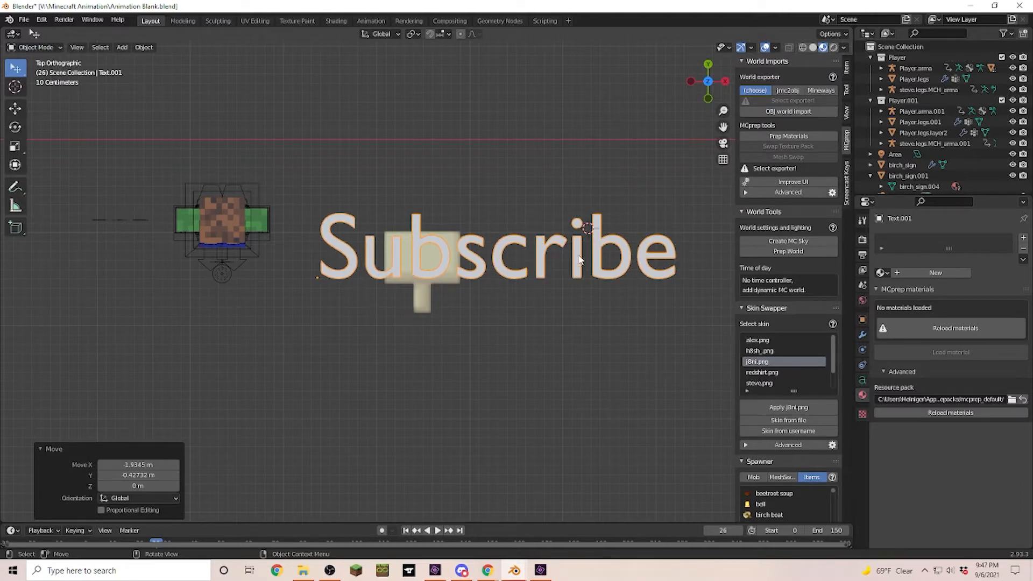
- Load MinecraftRegular-Bmg3.otf from the minecraft-font folder as the text's regular font
left_click(863, 379)
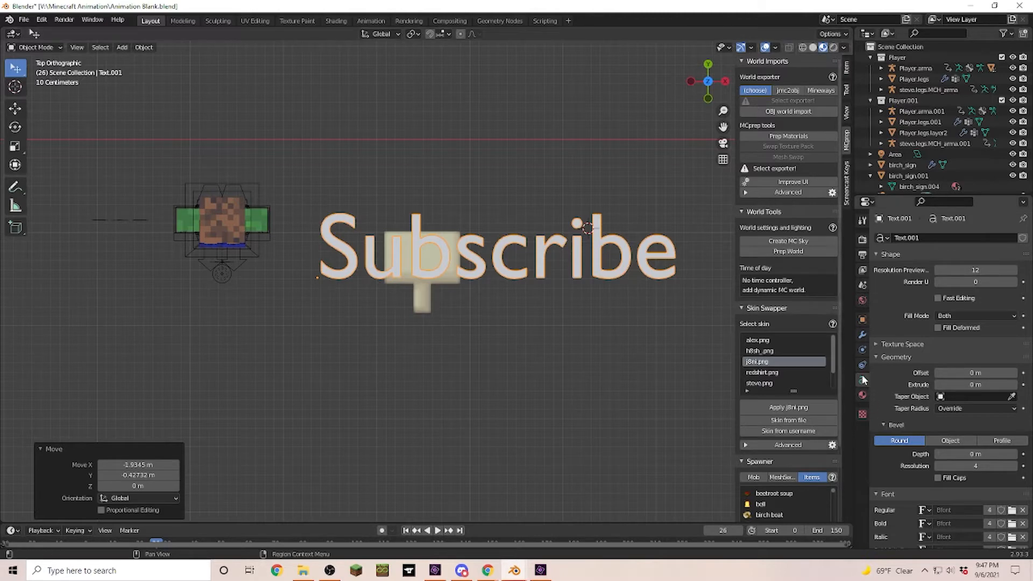
scroll(928, 478, "down", 4)
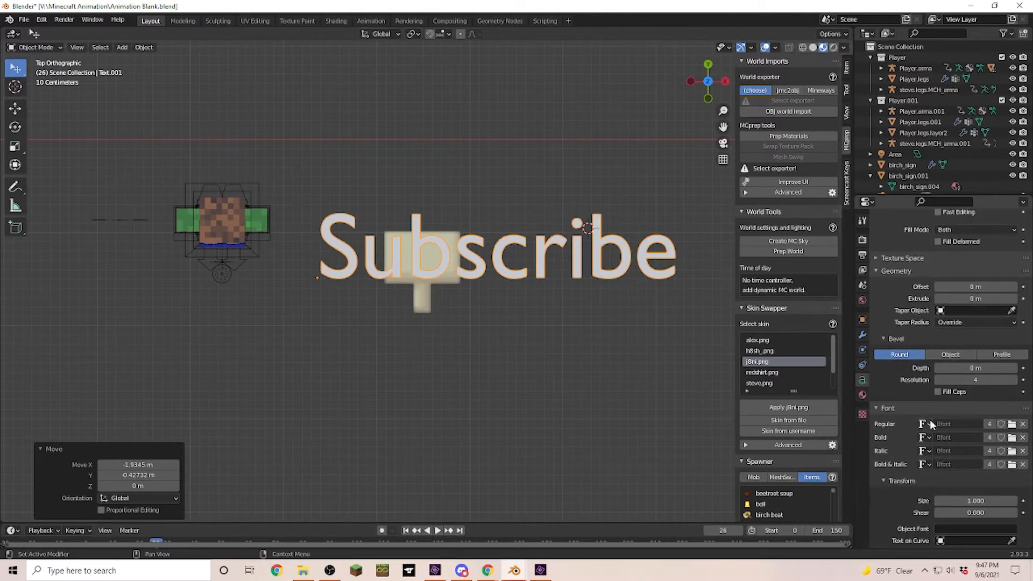
left_click(1012, 425)
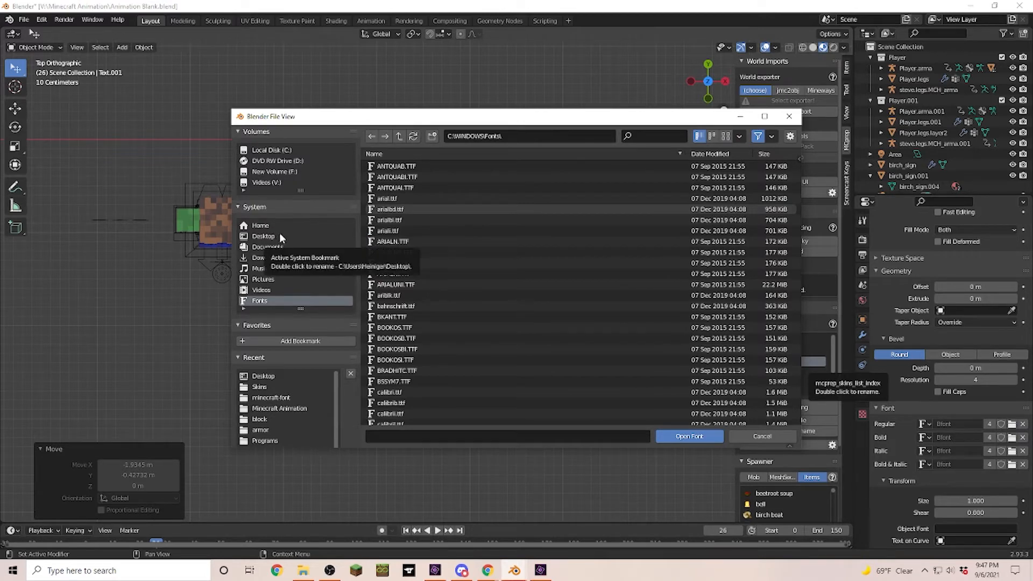
left_click(268, 182)
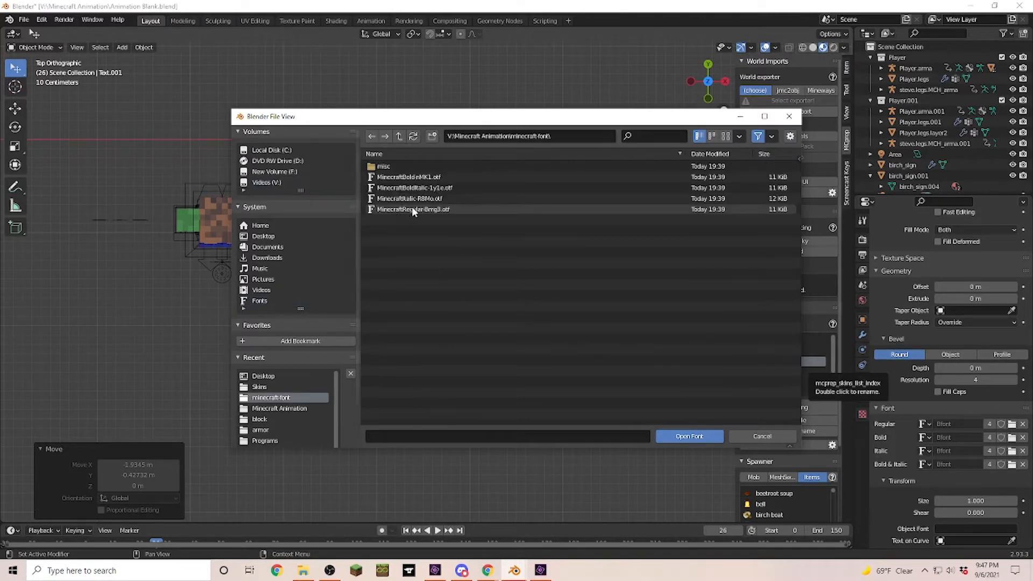
left_click(414, 211)
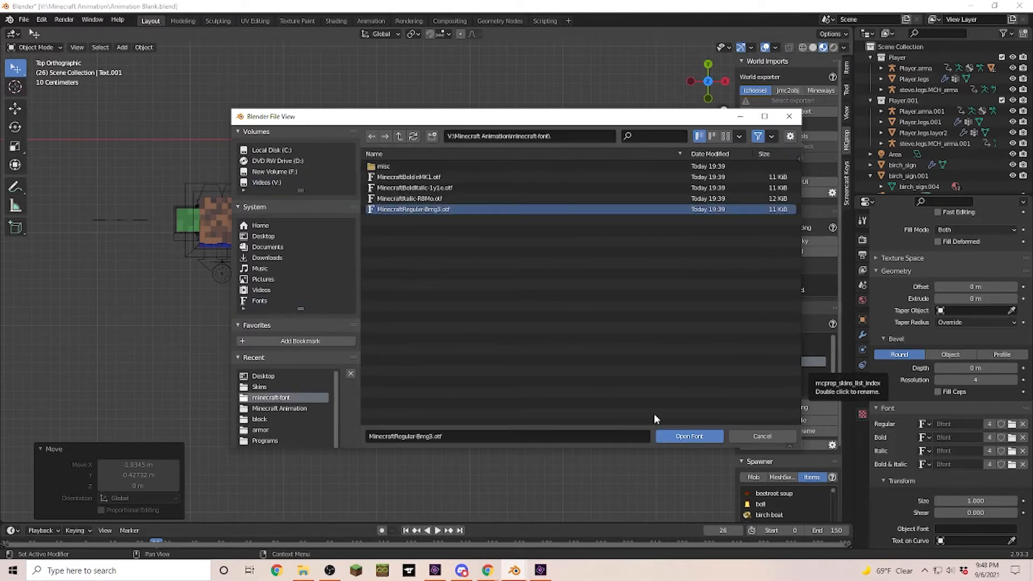
left_click(690, 437)
- Lower the Subscribe text along the Z axis by about 0.145 m onto the sign's face
scroll(453, 288, "down", 3)
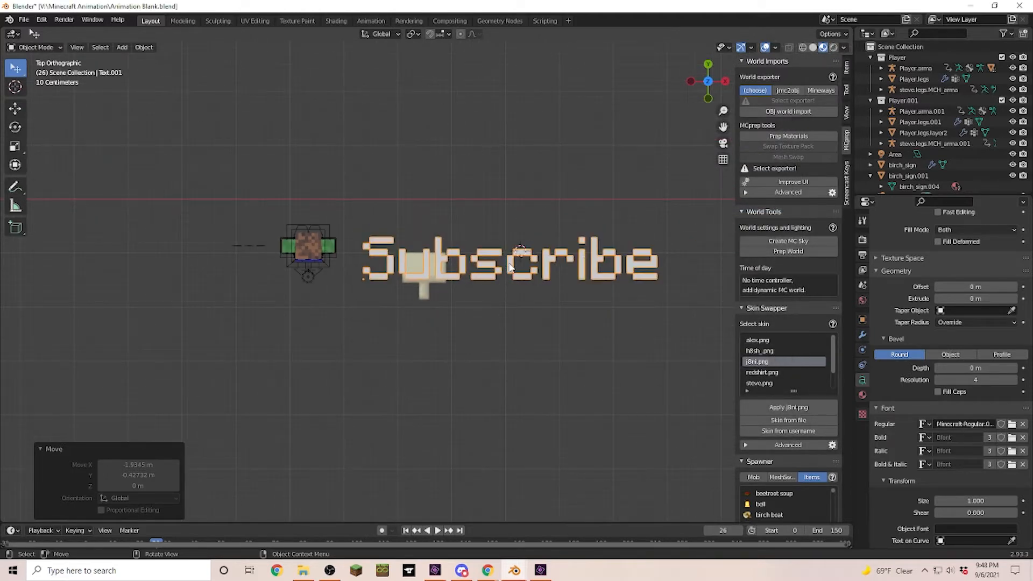
middle_click_drag(517, 280, 715, 403)
key("g")
key("z")
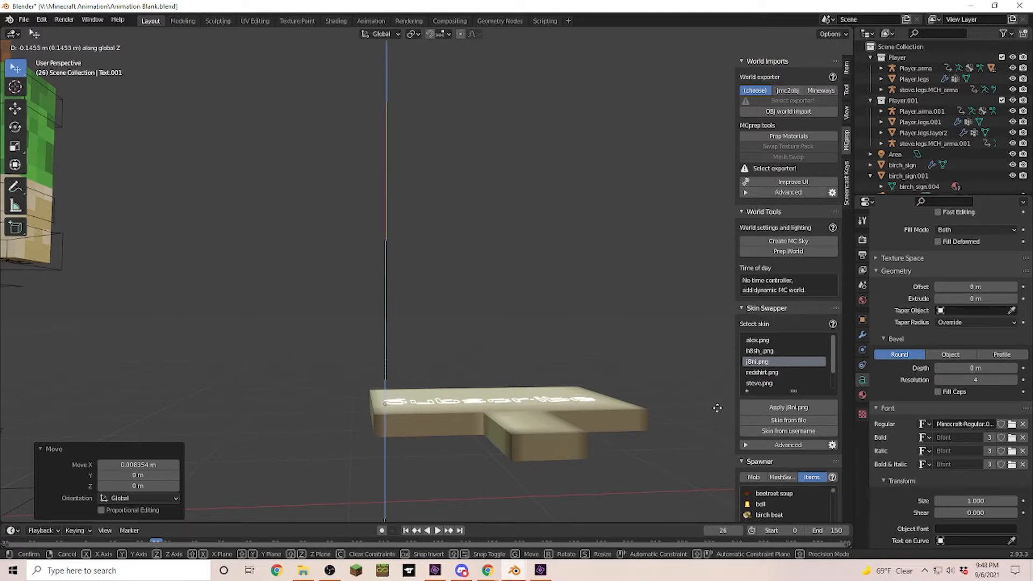
left_click(717, 408)
- Increase the Subscribe text's Extrude value by small increments to give the letters thickness
left_click(1014, 299)
left_click(1014, 298)
left_click(1014, 299)
left_click(1014, 298)
left_click(1014, 299)
scroll(504, 445, "up", 2)
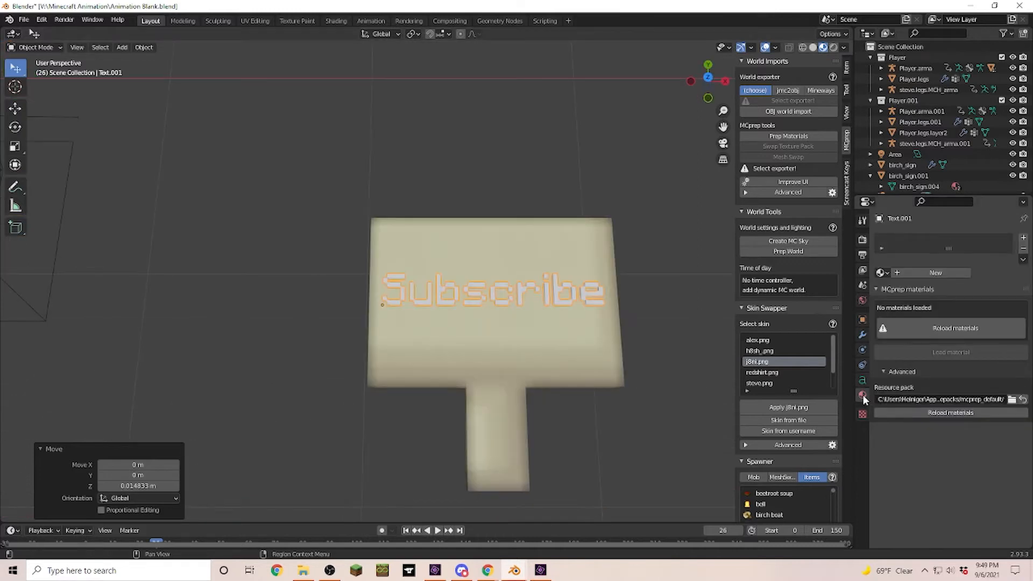
- Create a new material for the Subscribe text and set its base color to black, hex 000000
left_click(936, 272)
left_click(980, 364)
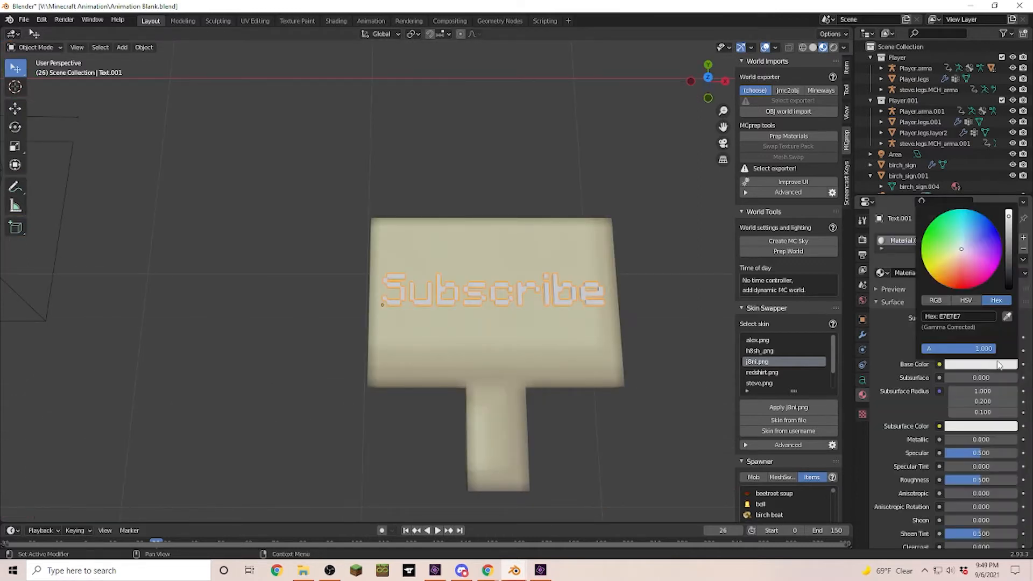
left_click(1009, 238)
left_click_drag(1009, 238, 1009, 288)
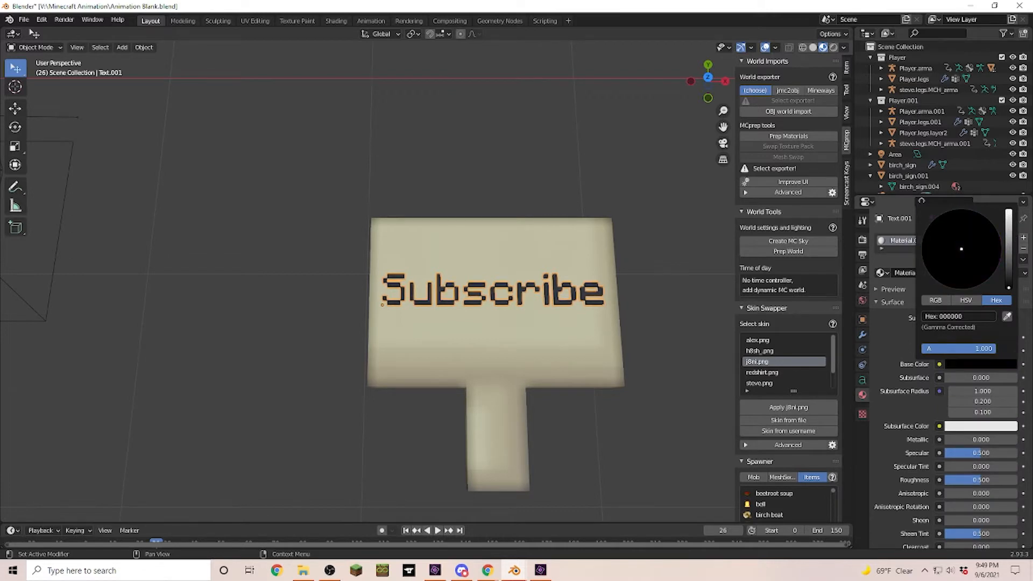
scroll(690, 320, "down", 5)
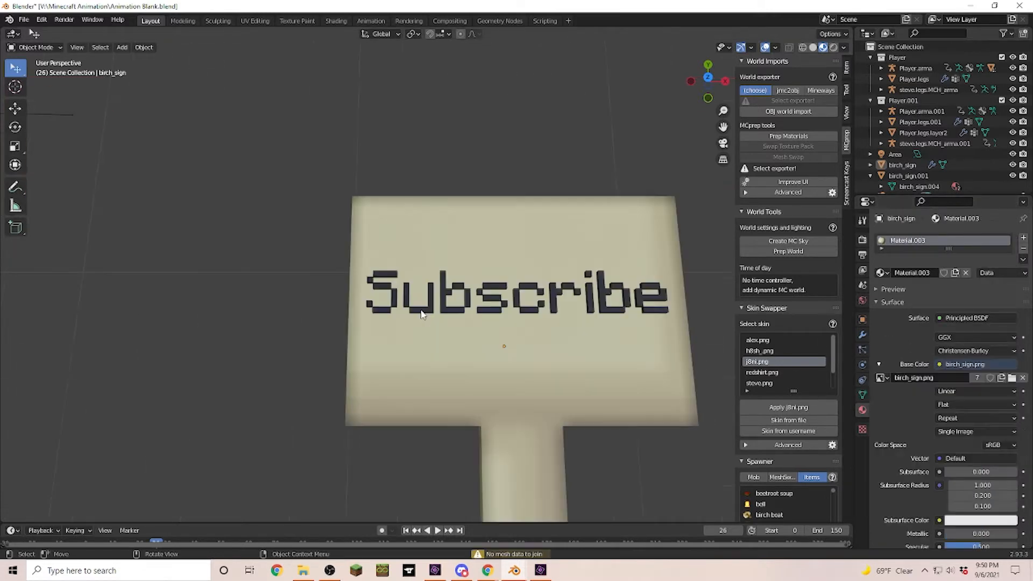
- Convert the Subscribe text object to a mesh
left_click(420, 310)
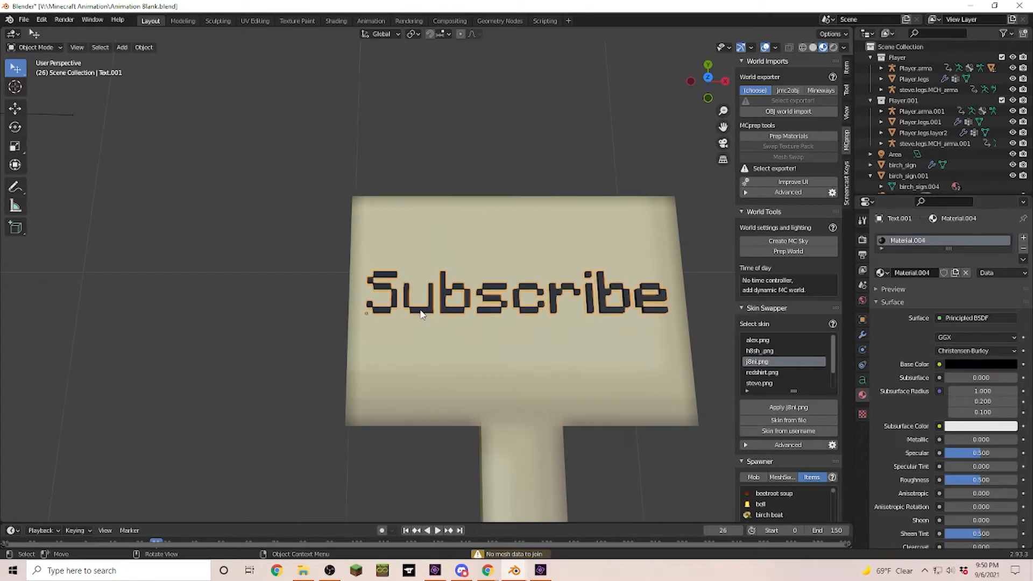
right_click(420, 313)
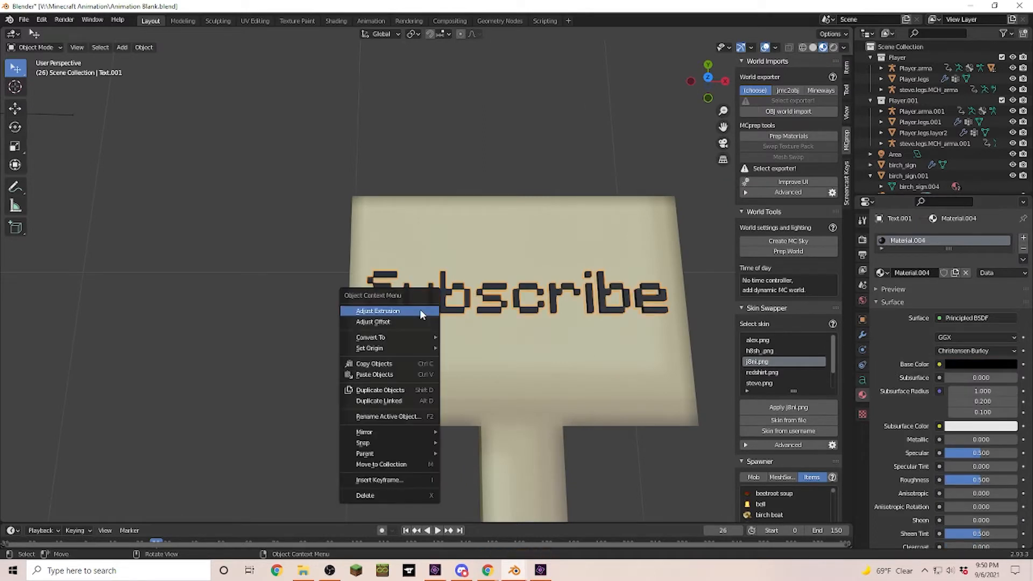
mouse_move(387, 338)
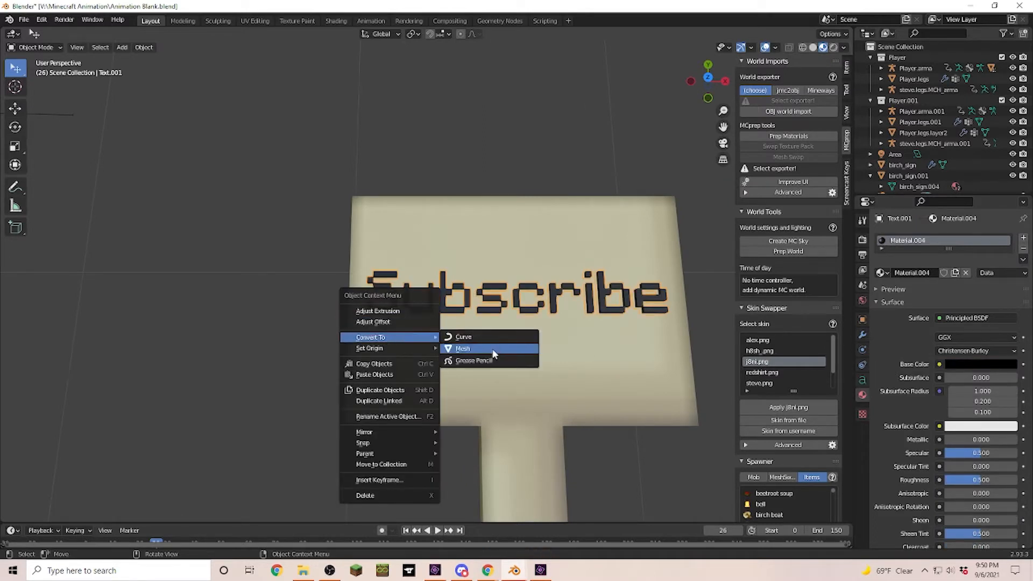
left_click(476, 350)
left_click(287, 331)
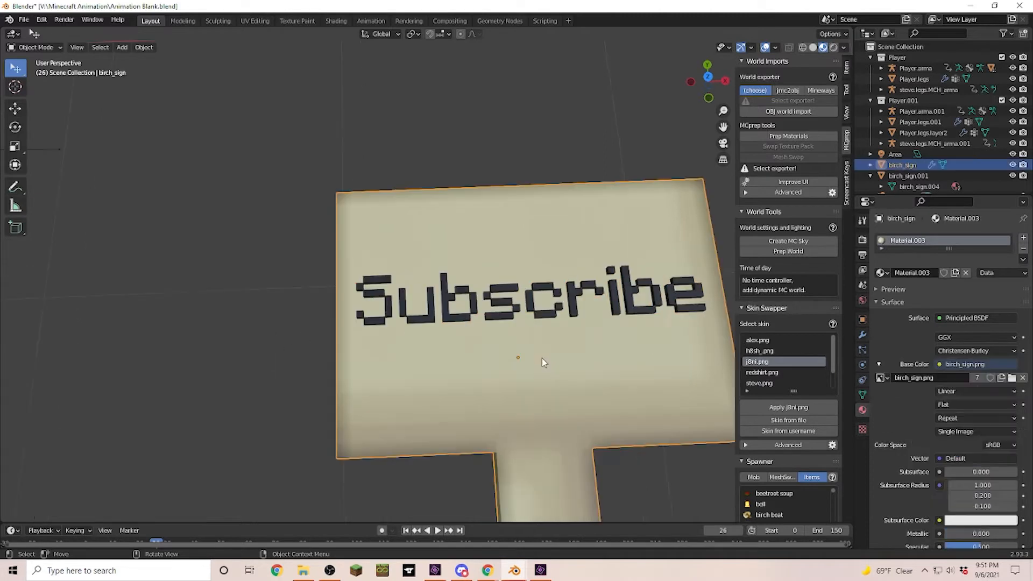
- Convert the birch sign object to a mesh
right_click(508, 362)
key("Escape")
right_click(430, 362)
mouse_move(431, 386)
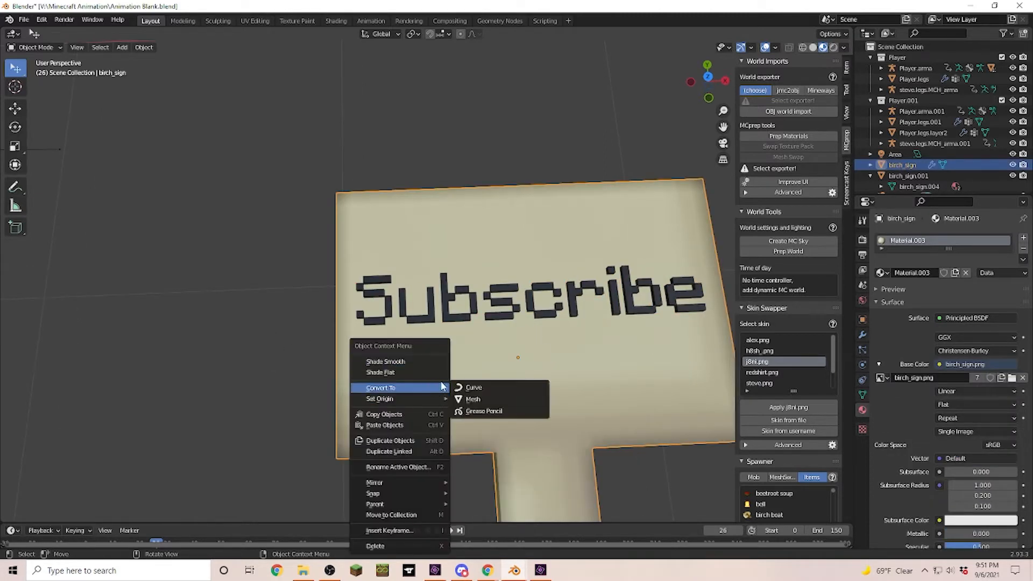
left_click(484, 399)
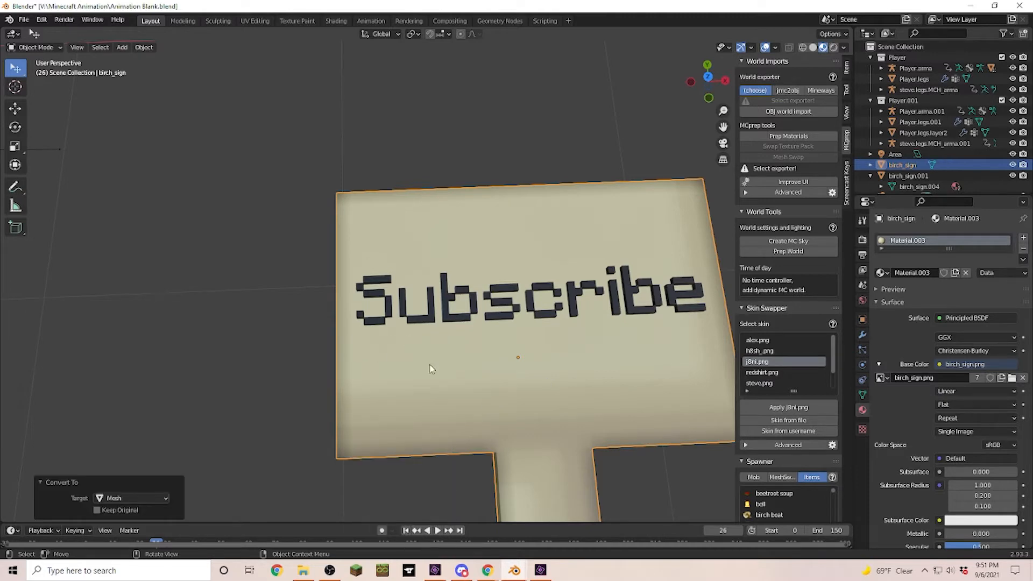
- Join the Subscribe lettering and the birch sign into one object, with the sign as the active object
left_click(417, 322)
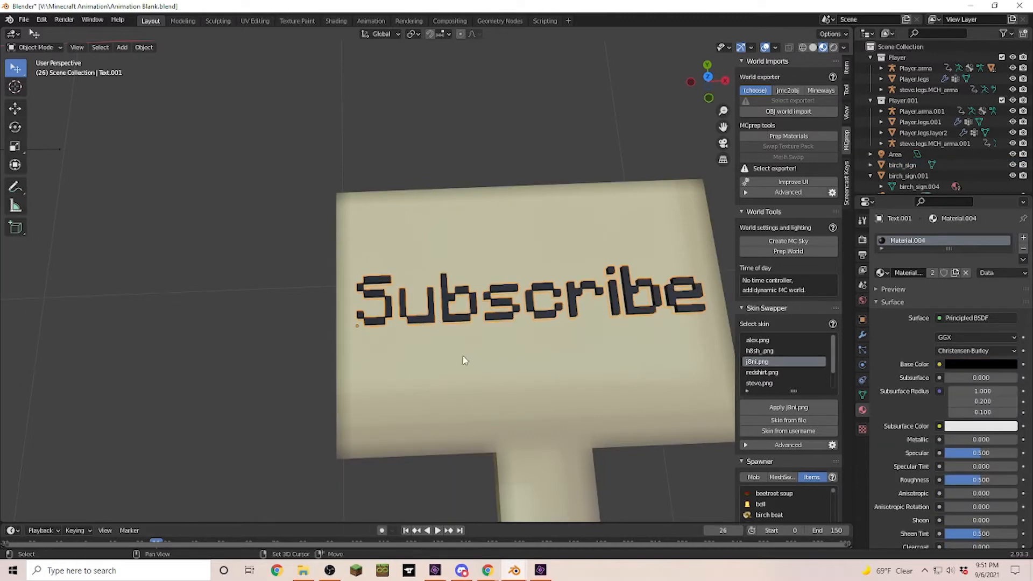
left_click(446, 357, "shift")
right_click(445, 357)
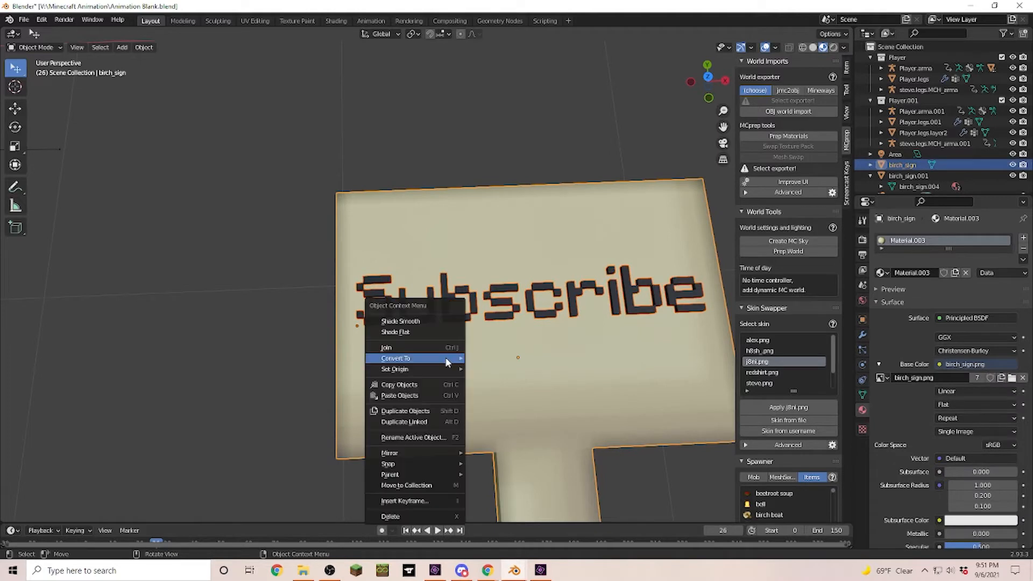
left_click(433, 348)
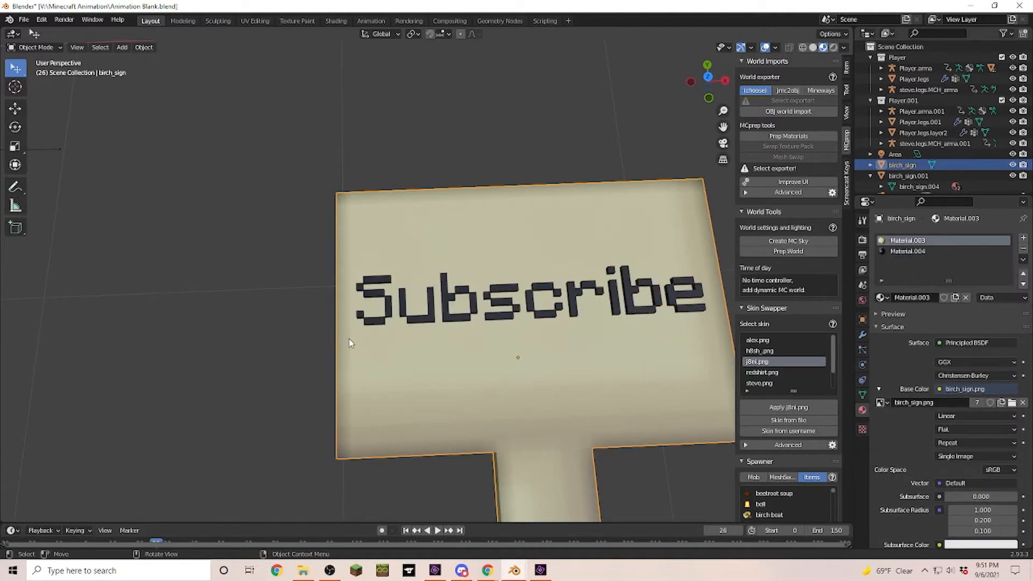
- Move the joined sign over to the player's legs, finishing with about -1.38 m on X, 0.11 m on Y and -0.08 m on Z
left_click(246, 323)
middle_click_drag(245, 323, 430, 339)
left_click(430, 339)
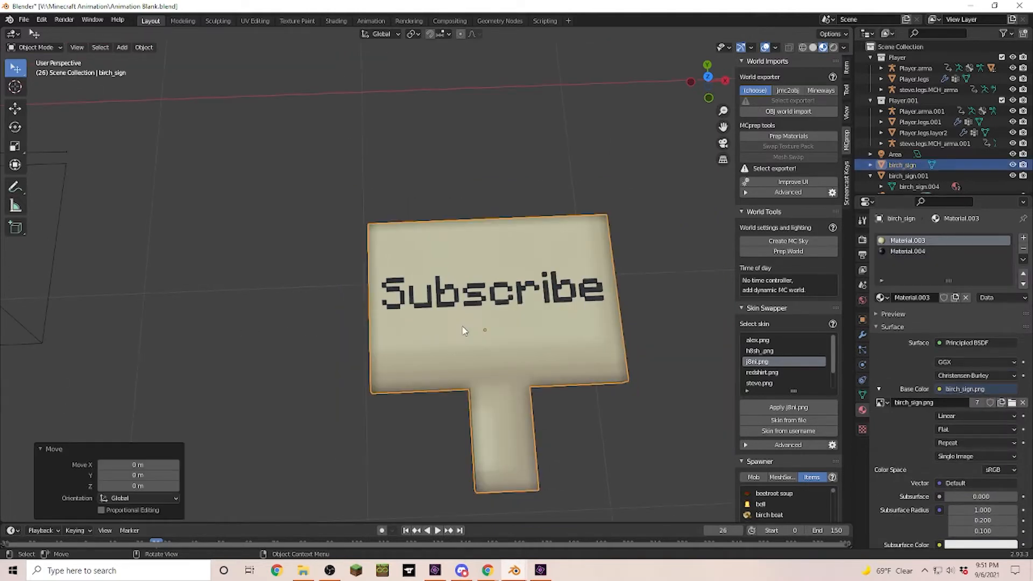
scroll(462, 331, "down", 2)
key("g")
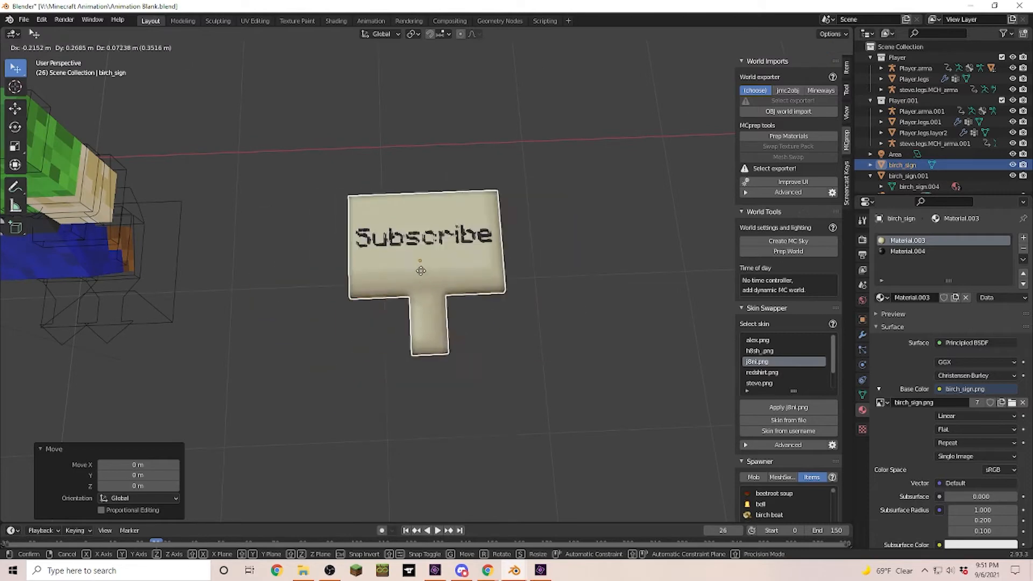
left_click(422, 271)
middle_click_drag(563, 336, 536, 263)
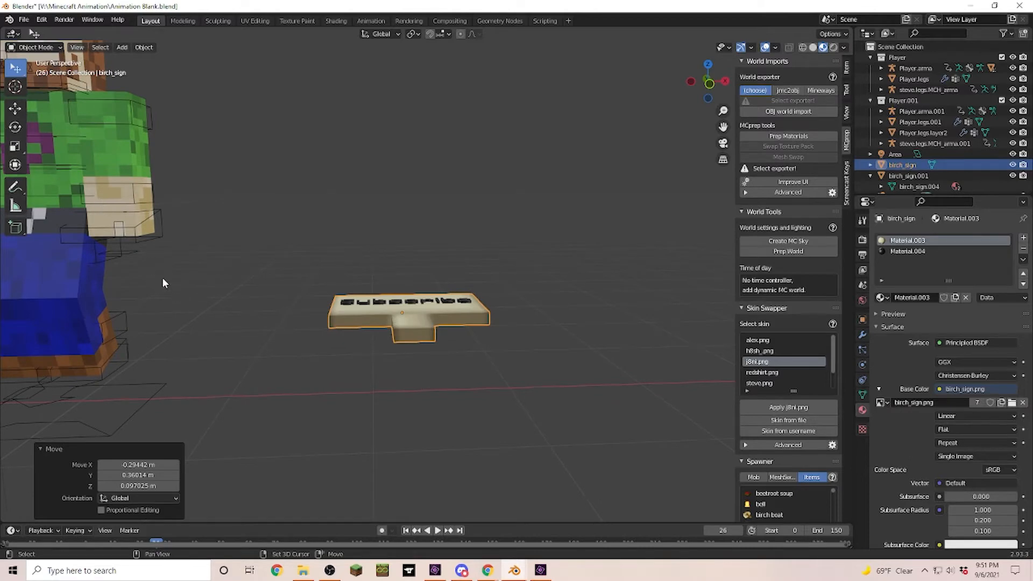
key("g")
left_click(793, 322)
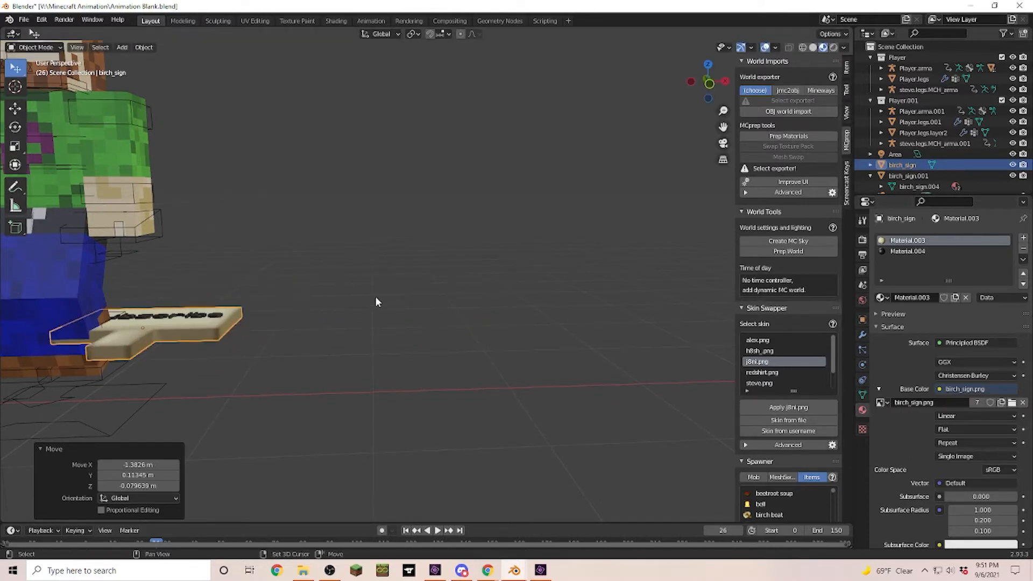
- Rotate the sign by 180° so its lettering faces down and its post points toward the player
middle_click_drag(409, 299, 631, 299, "shift")
key("r")
key("0")
key("x")
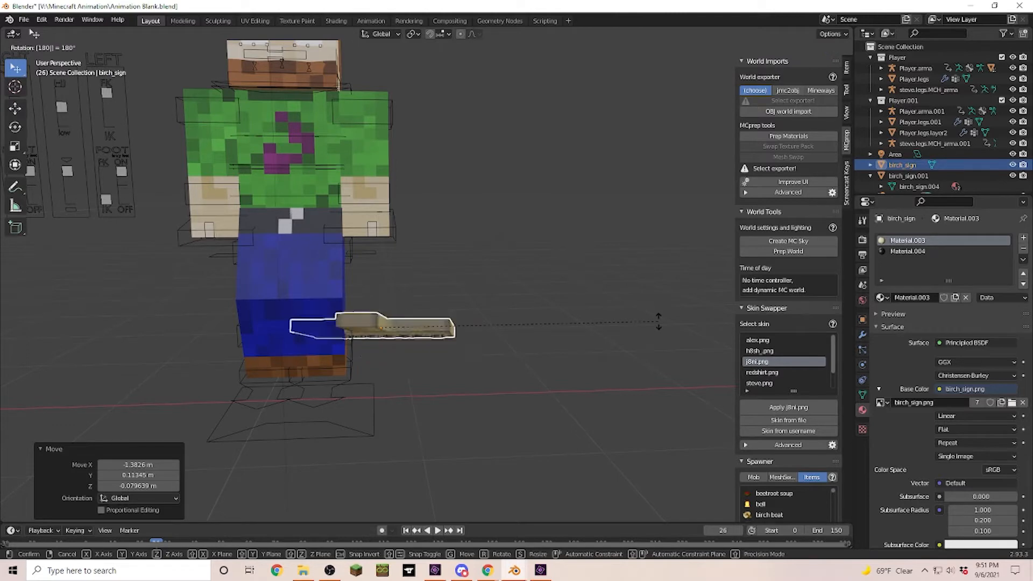
key("Return")
- Raise the sign along the Z axis by about 0.51 m to the height of the player's hands
middle_click_drag(684, 248, 613, 392)
key("g")
key("z")
left_click(575, 310)
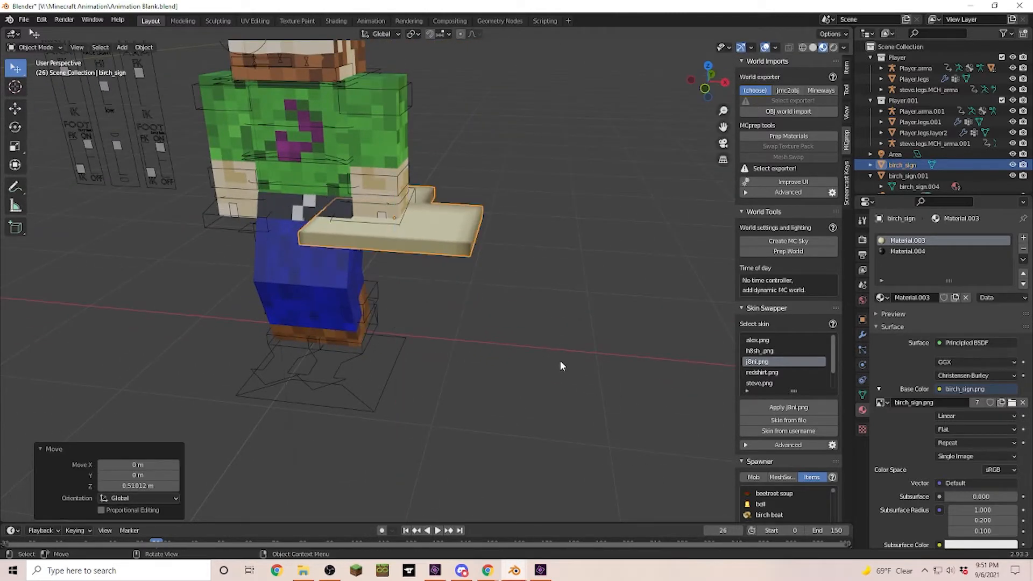
- Shift the sign about -0.17 m along X and -0.44 m along Y, and fine-tune X to align its post with the player's left hand
key("g")
key("x")
key("y")
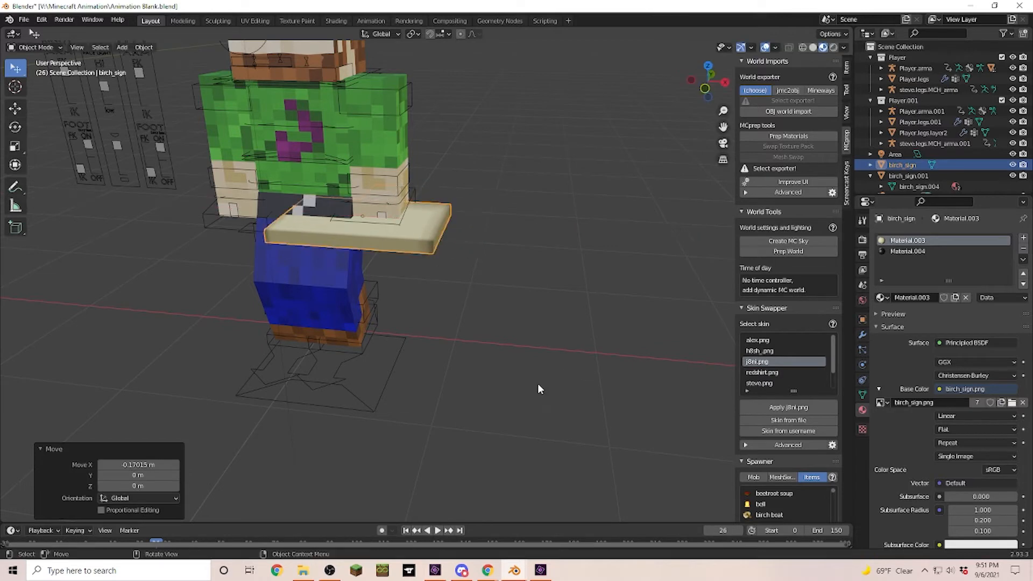
left_click(538, 386)
middle_click_drag(538, 386, 519, 425)
key("g")
key("x")
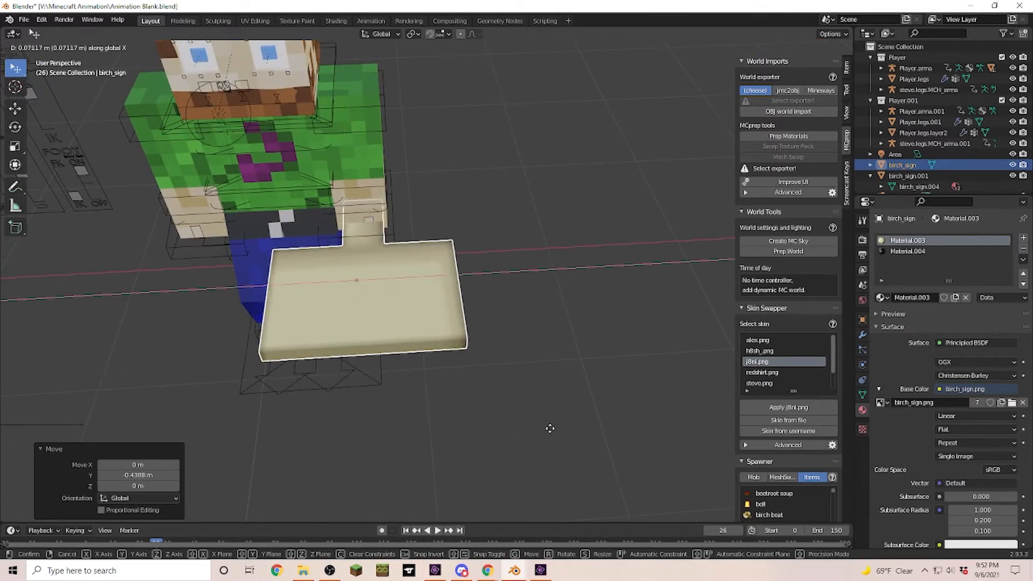
left_click(544, 409)
left_click(544, 405)
- Raise the sign slightly along the Z axis, about 0.08 m, so its post sits inside the player's hand
middle_click_drag(544, 404, 475, 216)
left_click(376, 221)
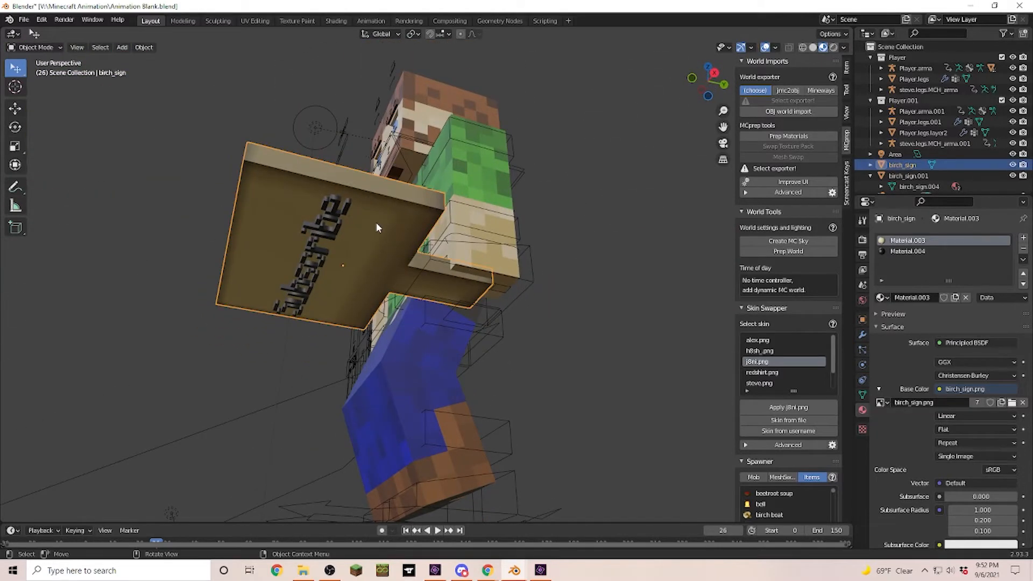
key("g")
key("z")
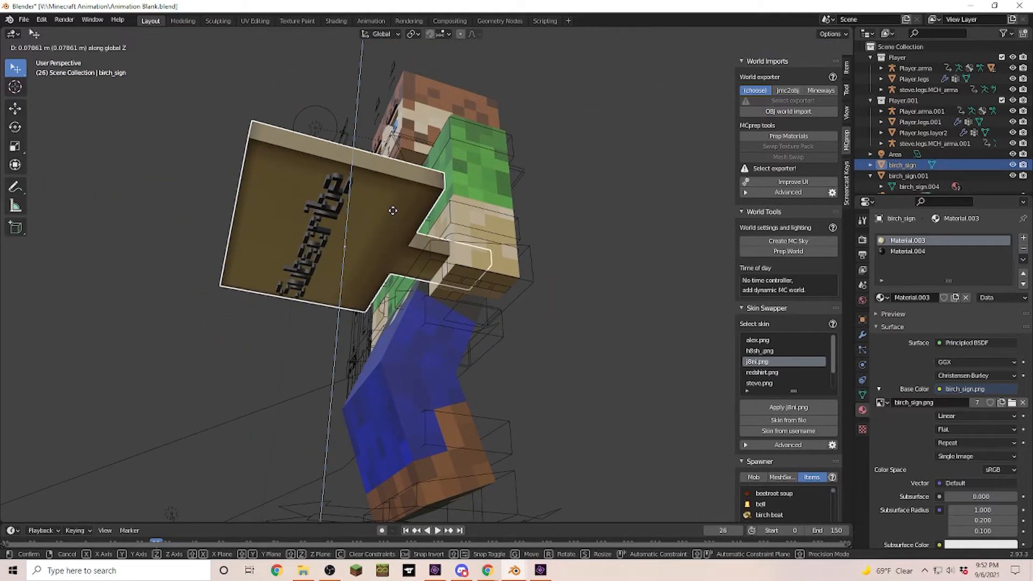
left_click(392, 209)
middle_click_drag(598, 273, 702, 361)
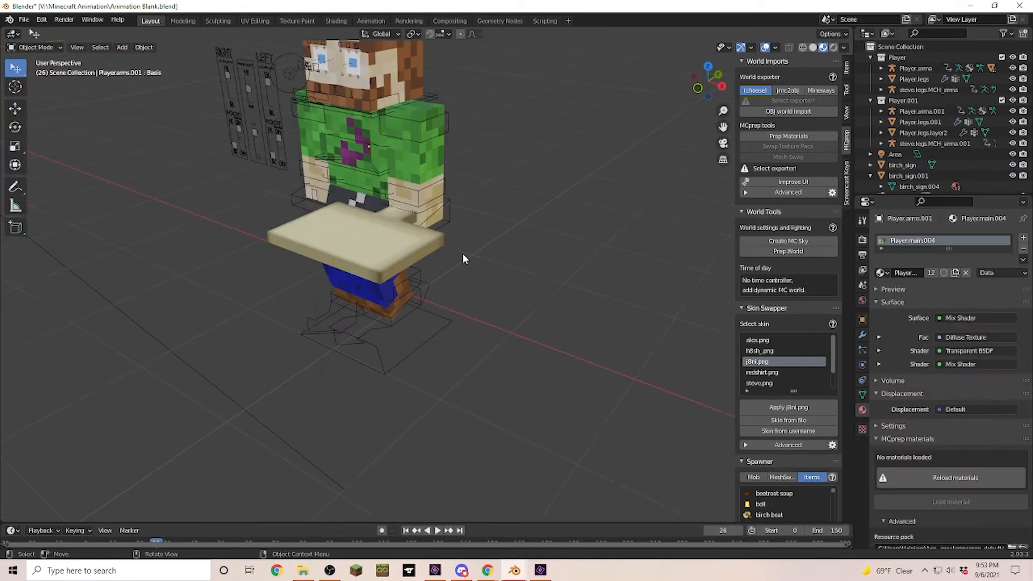
- Select the birch sign together with the player's armature, with the armature active, and switch to Pose Mode
left_click(362, 246)
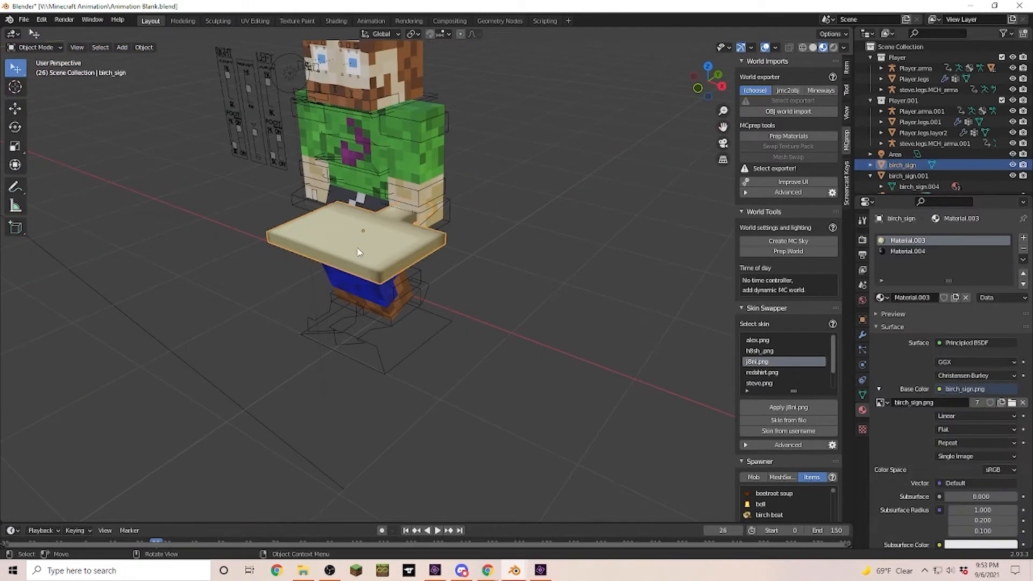
left_click(403, 156, "shift")
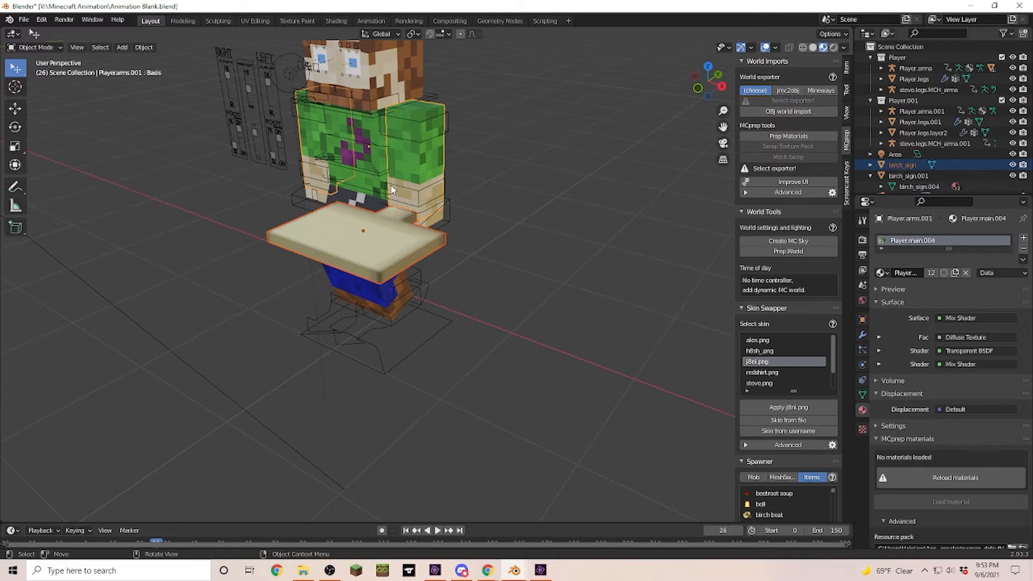
left_click(538, 225)
left_click(343, 247)
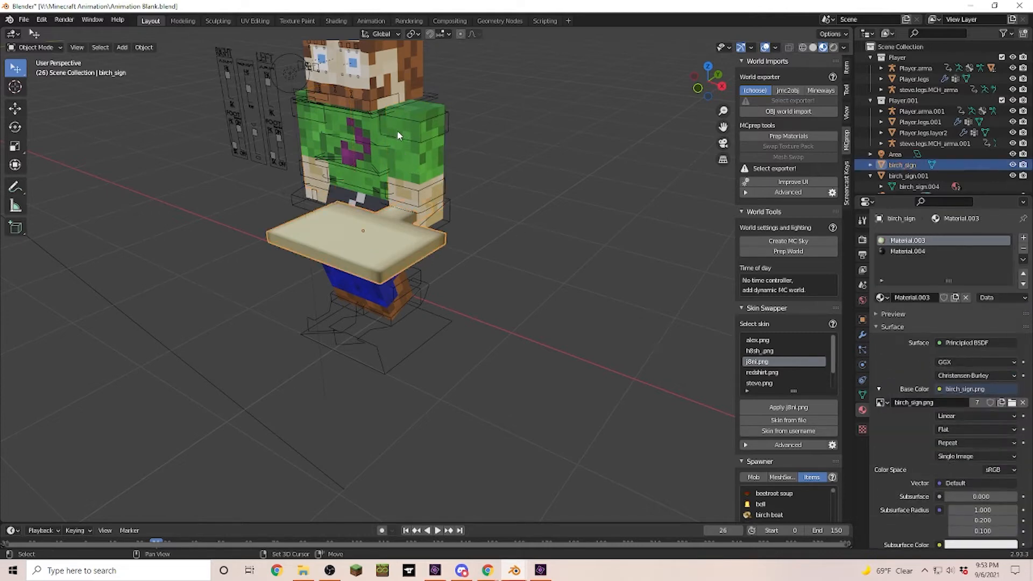
left_click(410, 139, "shift")
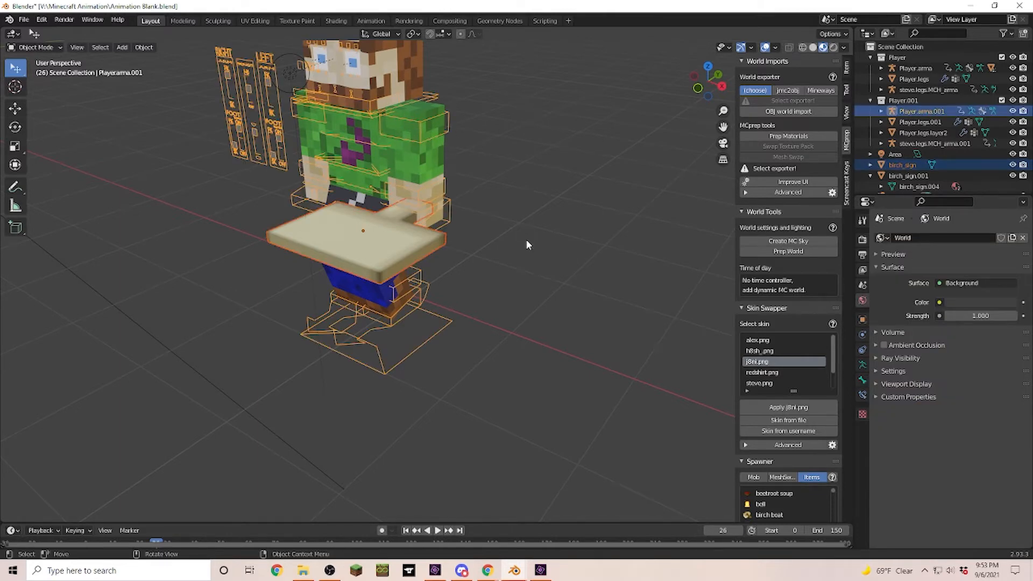
scroll(526, 240, "up", 4)
left_click(52, 46)
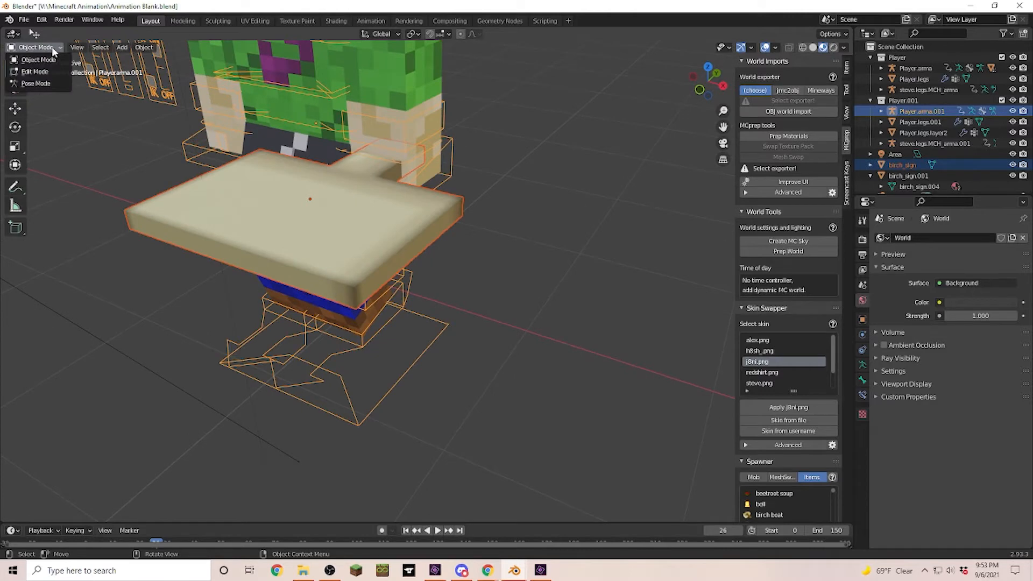
left_click(34, 84)
scroll(596, 149, "up", 2)
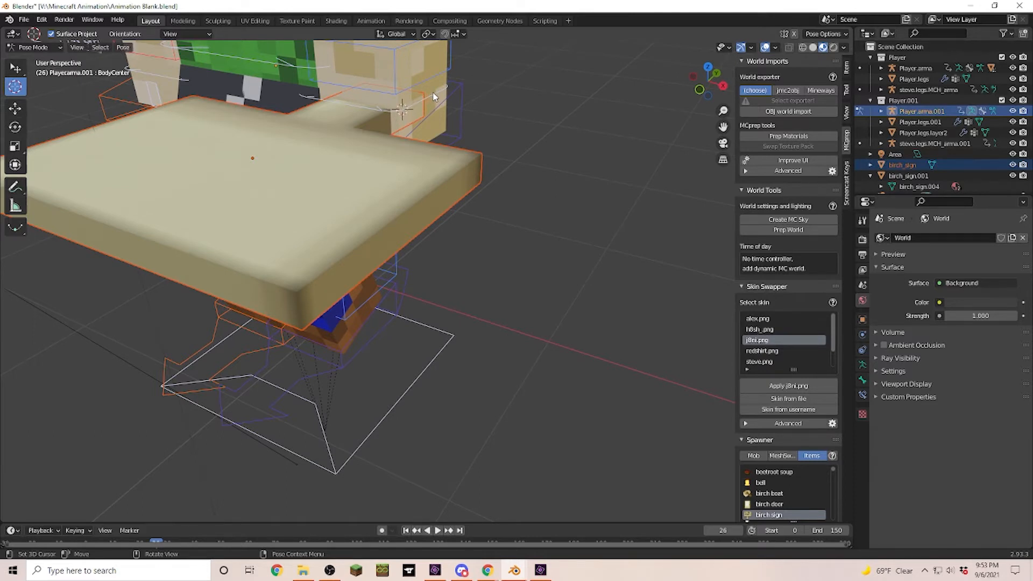
- Select the armature's left wrist bone (wrist.L) and parent the birch sign to it with the Bone option
key("w")
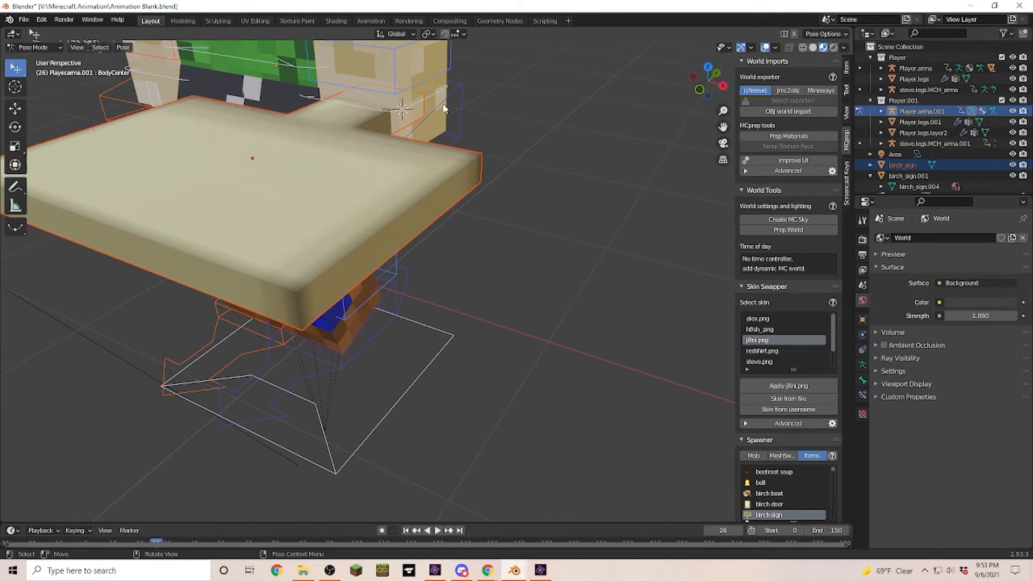
left_click(431, 93)
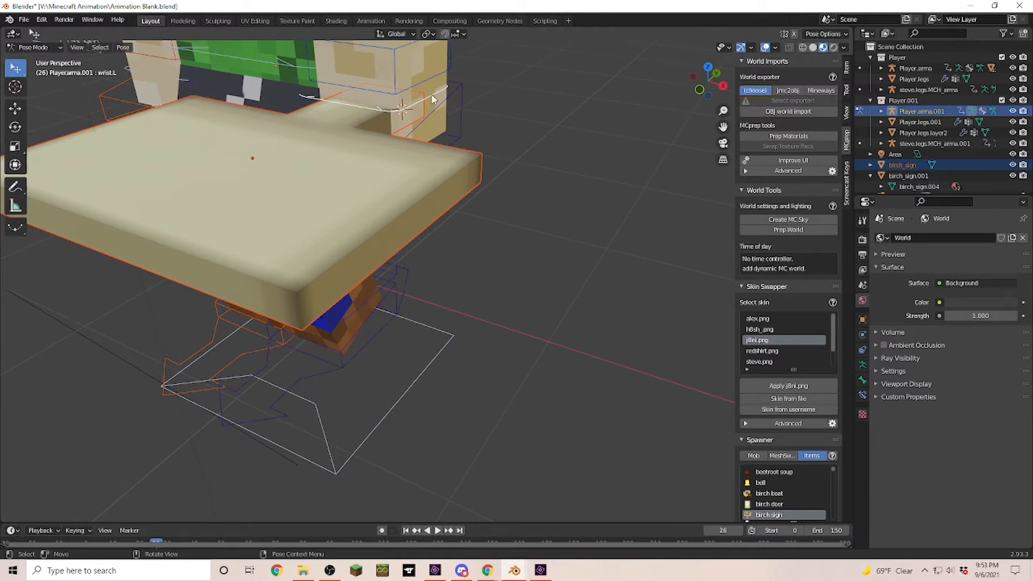
key("ctrl")
key("ctrl+p")
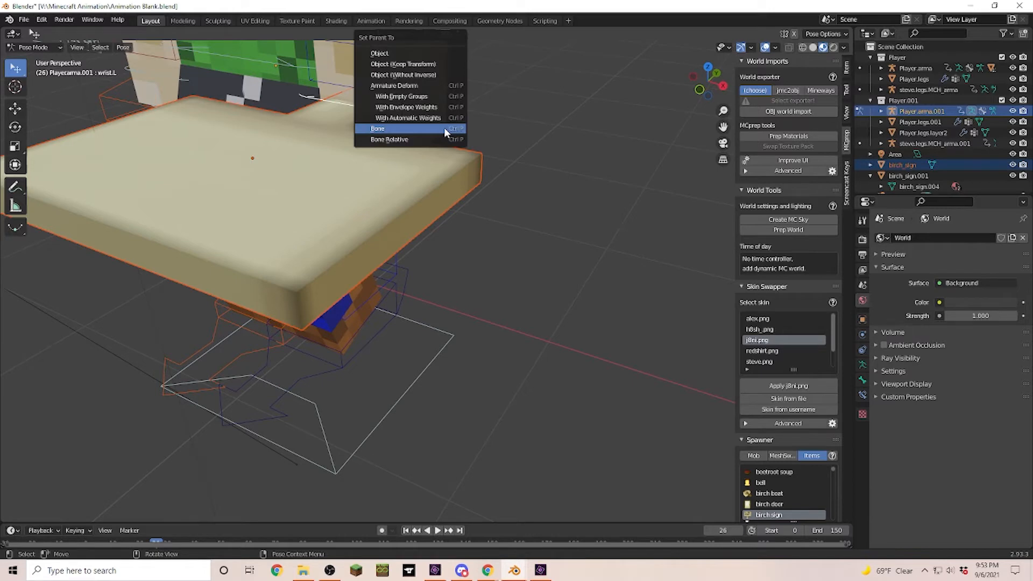
left_click(377, 129)
- Test-rotate the left wrist bone to check that the parented birch sign follows it
middle_click_drag(576, 91, 576, 74)
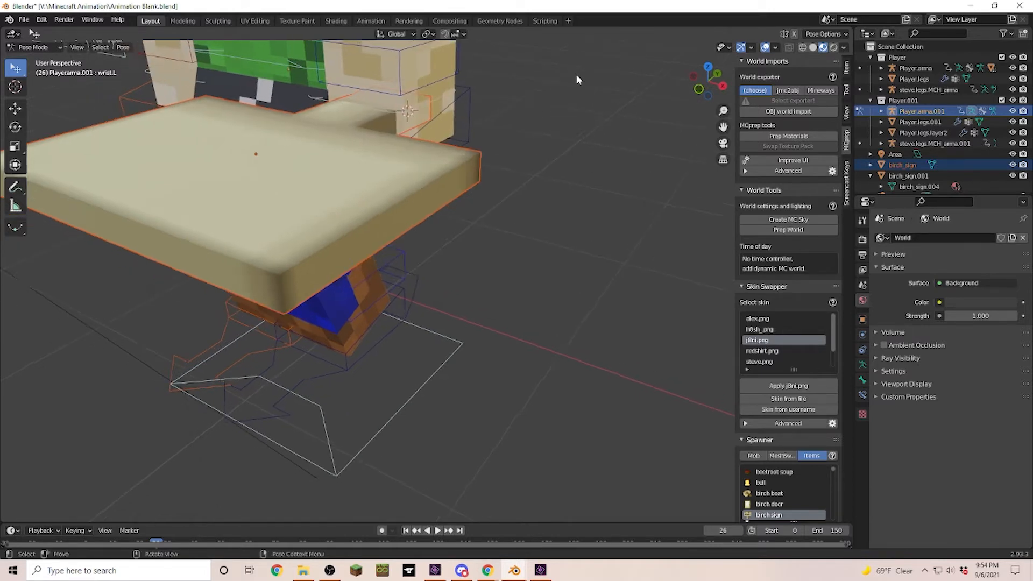
scroll(576, 75, "down", 3)
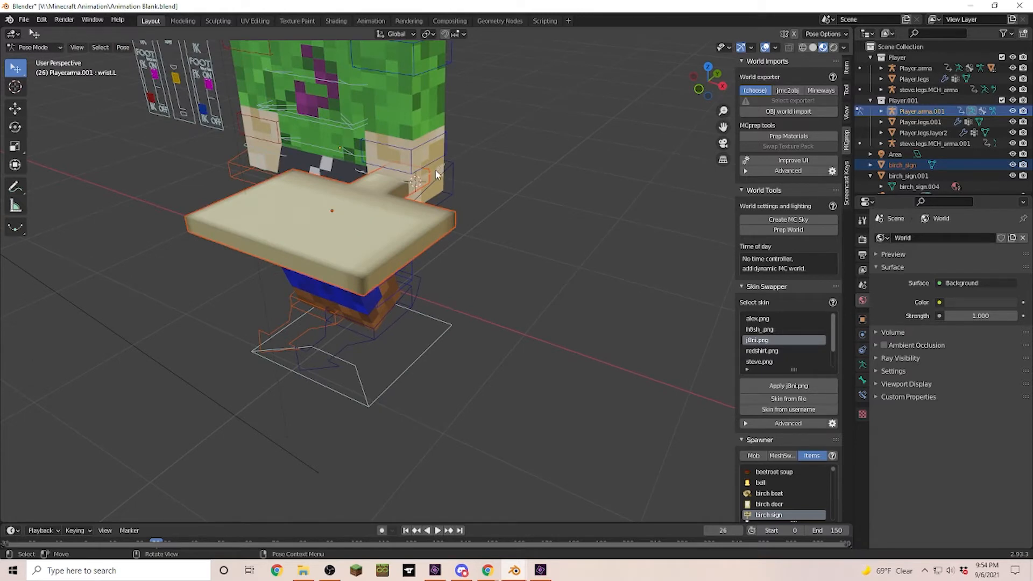
key("r")
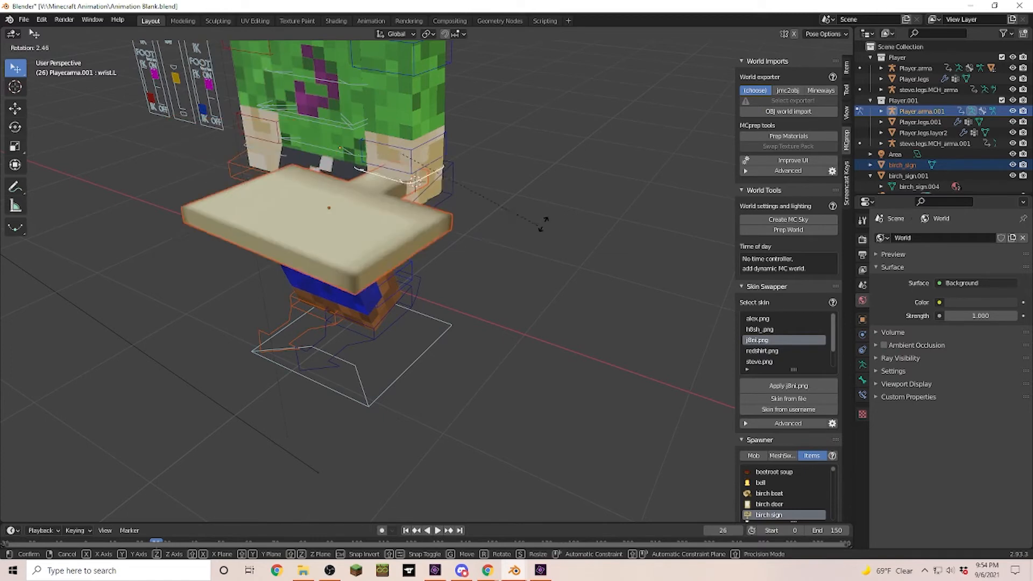
left_click(484, 291)
- Enlarge the timeline below the viewport and set the current frame to 0
middle_click_drag(486, 289, 622, 282)
scroll(532, 247, "down", 3)
middle_click_drag(571, 207, 548, 192)
left_click_drag(608, 523, 618, 442)
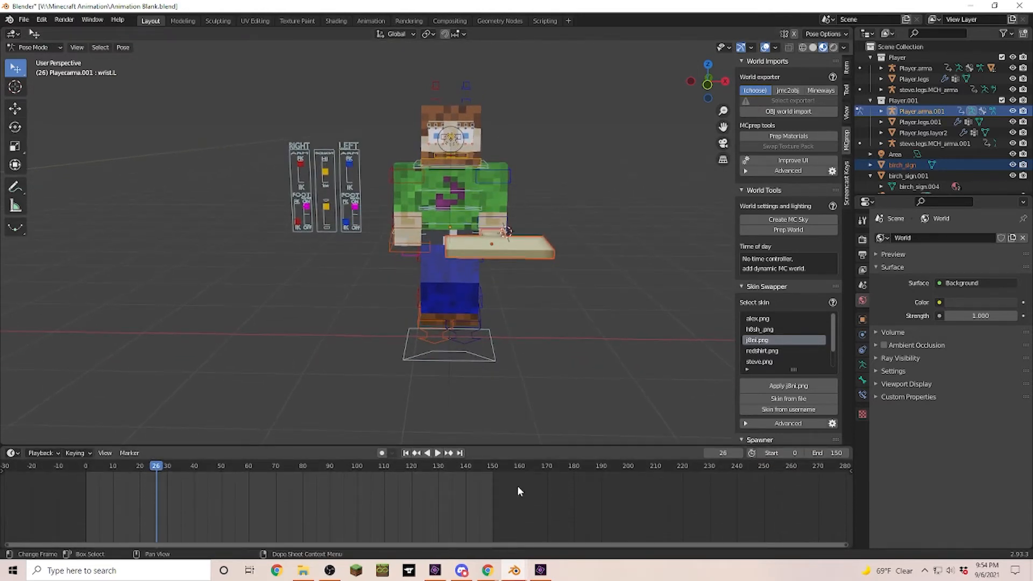
left_click_drag(155, 471, 56, 480)
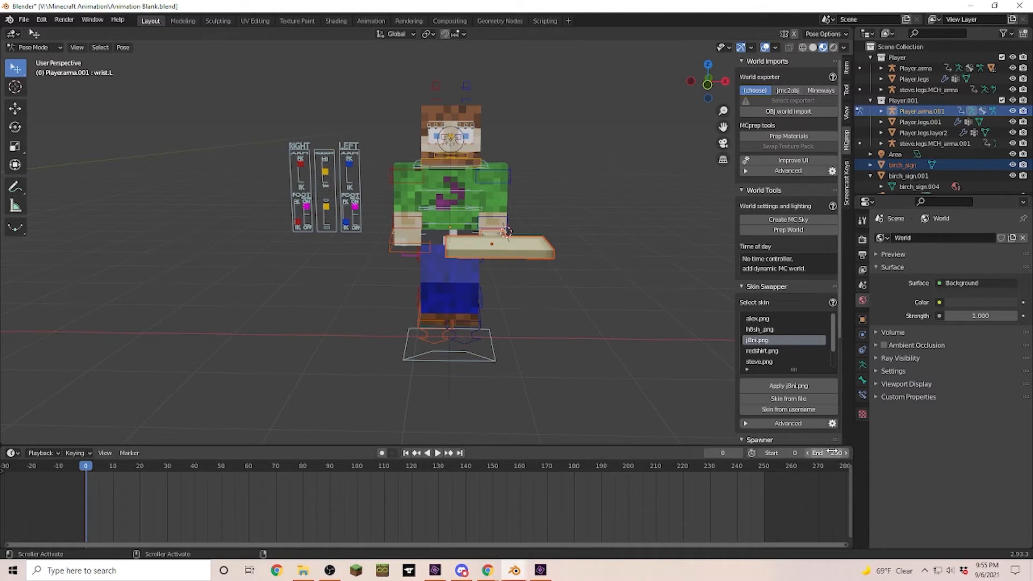
- Set the animation's end frame to 150
left_click(833, 453)
type("150")
key("Return")
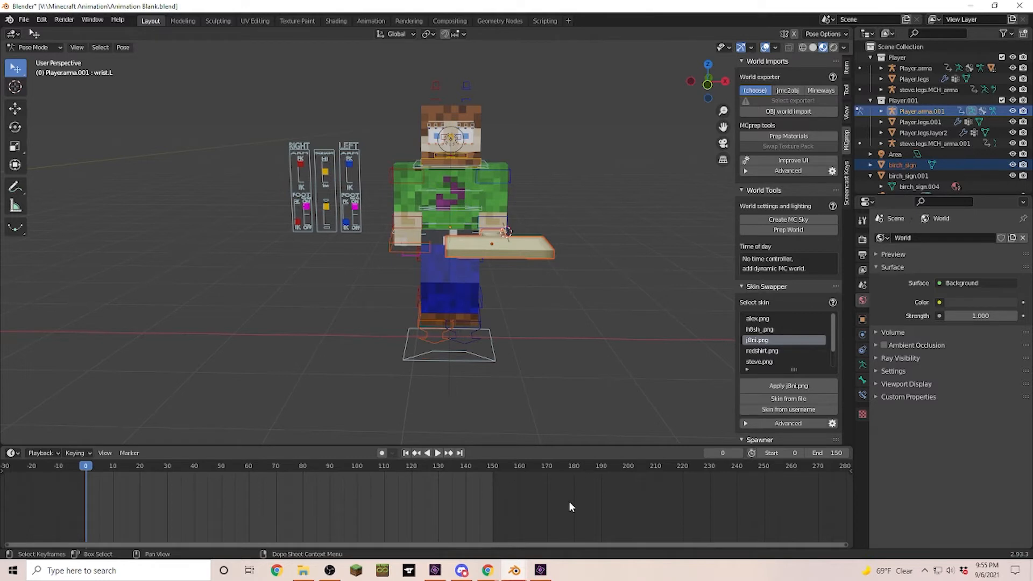
- Play back the timeline, step through it at 30-frame intervals up to about frame 150, and return to frame 0
left_click(439, 455)
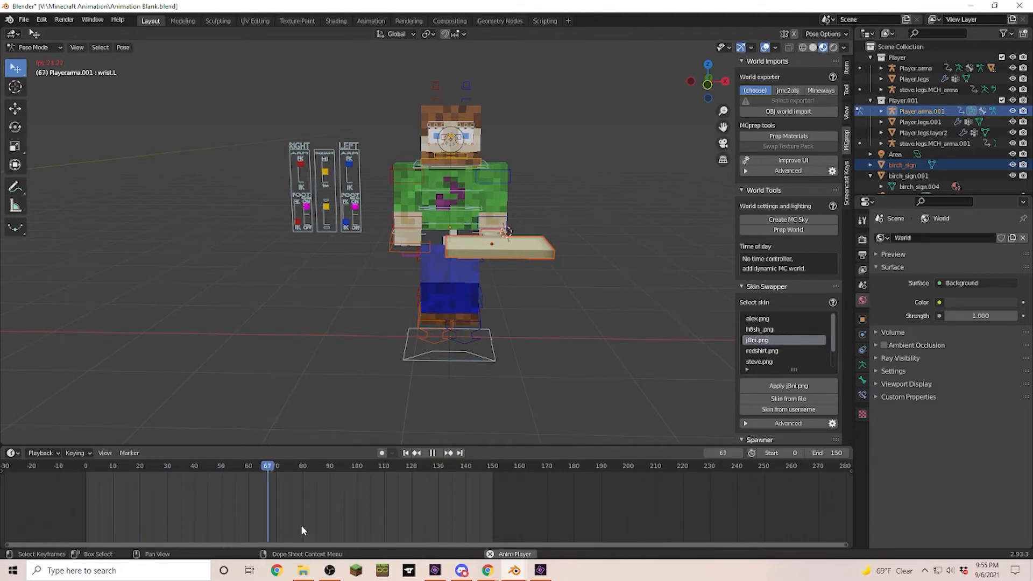
key("space")
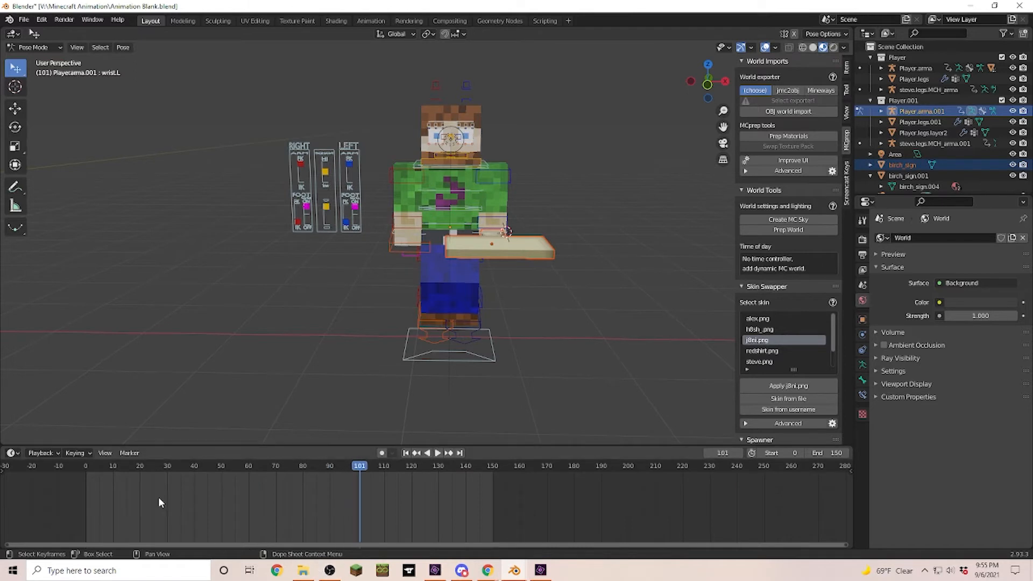
left_click(167, 467)
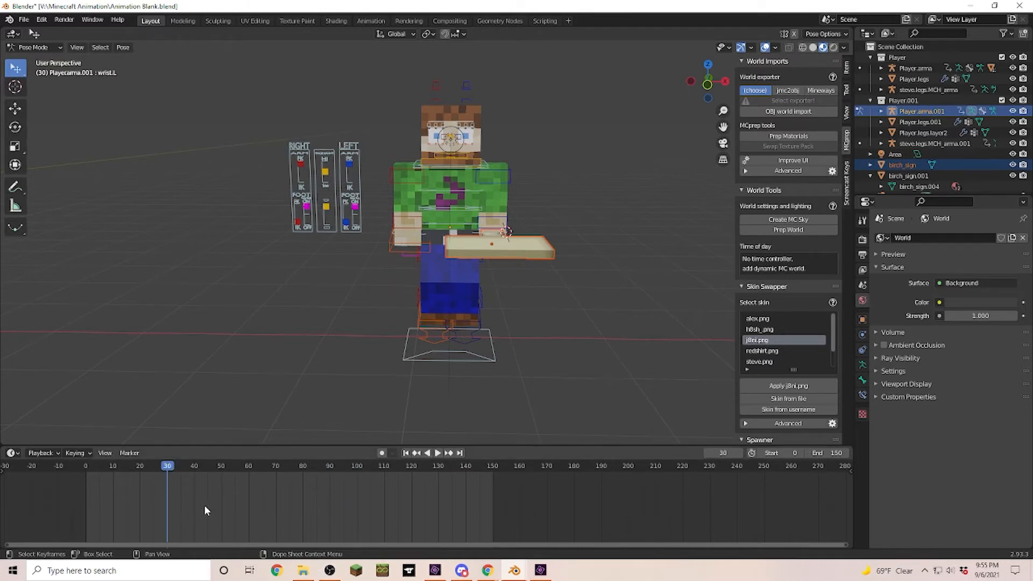
left_click(249, 466)
left_click(330, 466)
left_click(410, 465)
left_click(495, 464)
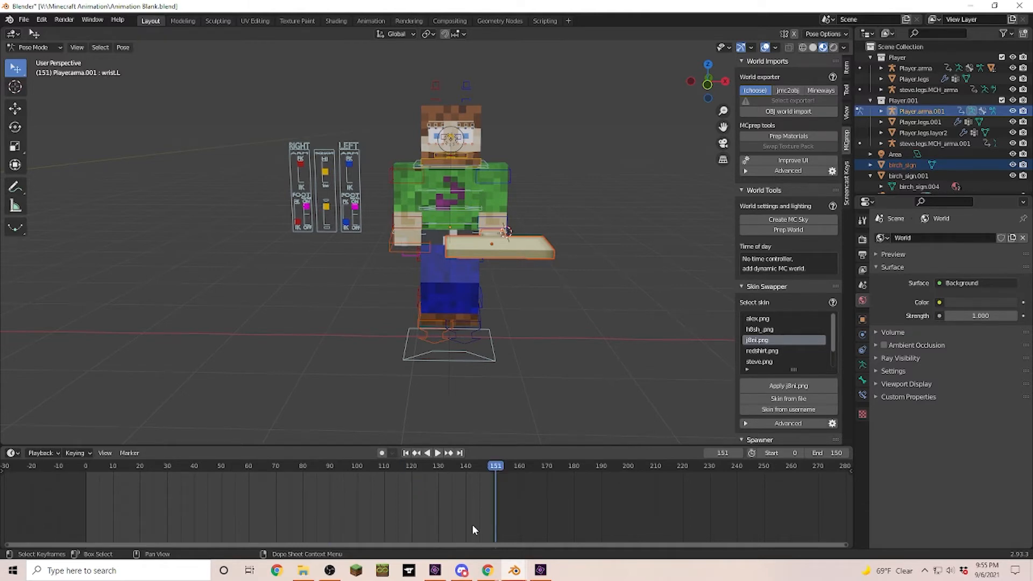
left_click_drag(498, 464, 86, 463)
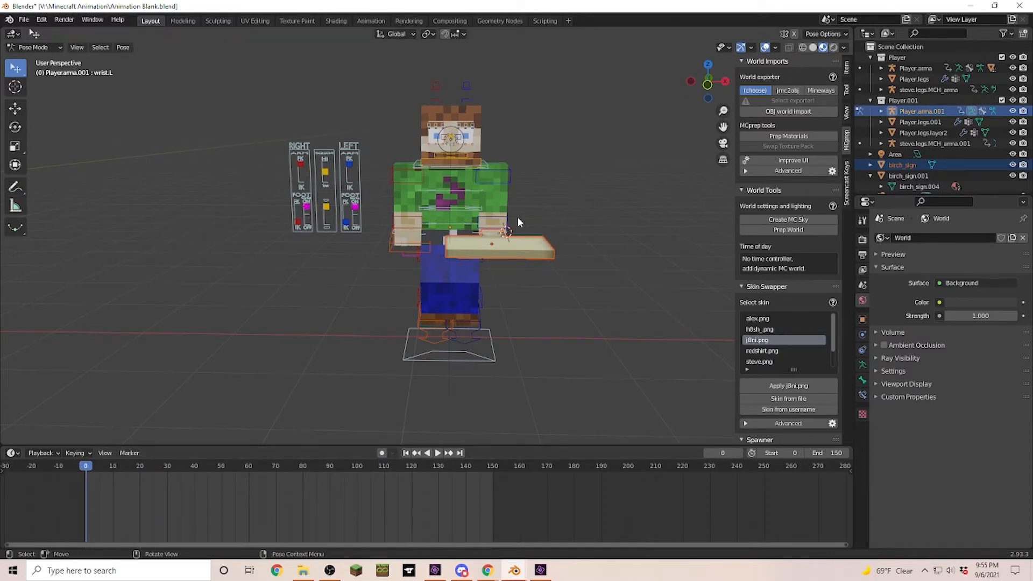
- Rotate the upper left arm bone -49.2° about global X and insert a Location, Rotation & Scale keyframe at frame 0
scroll(517, 216, "up", 3)
mouse_move(598, 195)
middle_mouse_down()
mouse_move(580, 182)
mouse_move(591, 205)
middle_mouse_up()
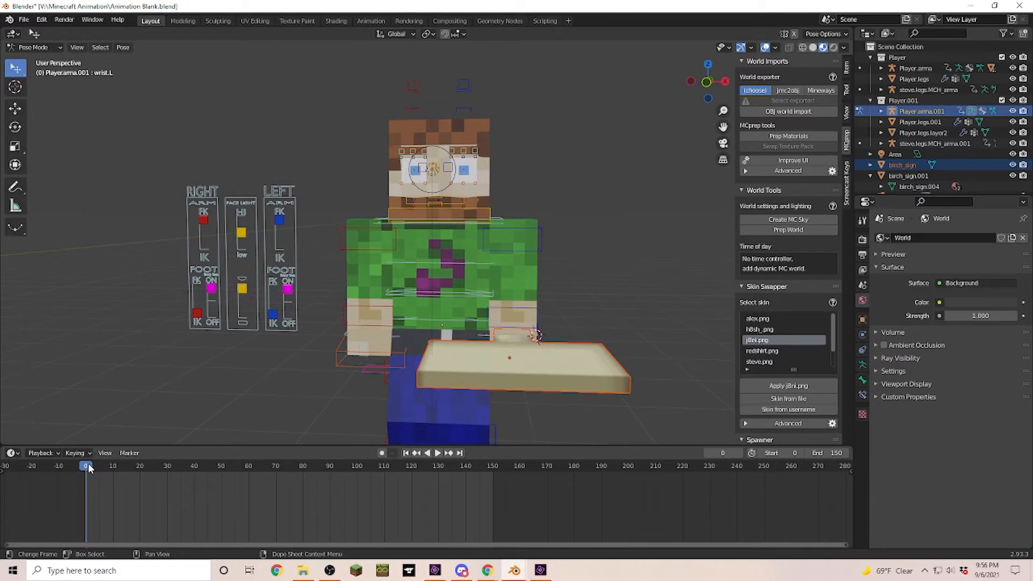
middle_click_drag(617, 255, 355, 218)
left_click(355, 217)
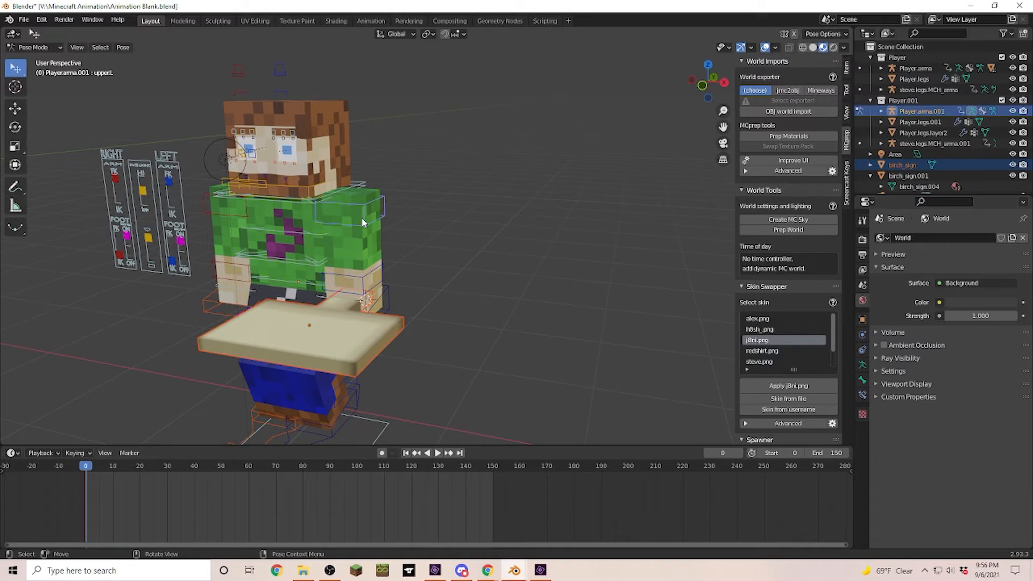
key("r")
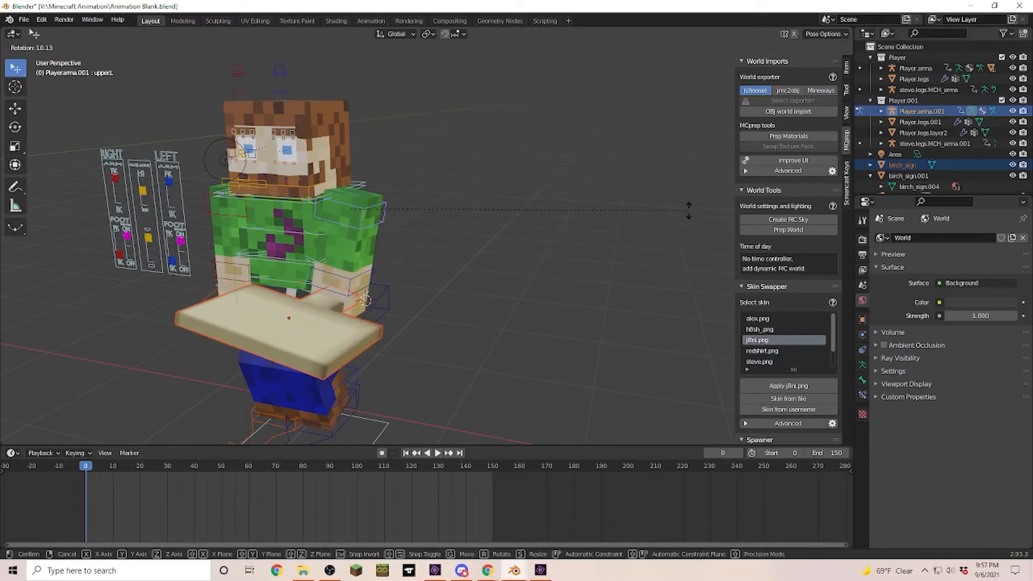
key("x")
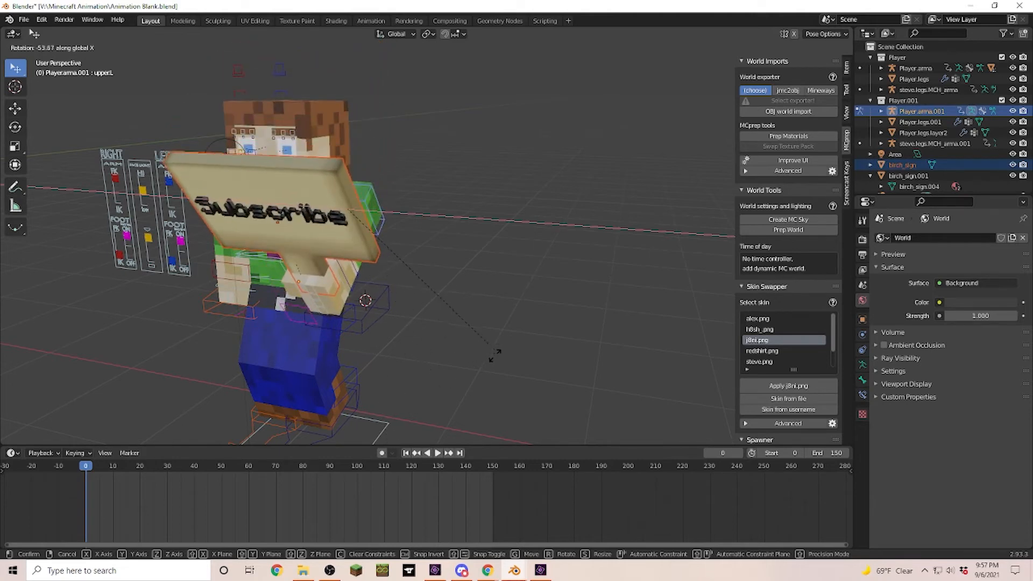
left_click(517, 347)
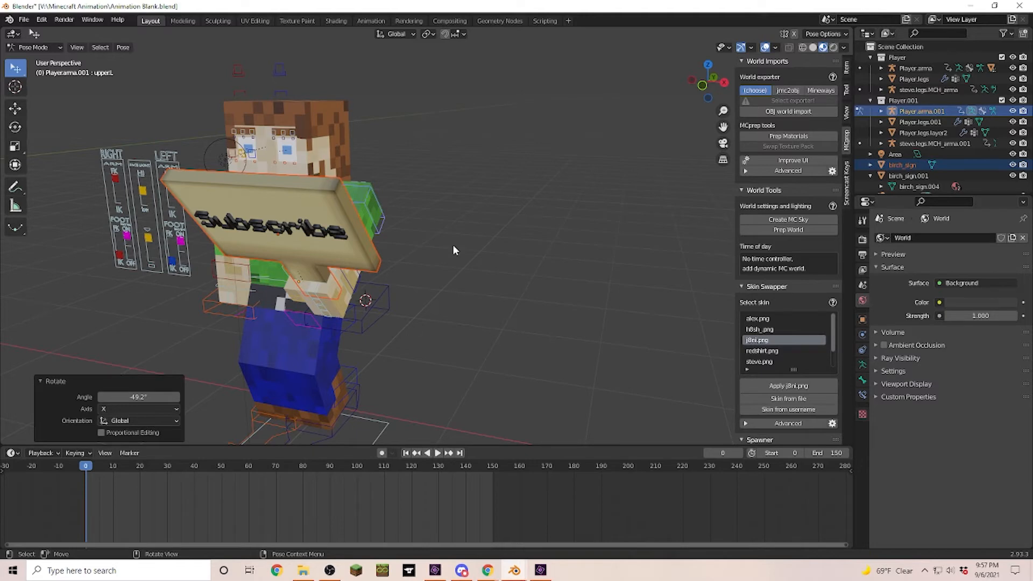
key("i")
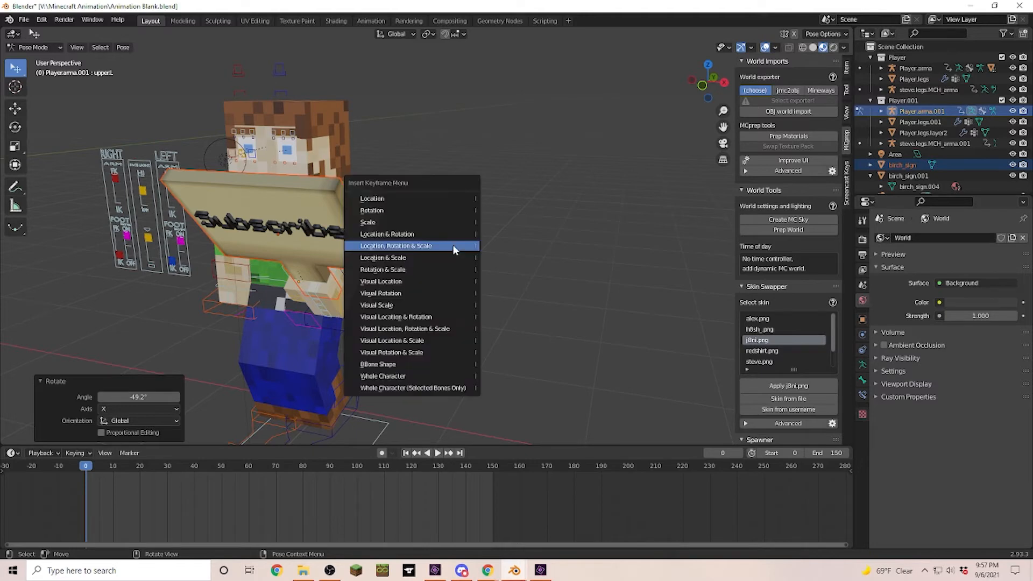
left_click(384, 246)
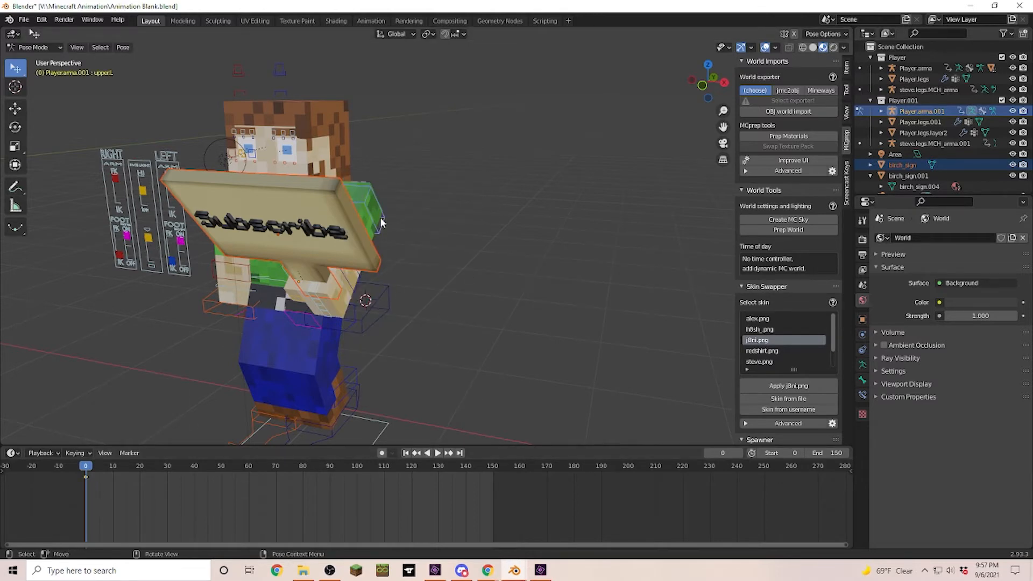
- Rotate the lower left arm bone 46.5° from the side view and insert a Location, Rotation & Scale keyframe for it at frame 0
middle_click_drag(365, 205, 370, 251)
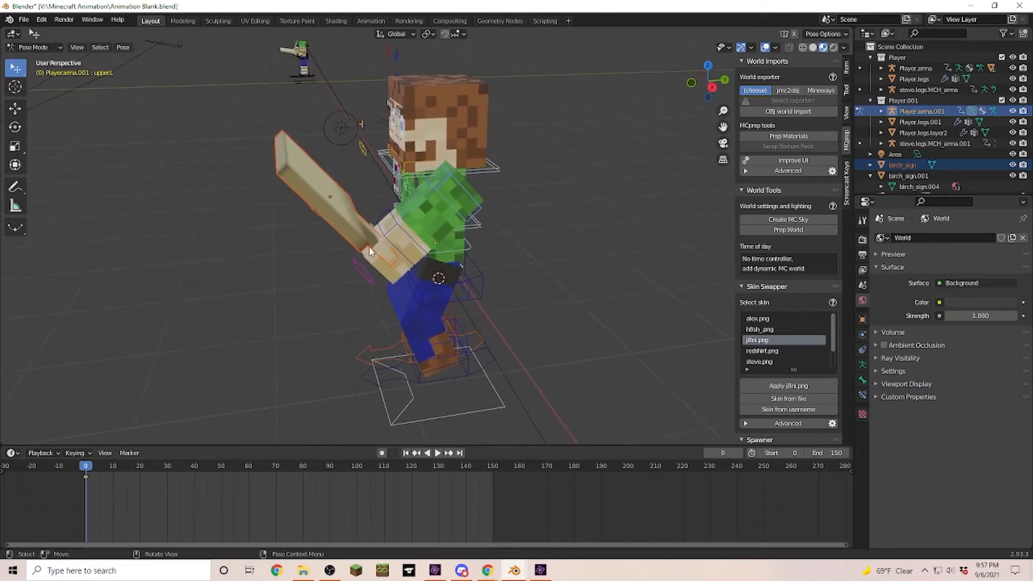
left_click(406, 246)
key("r")
left_click(532, 358)
middle_click_drag(532, 353, 607, 350)
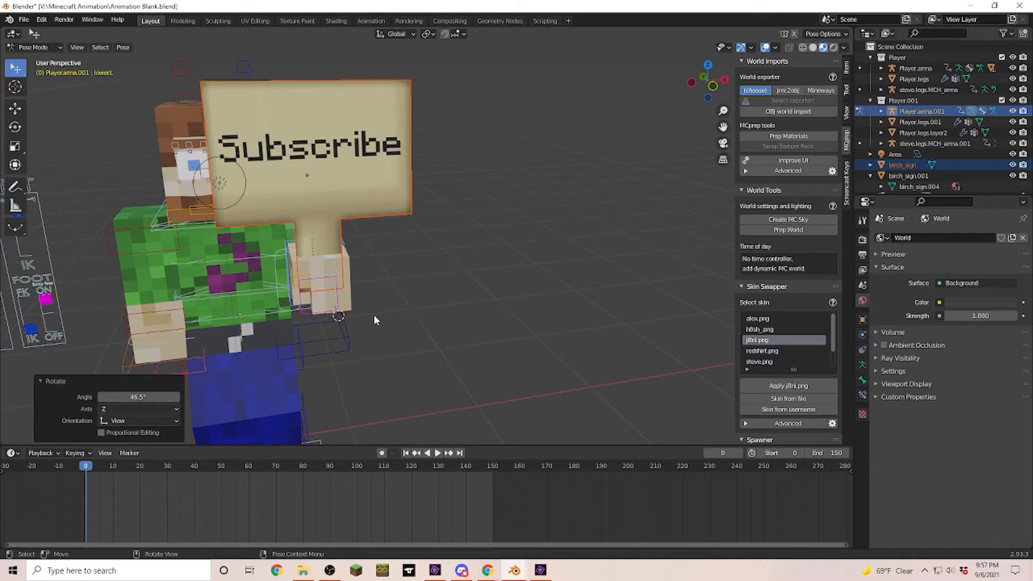
key("i")
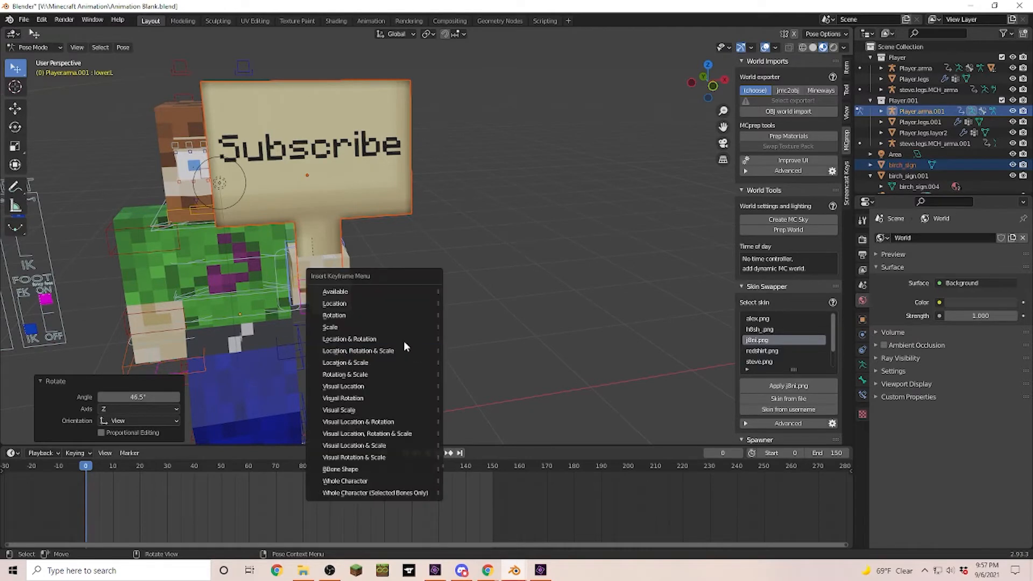
left_click(375, 352)
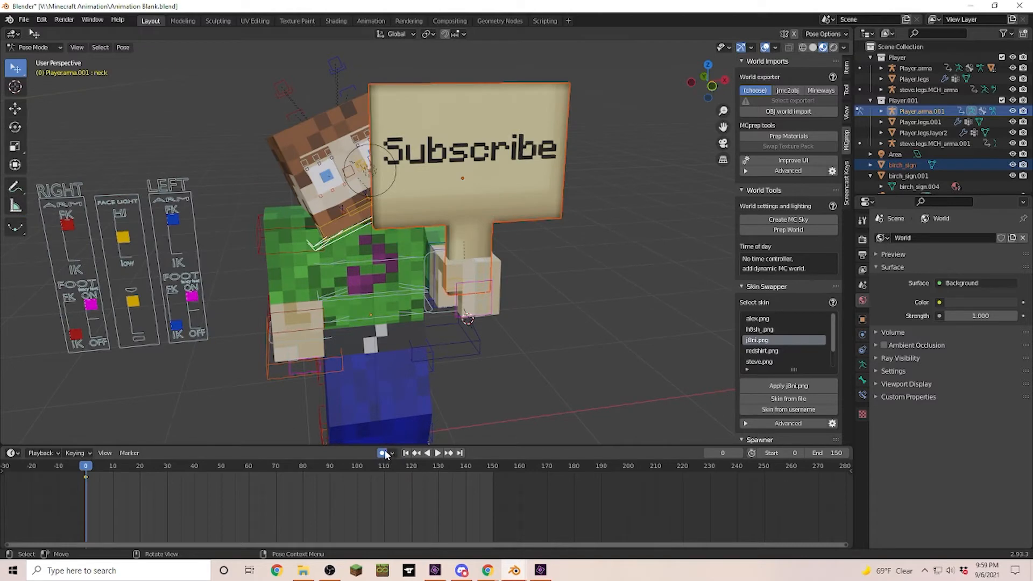
- Turn on auto keying and rotate the left wrist bone 20.3° in the view plane to tilt the sign
left_click(381, 453)
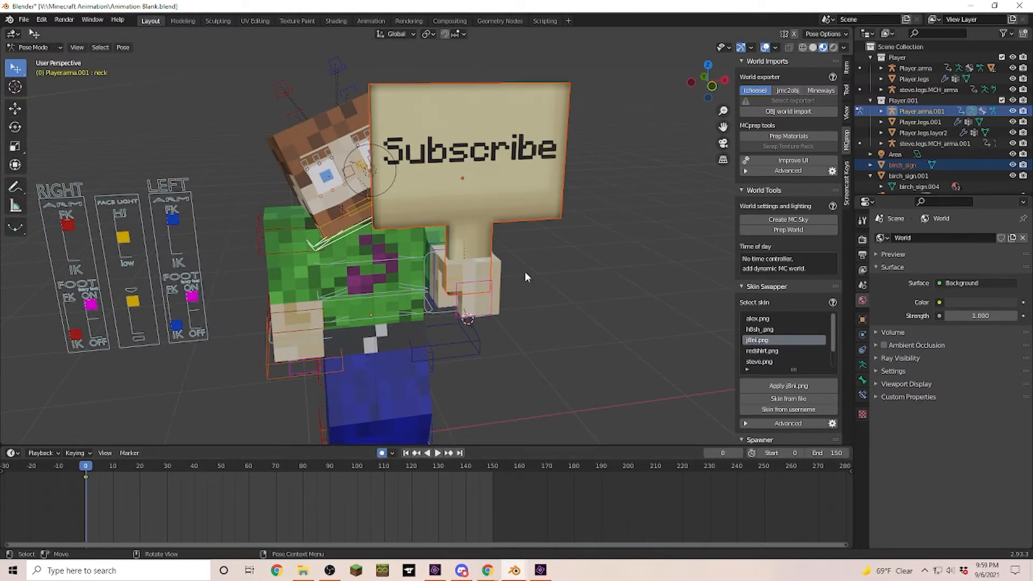
left_click(430, 262)
key("r")
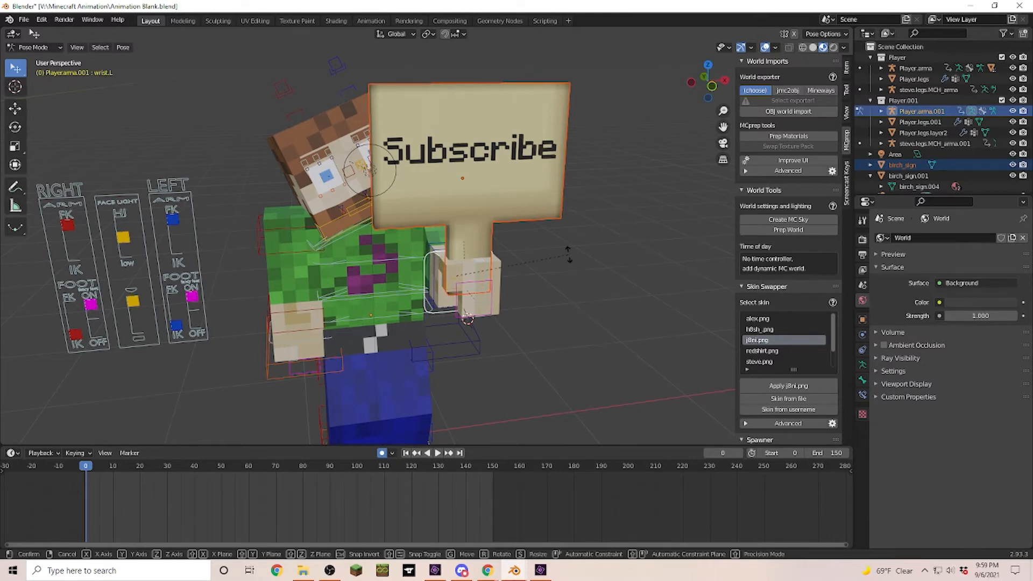
left_click(623, 304)
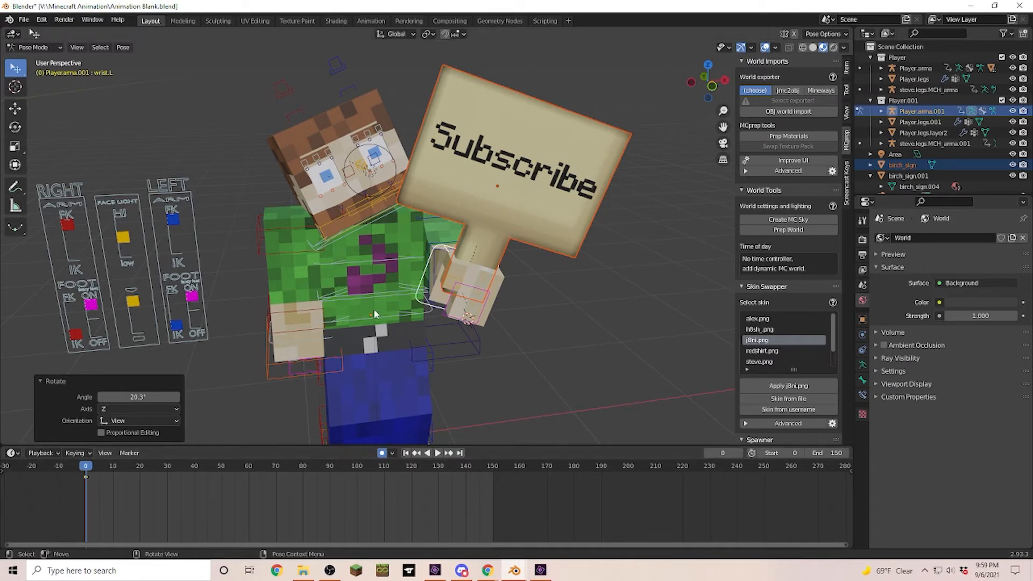
- Split the 3D viewport into two side-by-side areas and show the player from the side in the new one
middle_click_drag(402, 354, 457, 267)
middle_click_drag(364, 305, 422, 314)
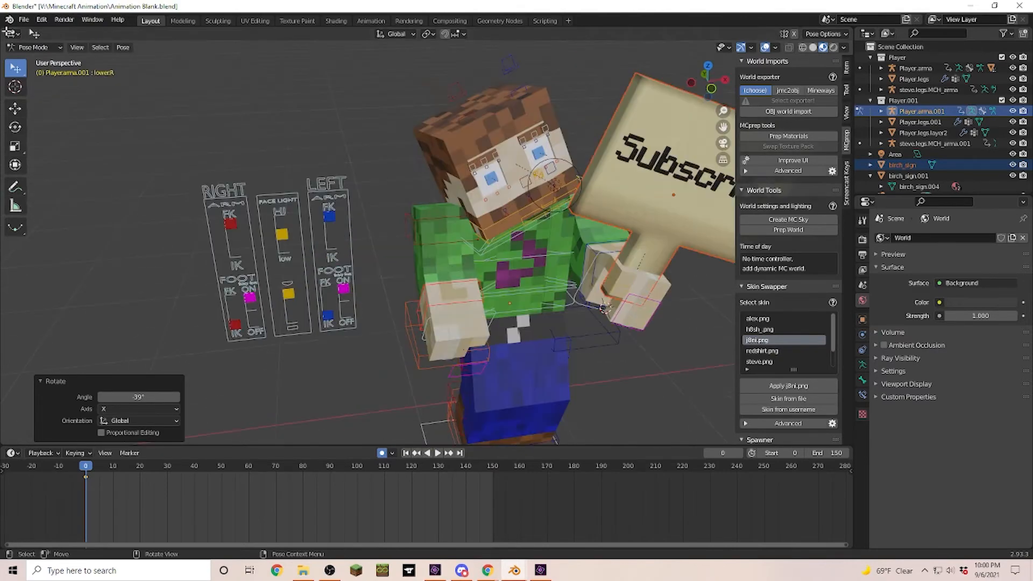
left_click_drag(7, 31, 397, 78)
mouse_move(252, 353)
middle_mouse_down()
mouse_move(157, 352)
mouse_move(237, 351)
middle_mouse_up()
middle_click_drag(538, 328, 482, 284)
scroll(483, 291, "up", 3)
scroll(606, 281, "down", 1)
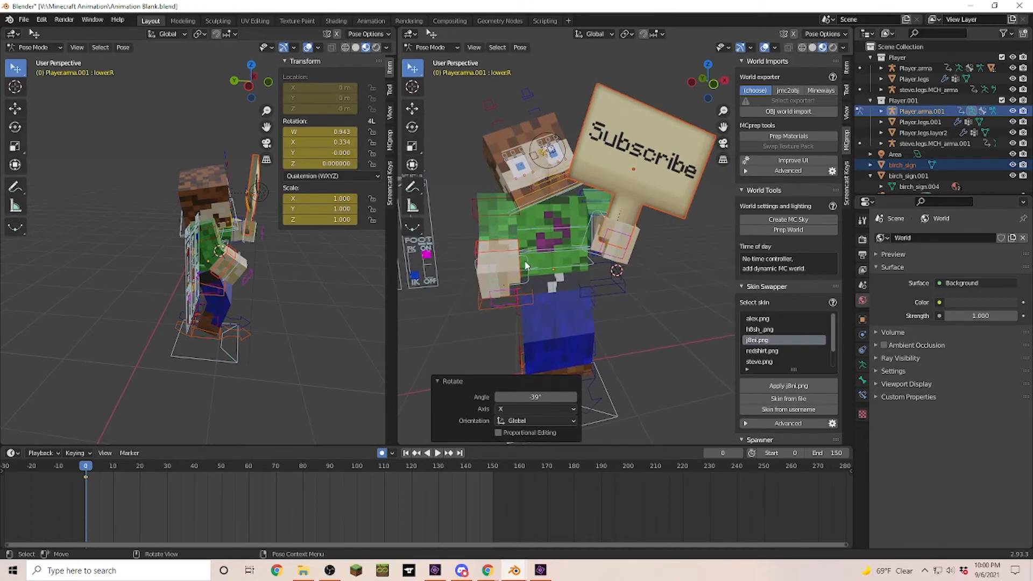
left_click(491, 246)
key("KP_Decimal")
key("r")
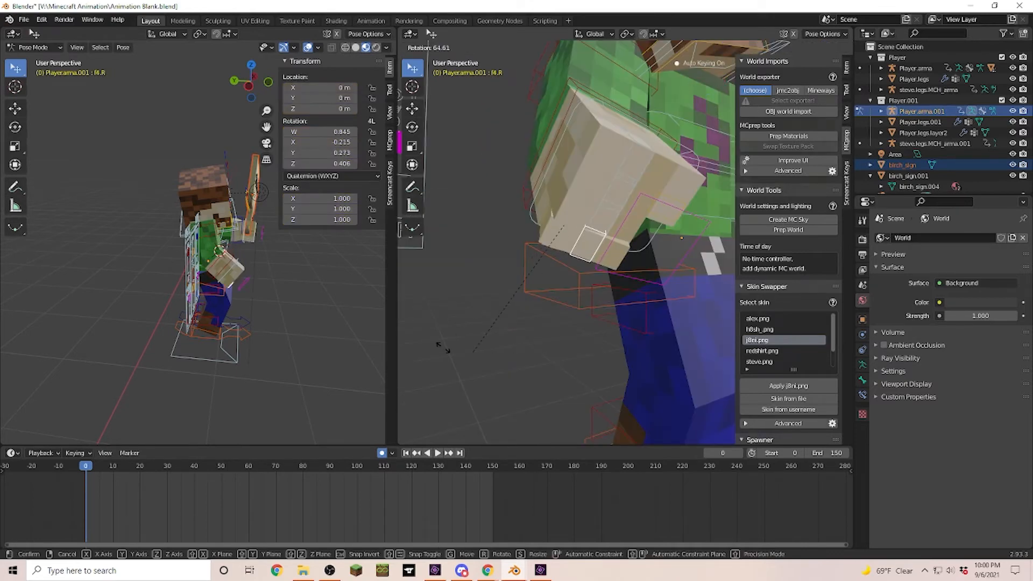
right_click(553, 338)
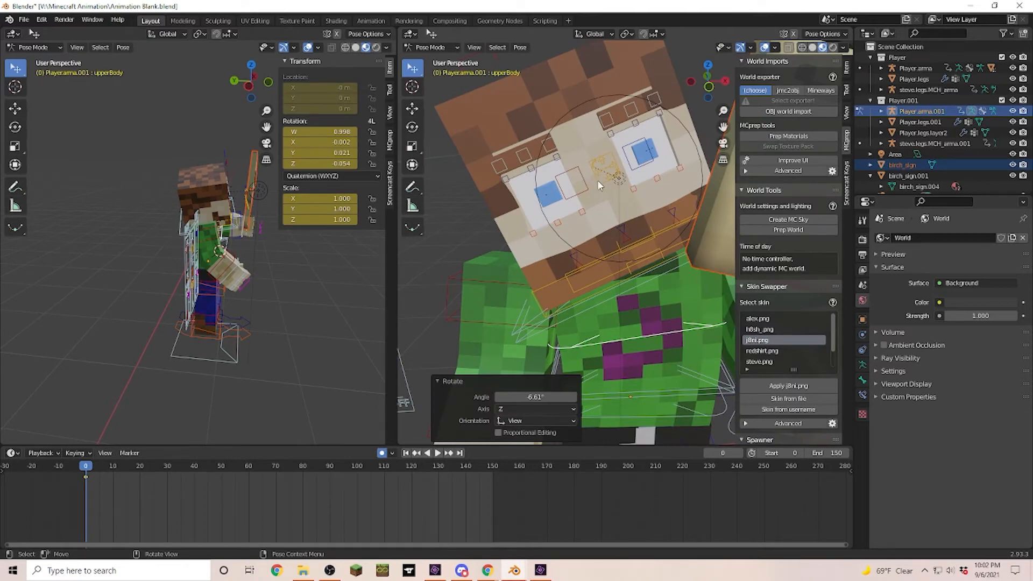
- Shift the eye control bone about 0.01 m along X to turn the player's gaze towards the sign
left_click(597, 180)
key("g")
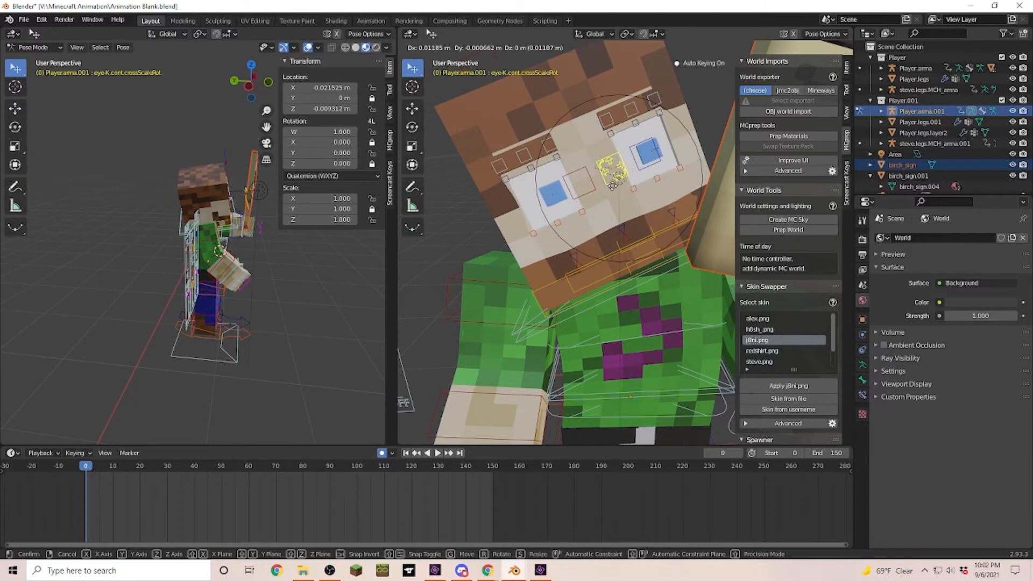
left_click(608, 184)
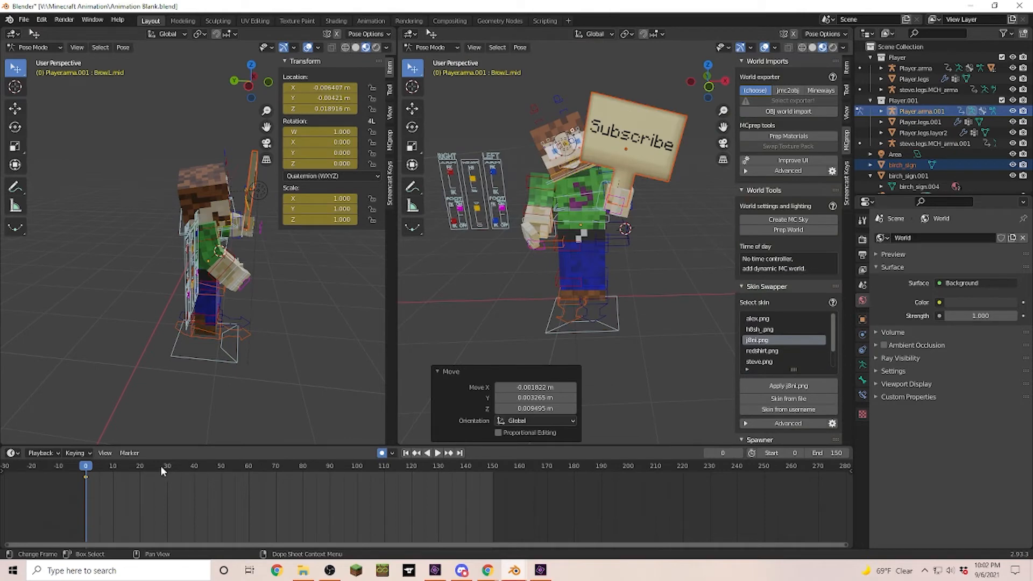
- At frame 30, rotate the upper left arm bone 28.4° in the side view to raise the sign
left_click(167, 464)
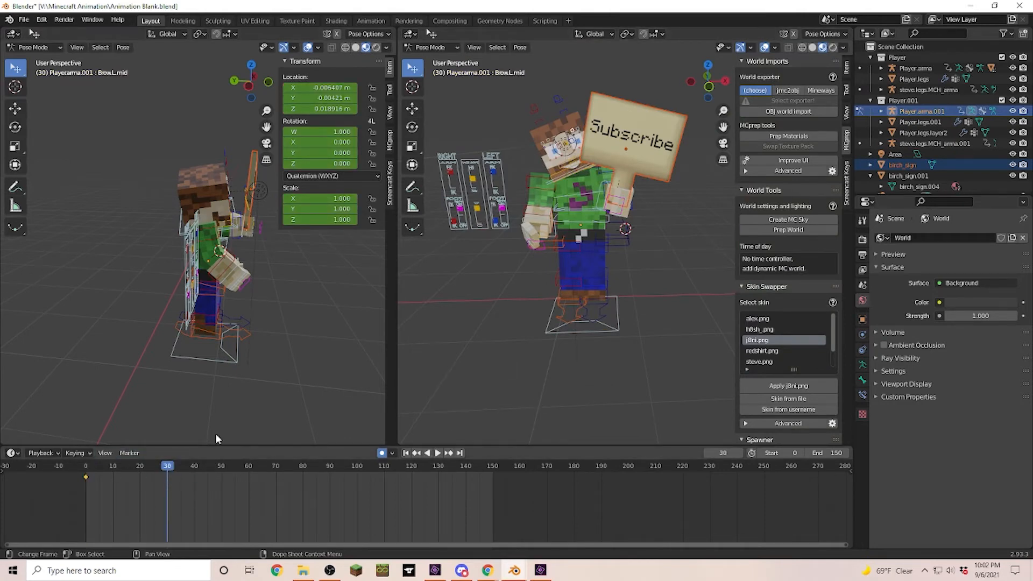
scroll(689, 197, "up", 3)
scroll(674, 222, "down", 2)
scroll(692, 184, "up", 2)
middle_click_drag(692, 184, 557, 277)
left_click(610, 234)
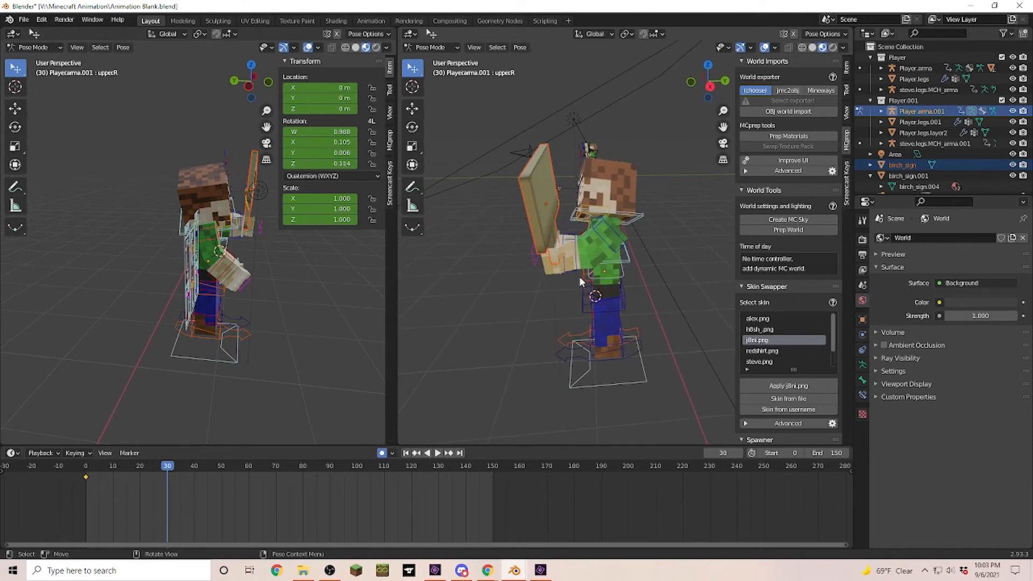
left_click(621, 244)
key("r")
left_click(486, 272)
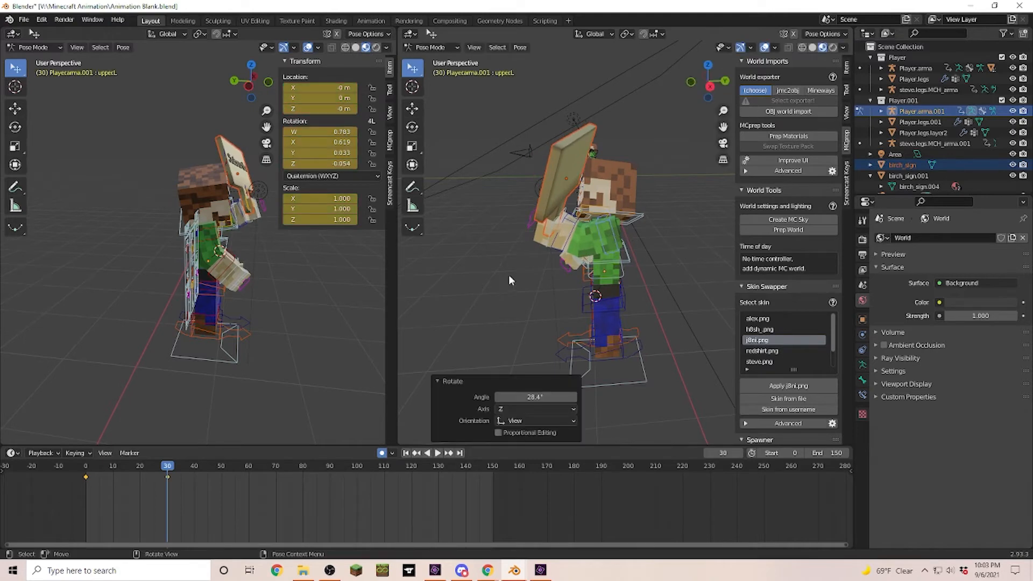
- At frame 30, rotate the lower left arm bone about -10.7° in the side view
scroll(475, 285, "up", 2)
middle_click_drag(468, 293, 514, 289, "shift")
scroll(514, 291, "up", 2)
left_click(567, 255)
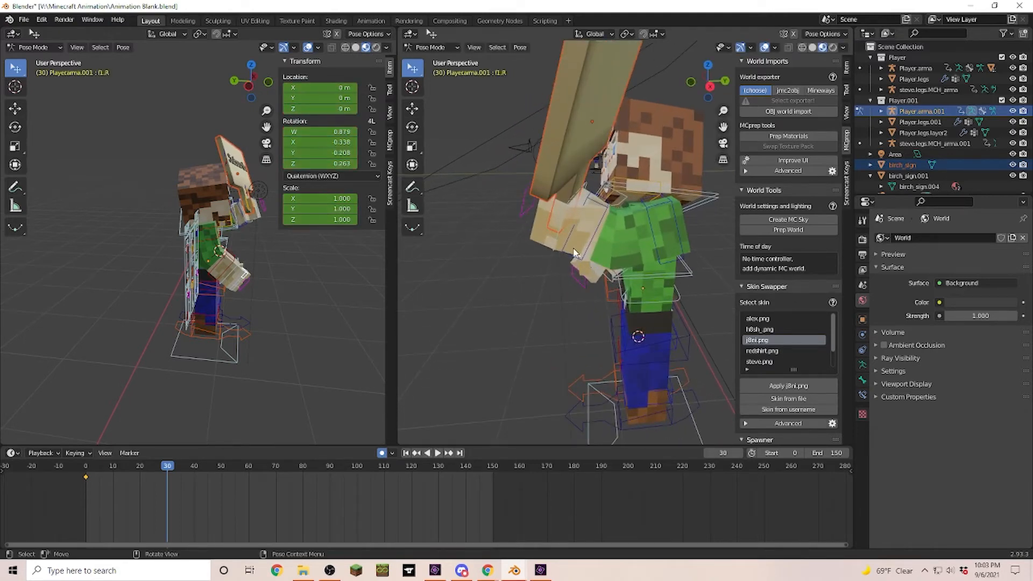
key("r")
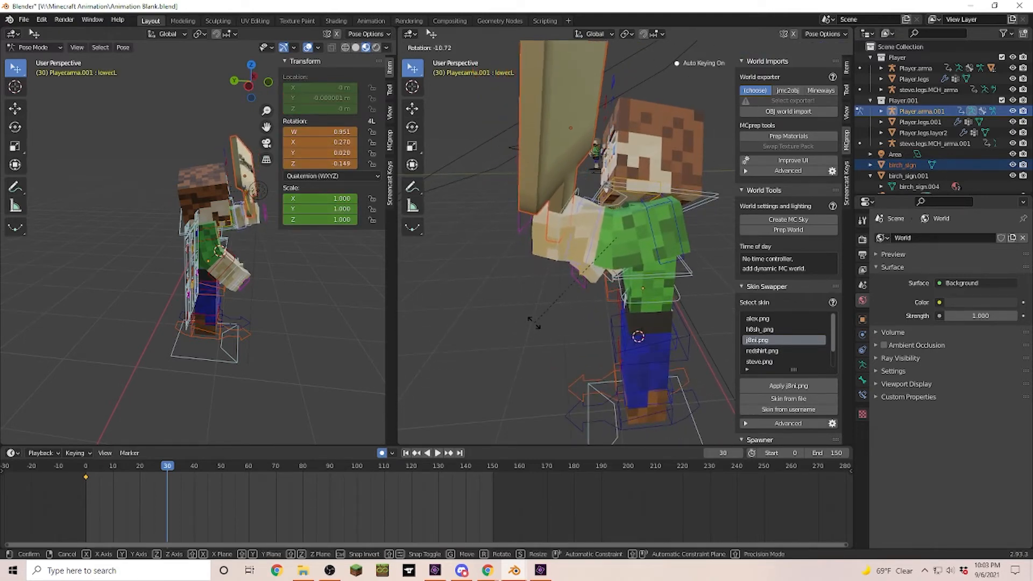
left_click(524, 321)
- Rotate the upper right arm bone 5.92° as seen from the front
middle_click_drag(524, 321, 627, 269)
middle_click_drag(627, 269, 628, 283)
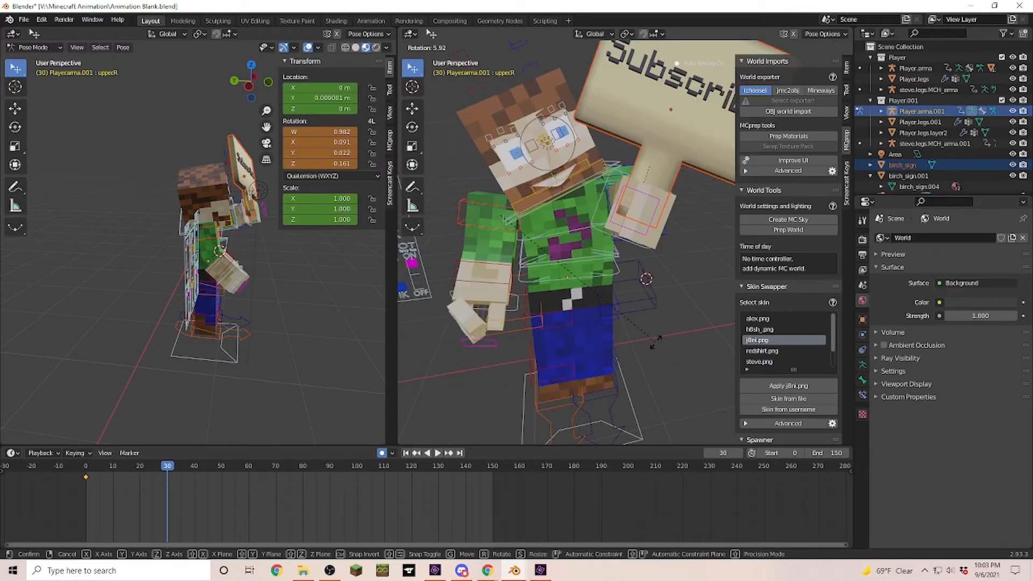
left_click(559, 300)
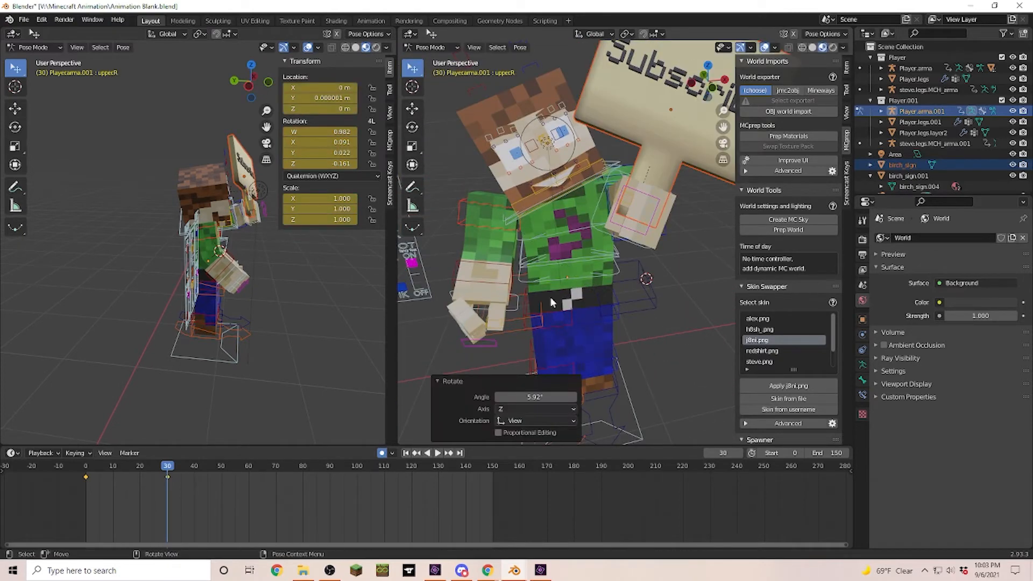
left_click(489, 276)
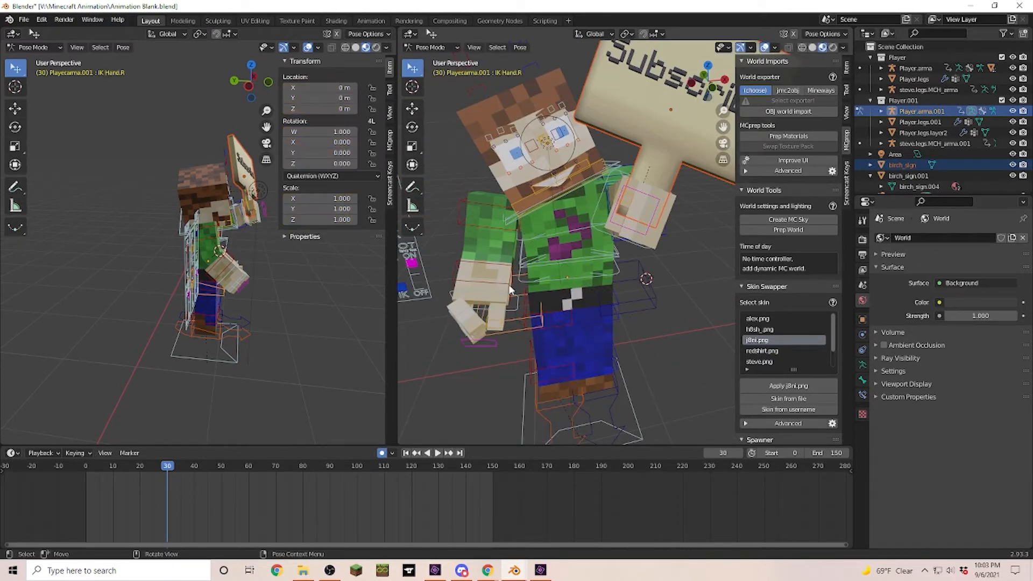
- Tilt the head by rotating the neck bone 8.53° in the view plane at frame 30
middle_click_drag(536, 185, 541, 179)
left_click(554, 182)
key("r")
left_click(470, 132)
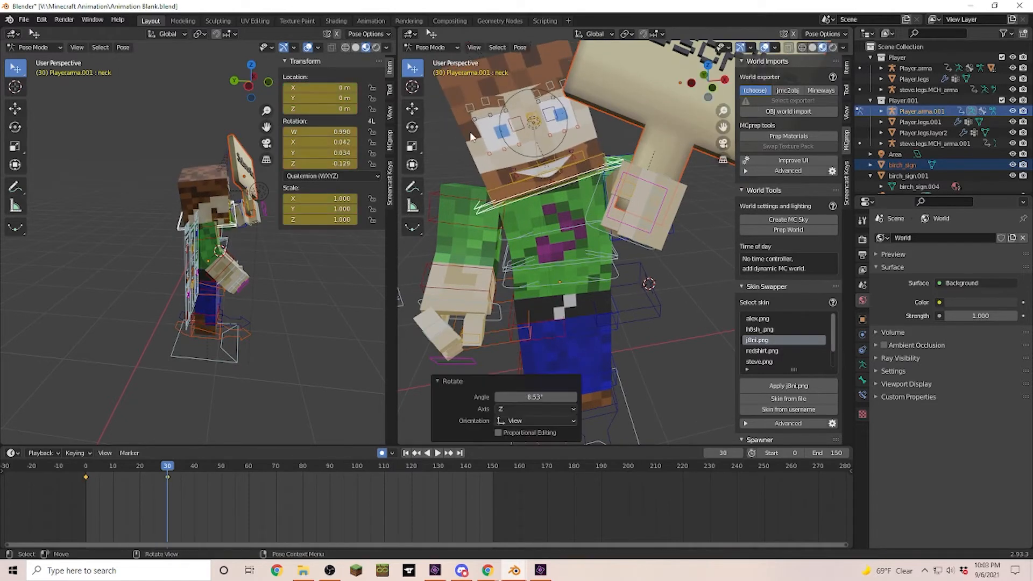
- Lower the middle bones of both eyebrows about 0.02 m and move the left foot IK control about 0.04 m along X
left_click(487, 103)
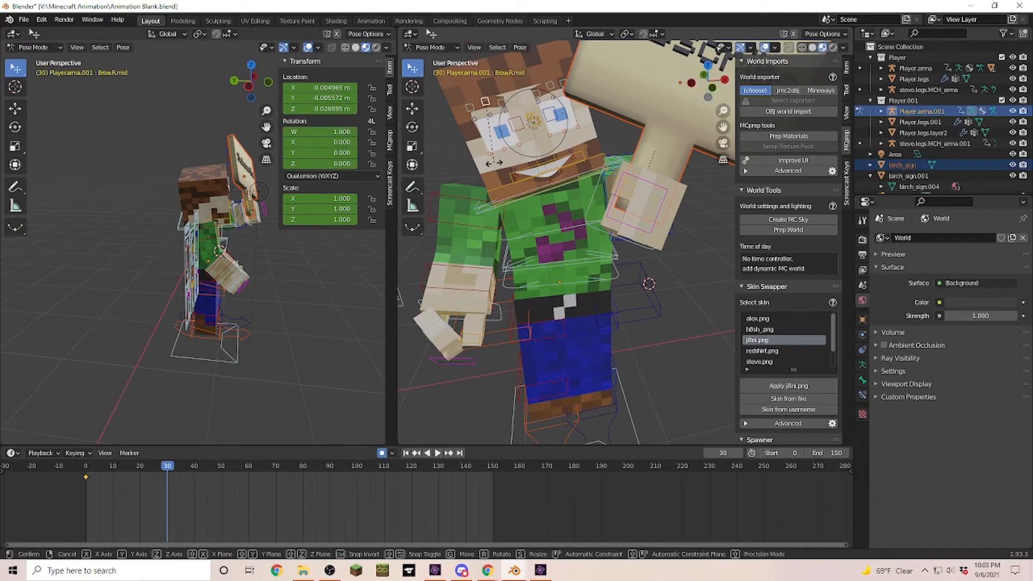
key("g")
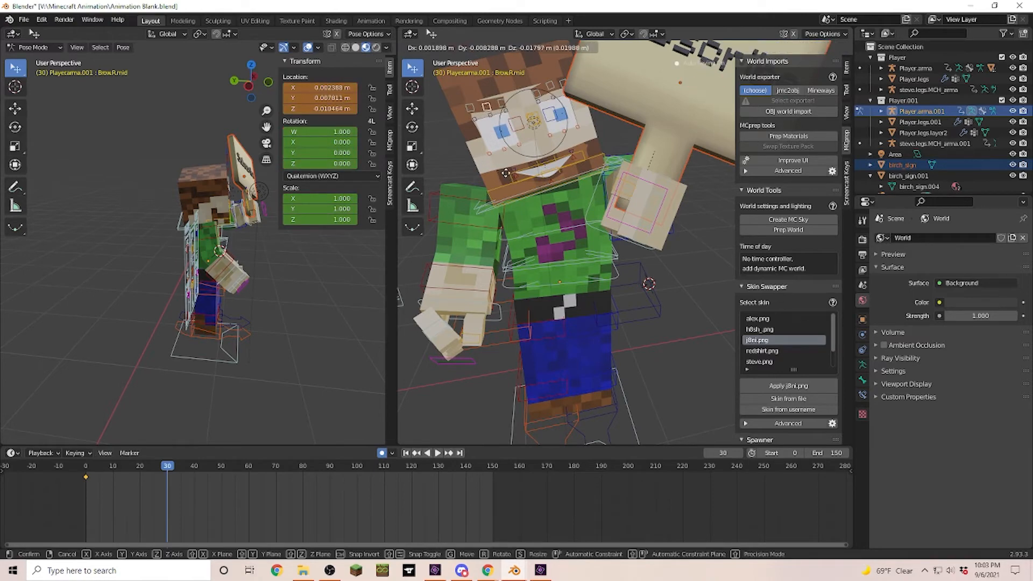
left_click(550, 92)
left_click(565, 125)
key("g")
left_click(570, 132)
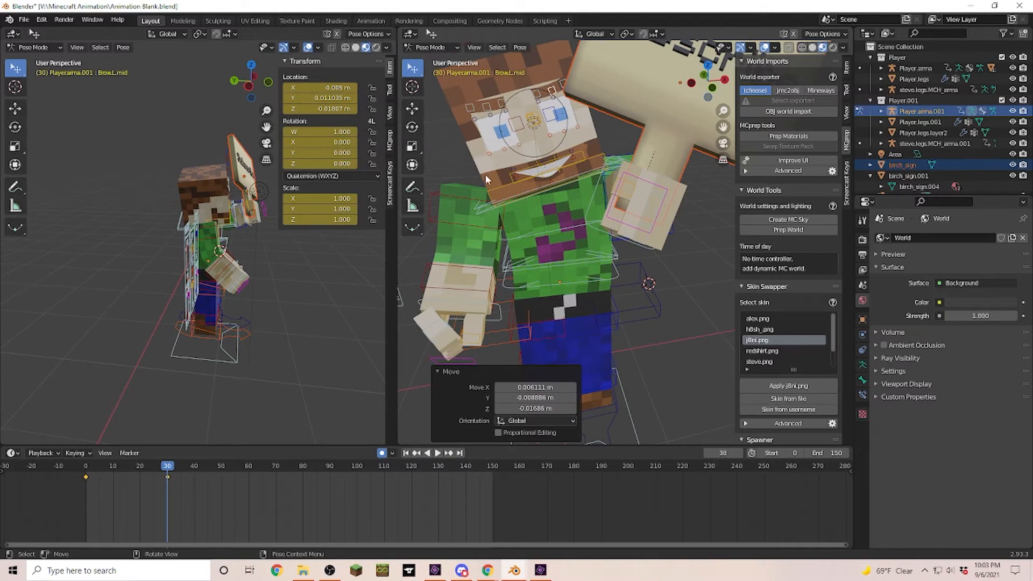
middle_click_drag(634, 352, 516, 259)
middle_click_drag(660, 313, 631, 302)
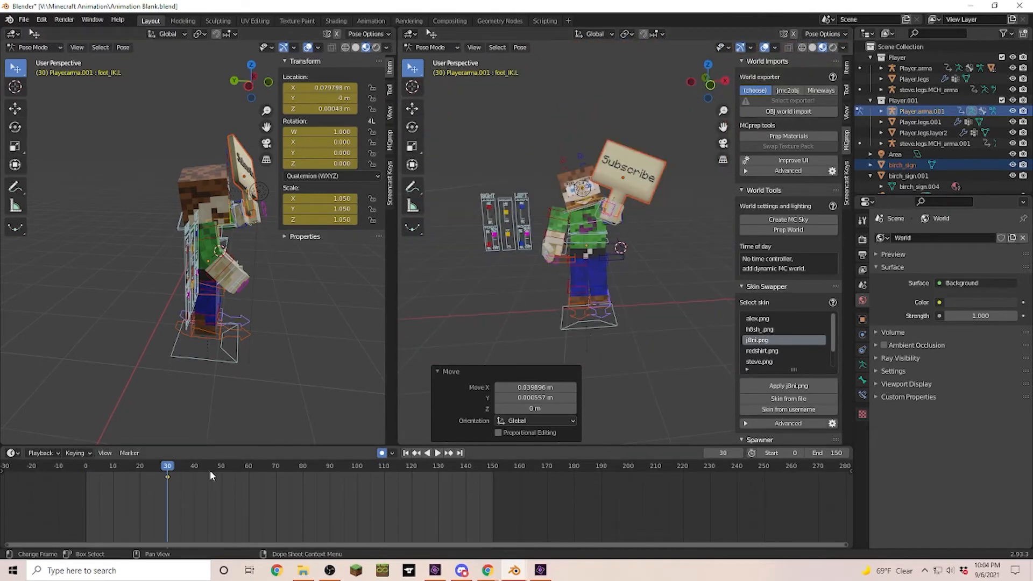
- At frame 60, rotate the left arm bone in the side view to pose the arm holding the sign
left_click(248, 466)
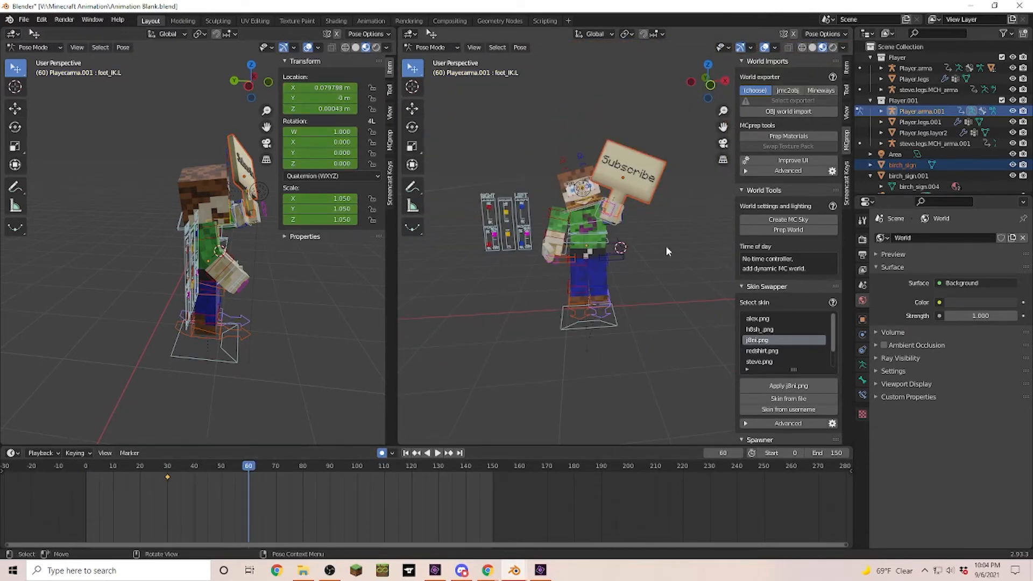
middle_click_drag(656, 237, 559, 271, "shift")
scroll(557, 250, "up", 5)
left_click(520, 224)
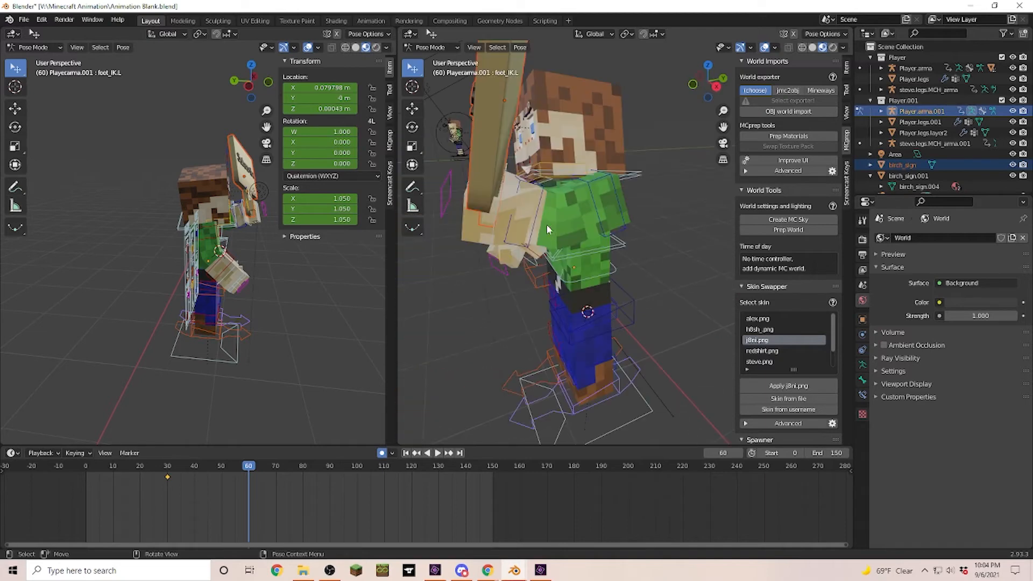
left_click_drag(525, 226, 500, 250)
key("r")
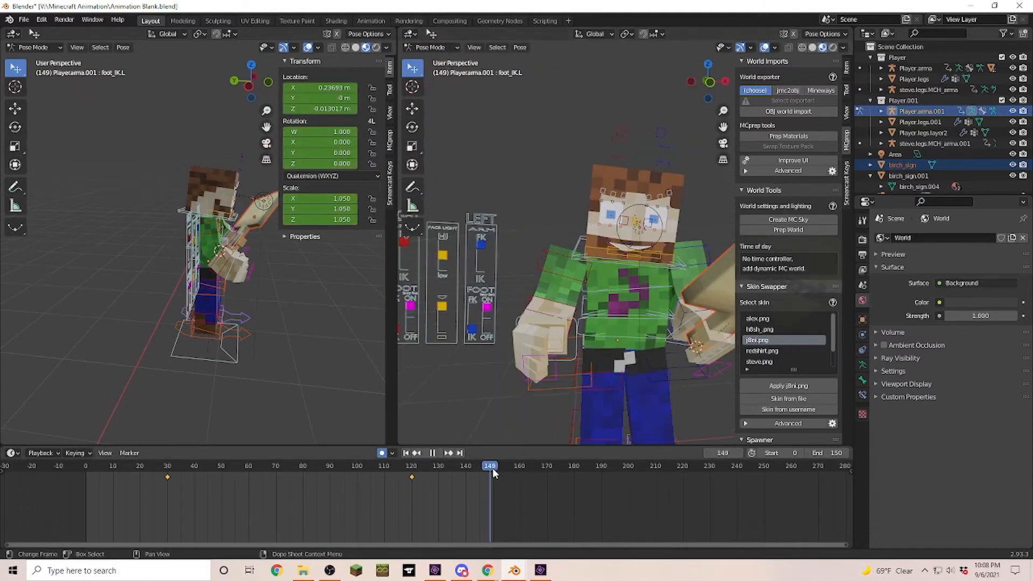
- At frame 150, rotate the lower left arm bone about 7.2° in the side view
left_click_drag(493, 468, 492, 472)
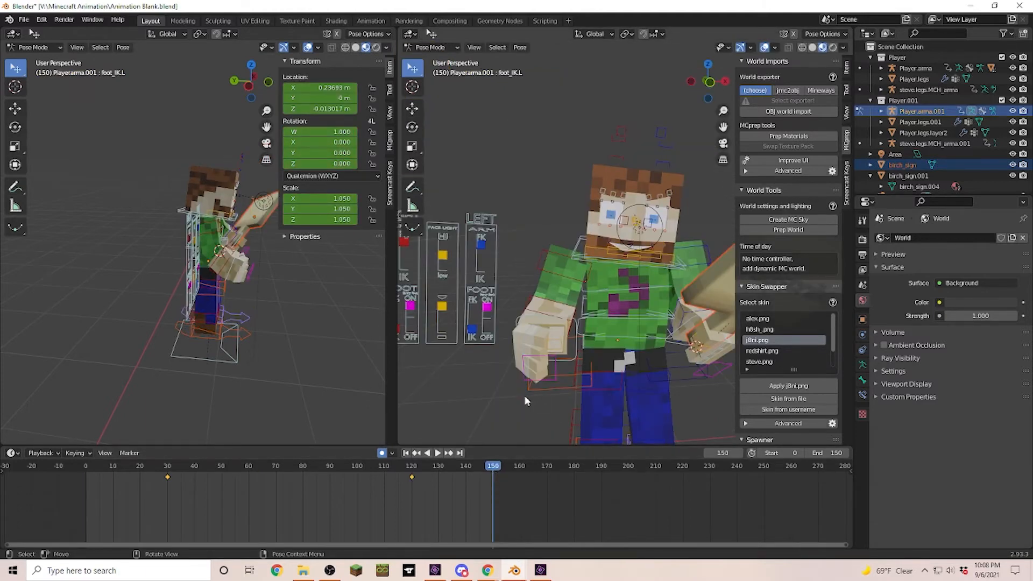
scroll(524, 396, "down", 3)
middle_click_drag(681, 381, 550, 304)
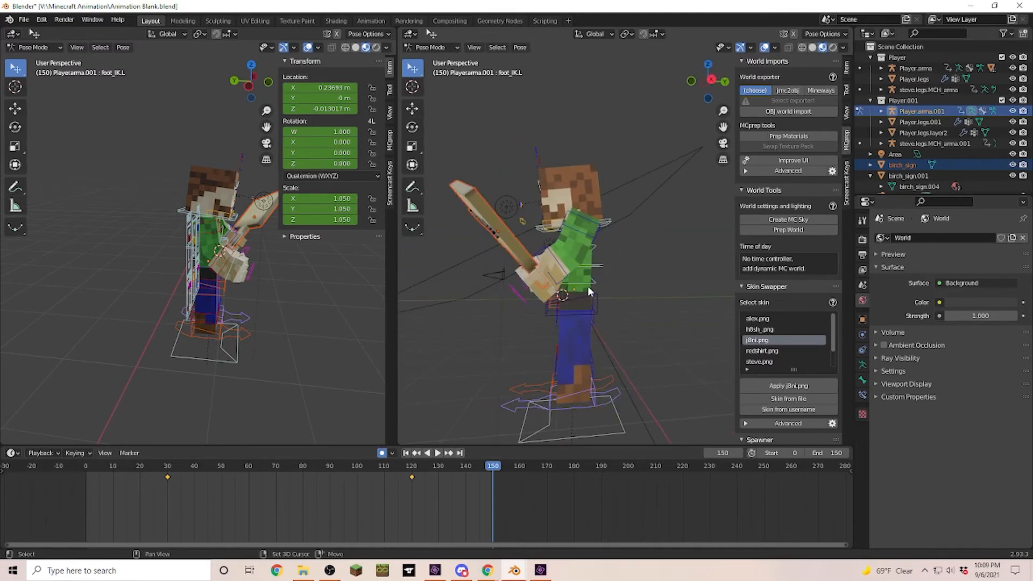
scroll(550, 285, "up", 2)
left_click(528, 285)
key("r")
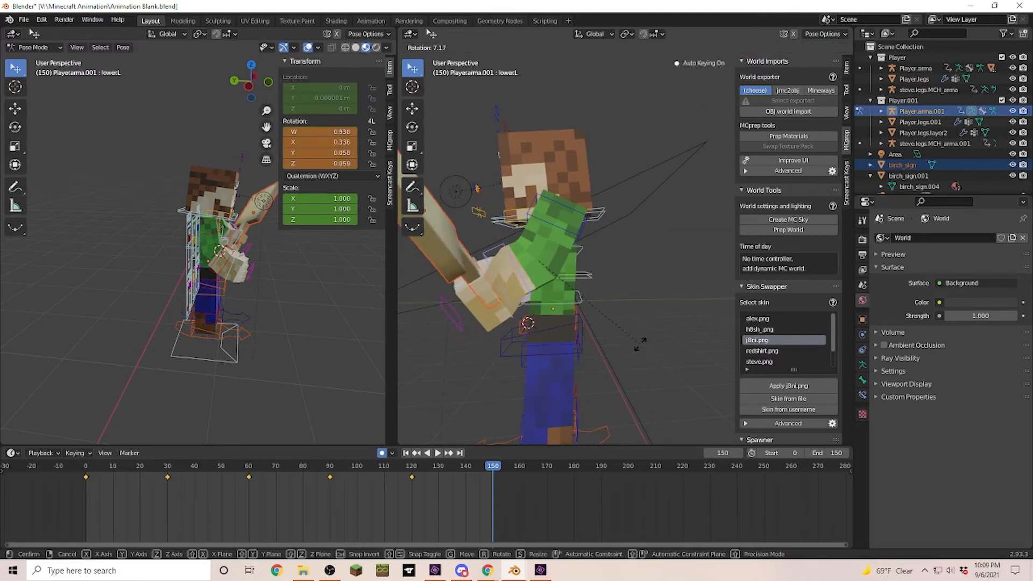
left_click(637, 340)
- Rotate the upper left arm bone -6.04° in the side view at frame 150
left_click(562, 229)
key("r")
left_click(469, 329)
- From the front, rotate the bone at the left edge of the player's torso and tilt the neck bone 5.75°
middle_click_drag(469, 334, 626, 323)
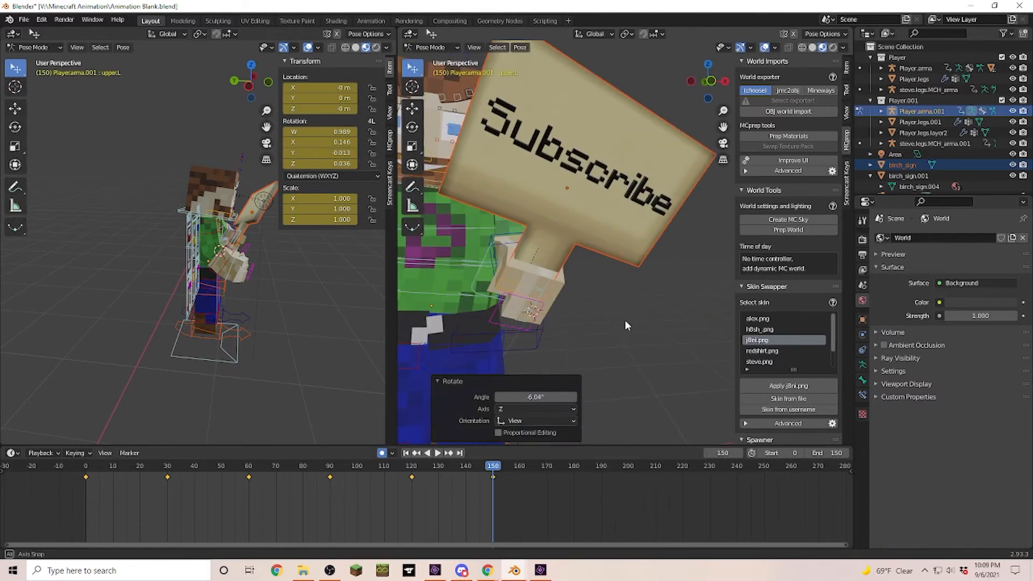
left_click(484, 272)
key("r")
left_click(549, 346)
scroll(576, 290, "down", 2)
middle_click_drag(584, 276, 606, 282)
scroll(531, 222, "up", 1)
left_click(530, 221)
key("r")
left_click(594, 368)
- Rotate the right hand's finger bone f3.R in the view plane at frame 150
scroll(596, 360, "down", 3)
middle_click_drag(592, 353, 720, 319)
scroll(581, 274, "up", 4)
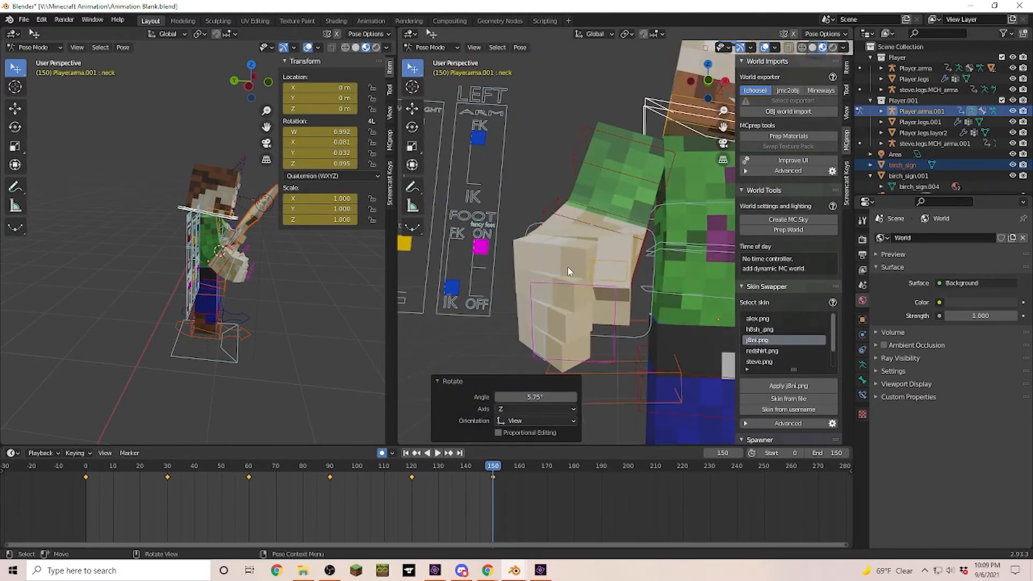
left_click(569, 269)
middle_click_drag(605, 353, 678, 295)
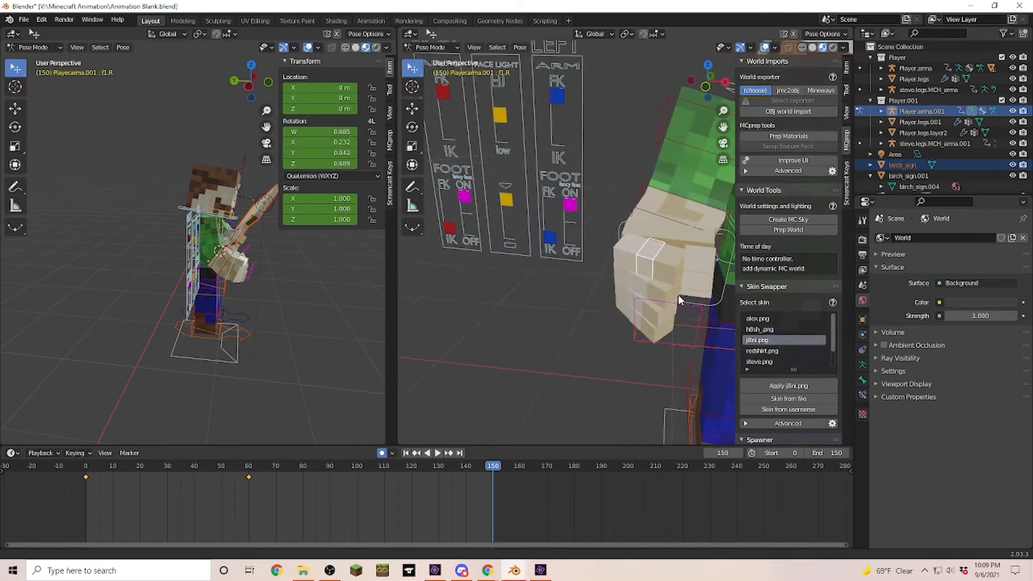
left_click(639, 311)
key("r")
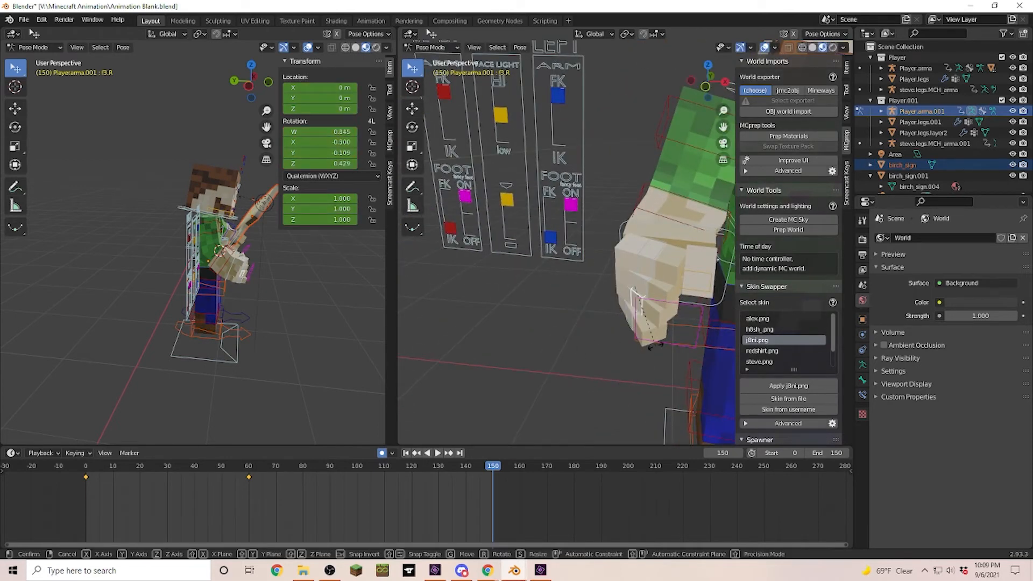
left_click(653, 347)
- Rotate the right hand's finger bones f2.R and f1.R in the view plane
left_click(642, 290)
key("r")
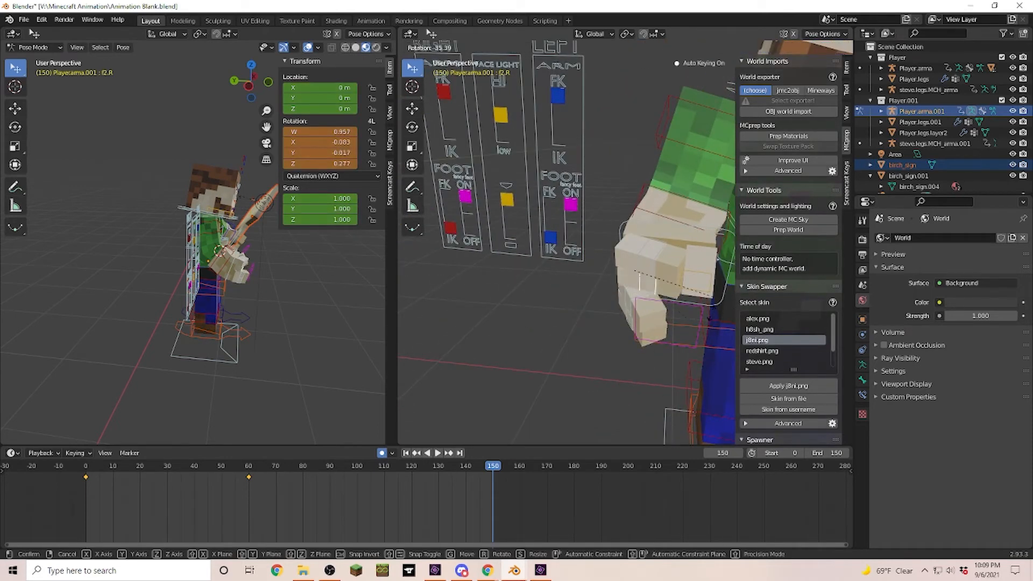
left_click(533, 371)
left_click(659, 254)
key("r")
left_click(635, 309)
- Rotate the right thumb bone in the view plane at frame 150
middle_click_drag(635, 310, 573, 358)
left_click(571, 371)
key("r")
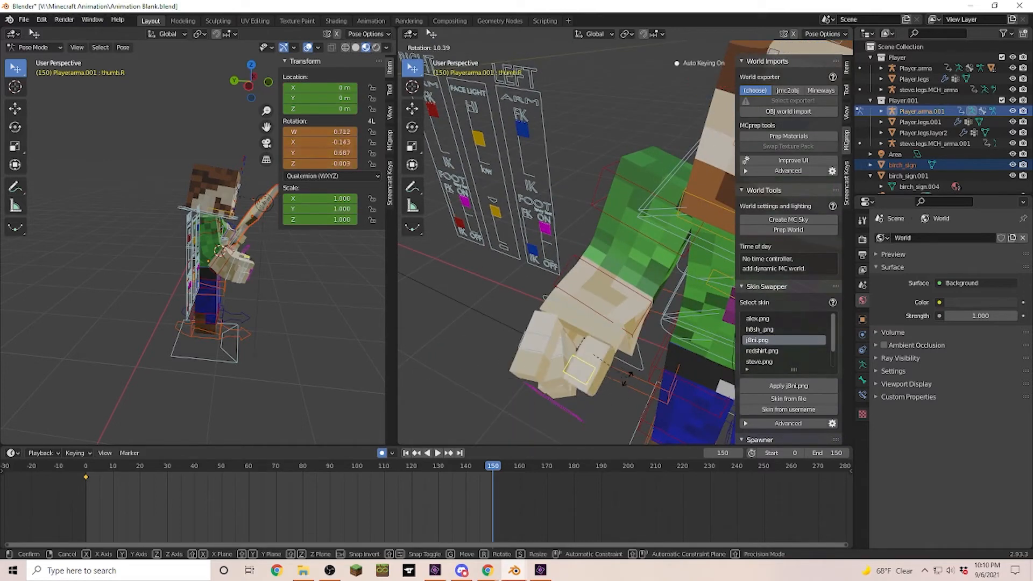
left_click(629, 376)
- Rotate the right wrist bone 5.27° in the view plane
middle_click_drag(634, 372, 682, 269)
left_click(687, 257)
key("r")
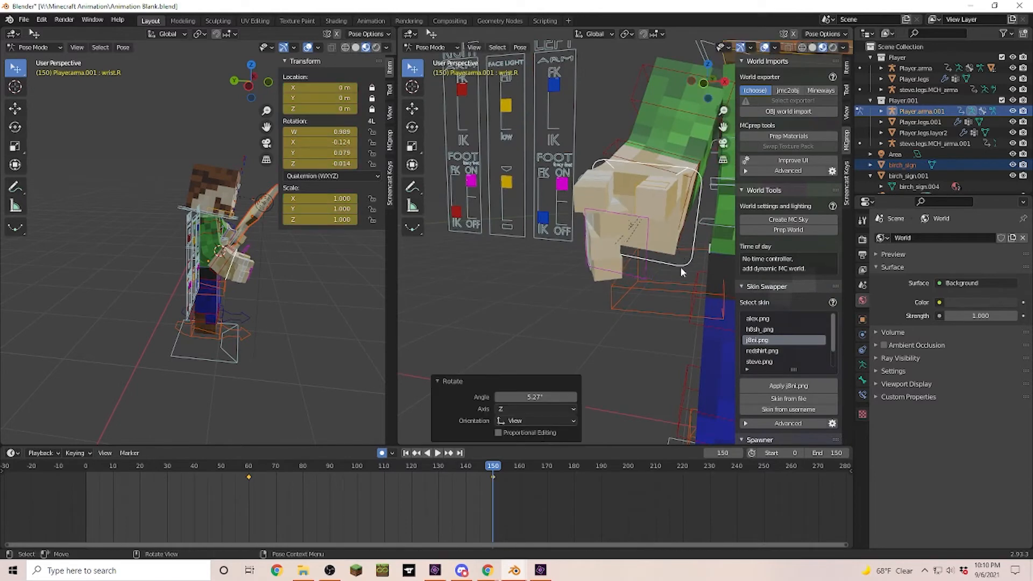
left_click(689, 267)
- Pose the right arm by rotating its lower part and turning the upper right arm bone 5.88° in the view plane
middle_click_drag(640, 237, 705, 251)
scroll(705, 251, "down", 3)
left_click(706, 249)
key("r")
left_click(711, 242)
left_click(717, 190)
left_click(709, 174)
key("r")
right_click(731, 312)
key("r")
left_click(716, 335)
- Move the eye control bone slightly up and towards the player's right at frame 150
middle_click_drag(694, 340, 614, 312)
scroll(620, 275, "up", 8)
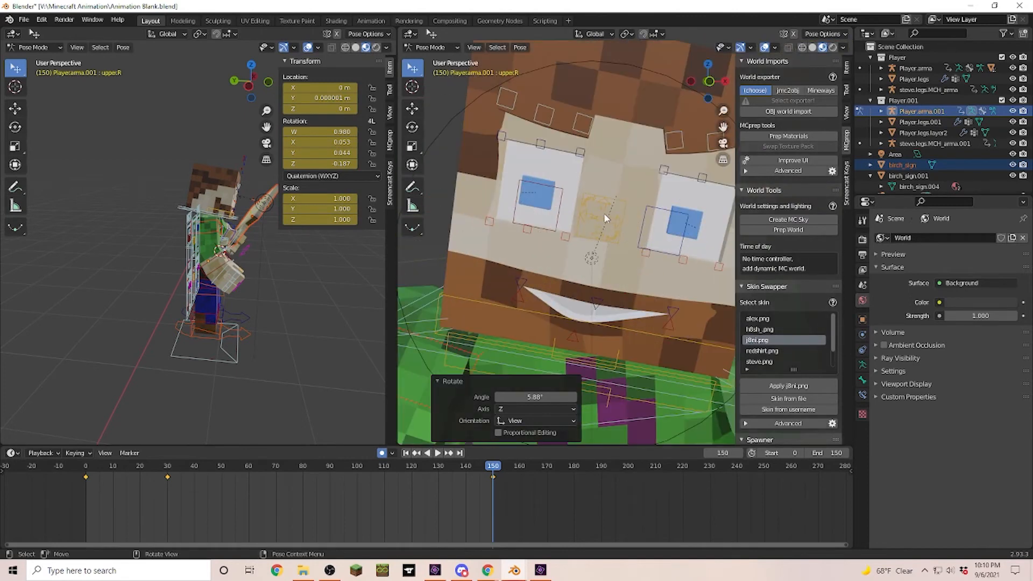
left_click(609, 219)
key("g")
left_click(596, 211)
- Lower the right and left eyebrow control bones slightly above the player's head
scroll(597, 199, "down", 4)
left_click(608, 92)
key("g")
left_click(610, 97)
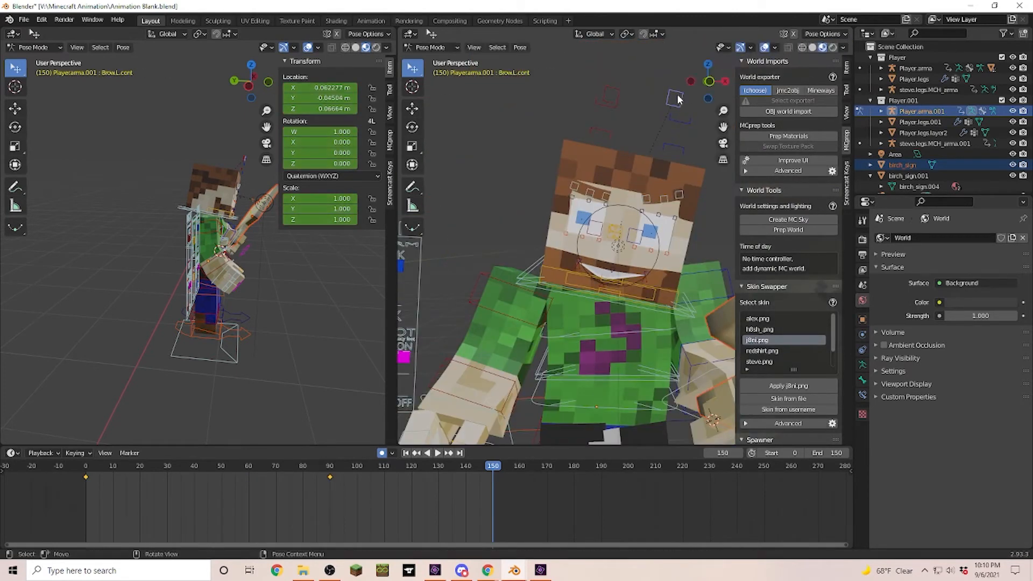
- Adjust the mouth by moving the middle bone of the lower lip slightly at frame 150
scroll(589, 305, "up", 2)
left_click(589, 305)
scroll(587, 371, "up", 5)
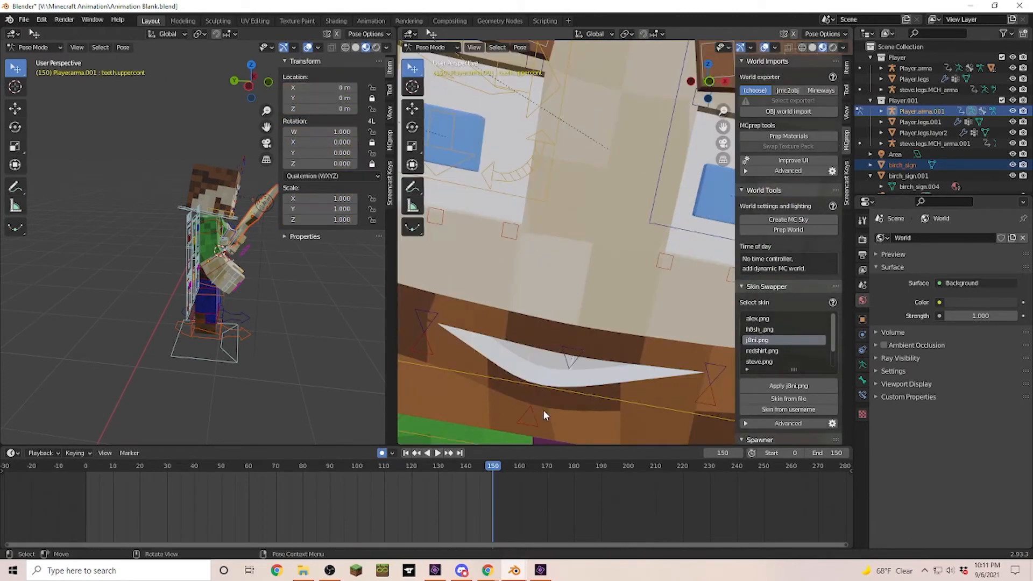
left_click(530, 414)
scroll(530, 415, "down", 7)
key("g")
left_click(531, 412)
- Lower the middle upper-lip bone about 0.02 m and move the right mouth corner bone about 0.009 m along X and -0.009 m along Z
left_click(616, 273)
key("g")
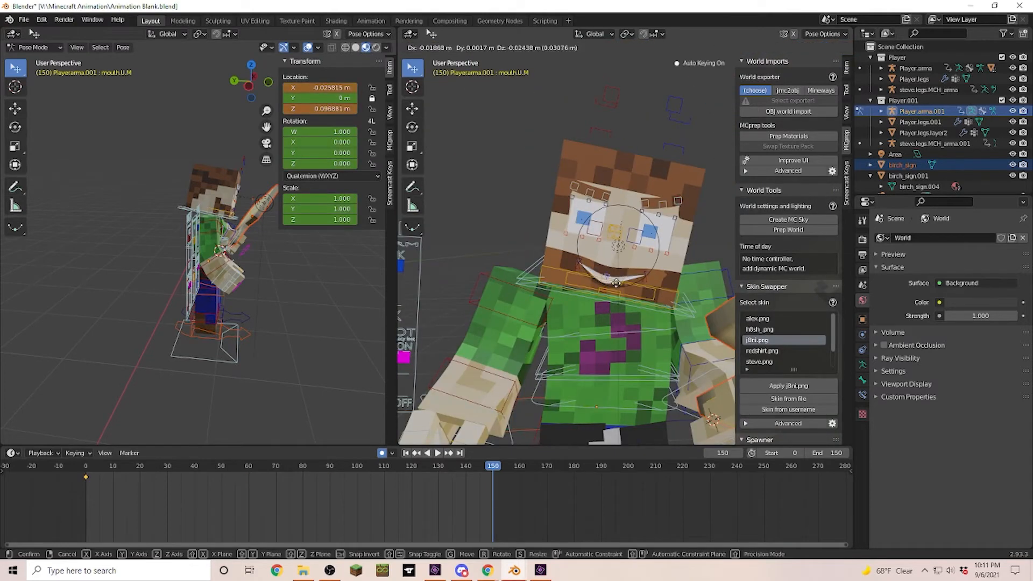
left_click(615, 280)
left_click(591, 271)
key("g")
left_click(594, 274)
- At frame 100, insert a Location, Rotation & Scale keyframe on the outer, middle and inner bones of the right upper eyelid
scroll(608, 311, "down", 2)
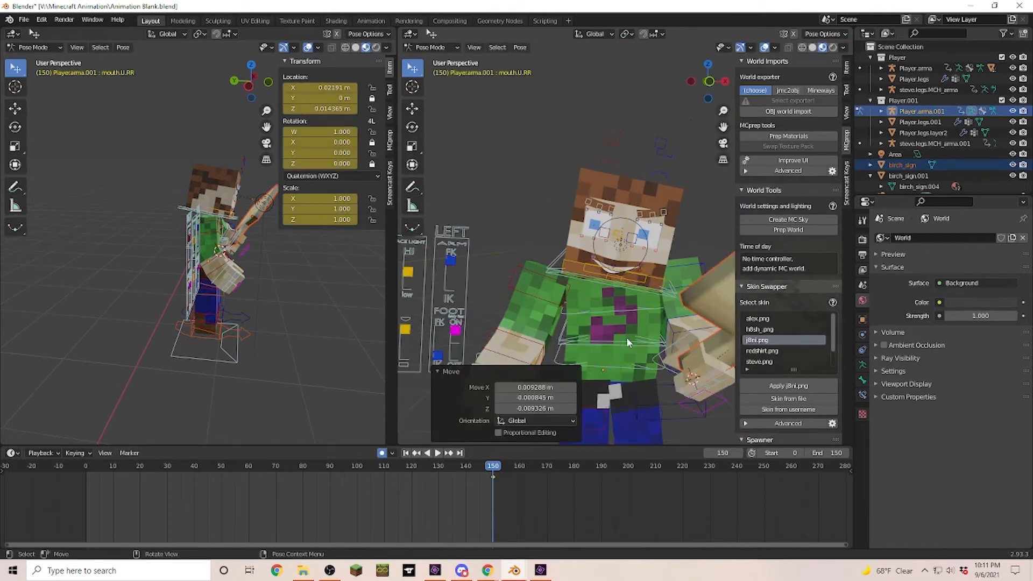
scroll(608, 312, "down", 4)
middle_click_drag(671, 383, 640, 413)
scroll(639, 321, "up", 5)
left_click(637, 270)
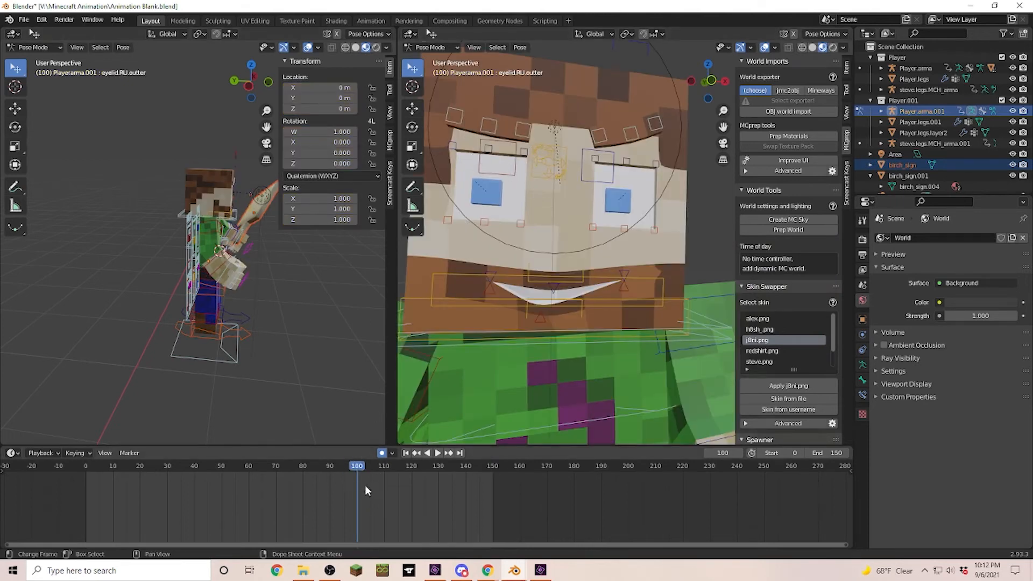
left_click(491, 153, "shift")
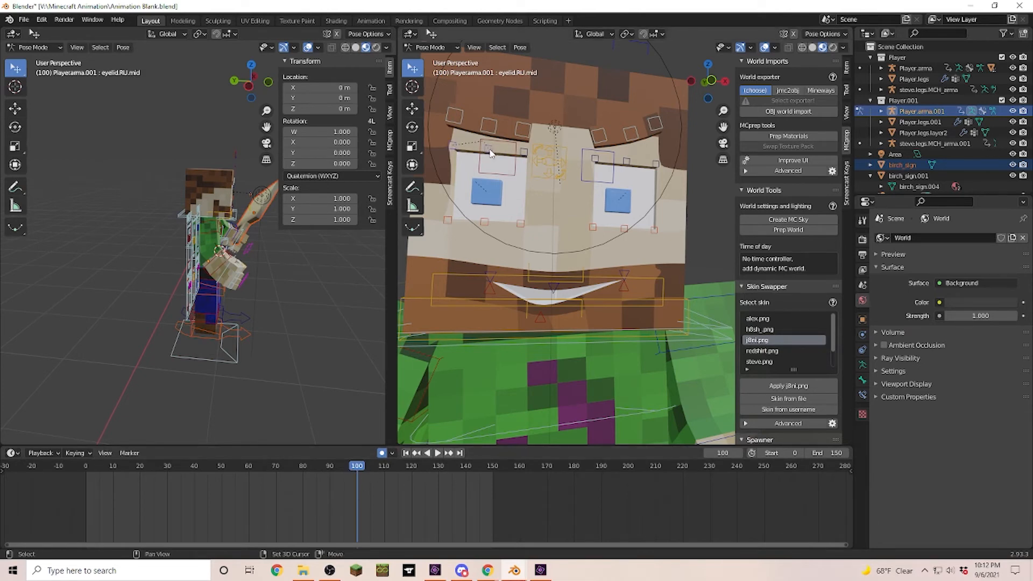
left_click(524, 154, "shift")
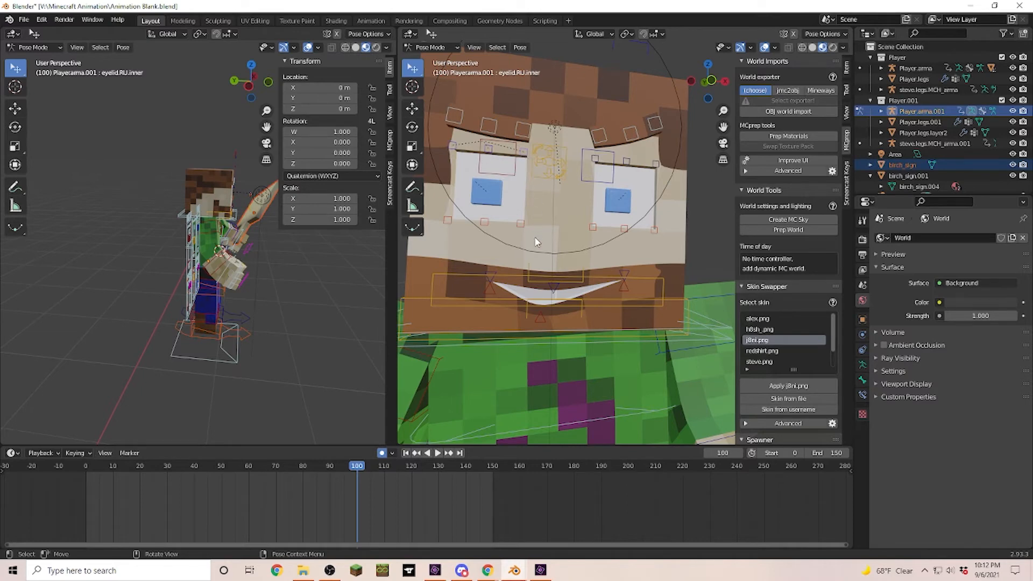
key("i")
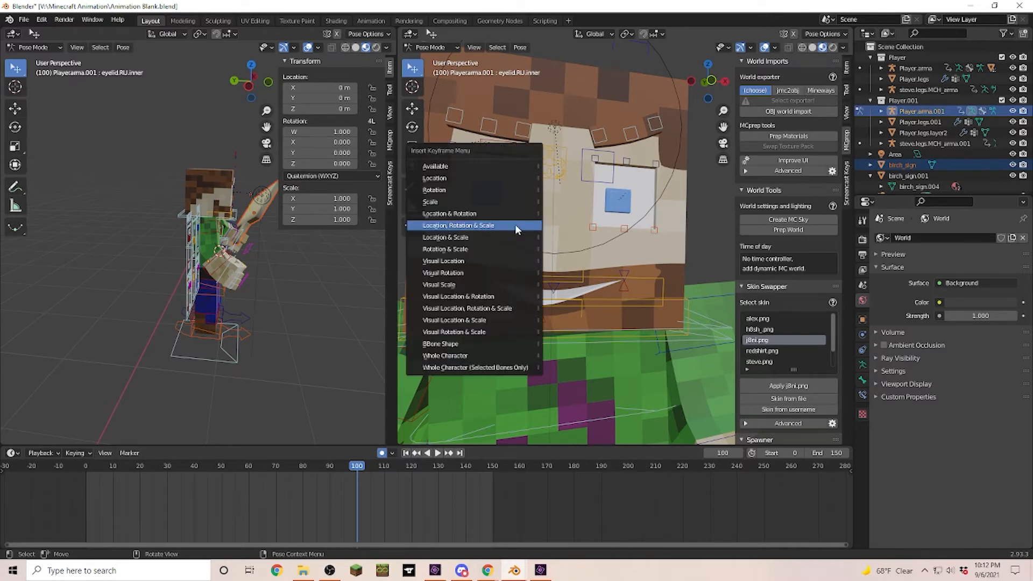
left_click(471, 226)
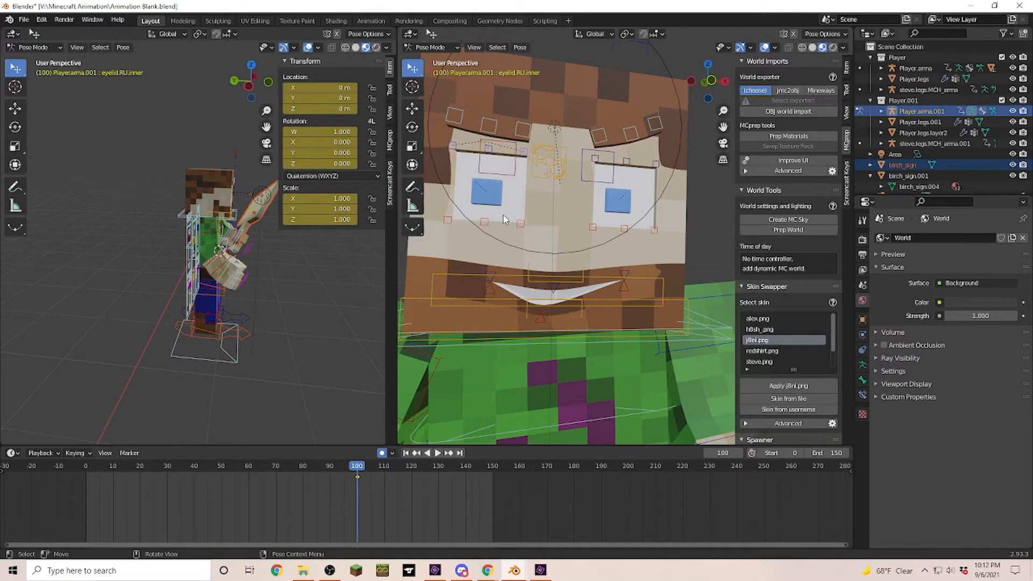
- Insert a Location, Rotation & Scale keyframe on the inner, middle and outer bones of the left upper eyelid at frame 100
left_click(594, 160)
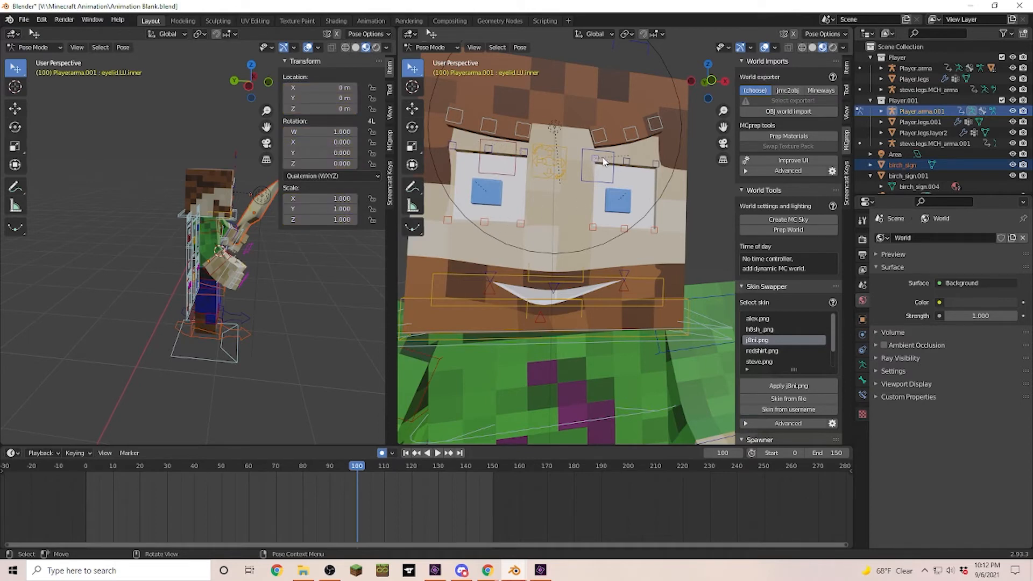
left_click(632, 165)
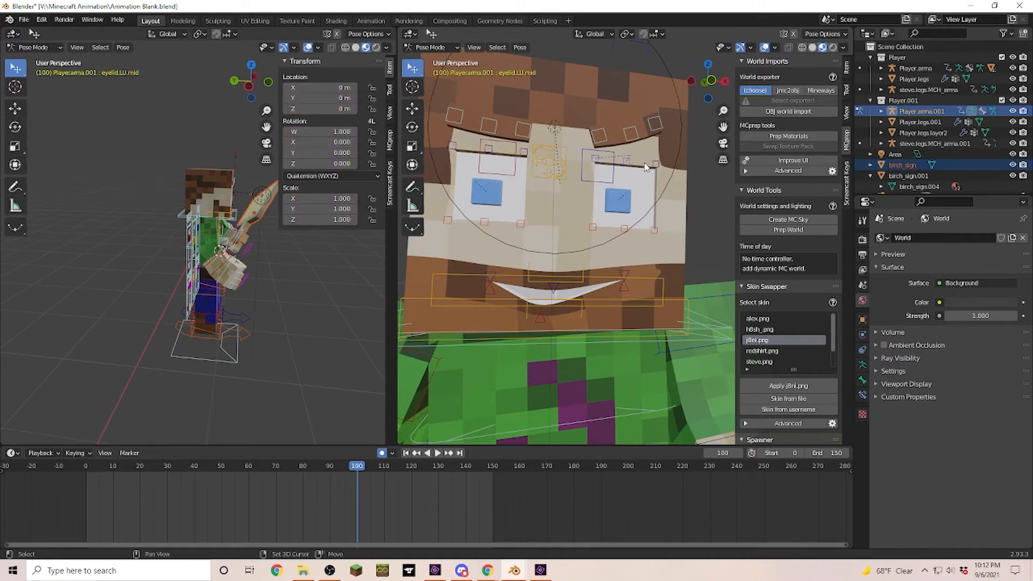
left_click(655, 163)
key("i")
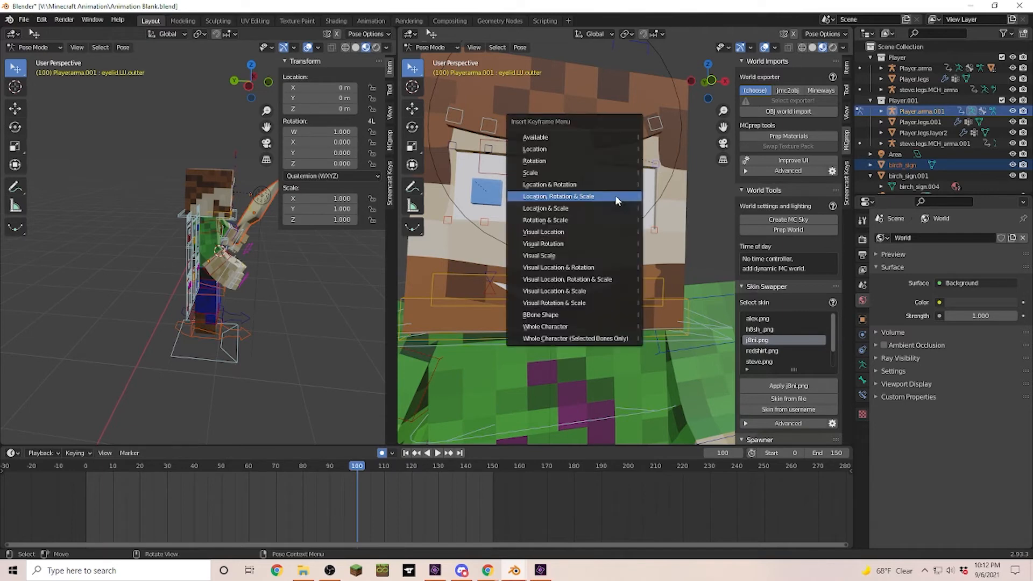
left_click(585, 198)
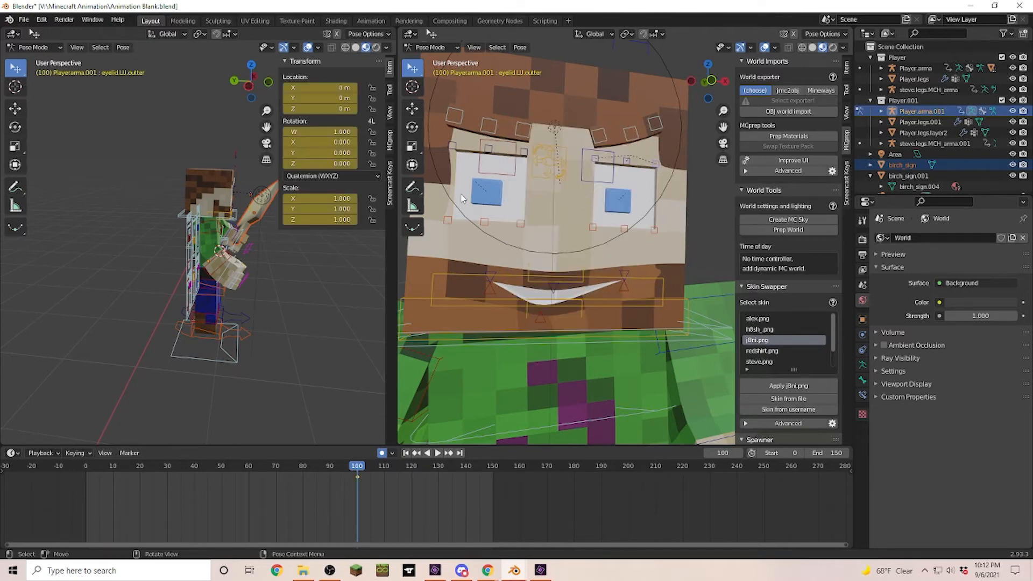
- At frame 110, close the left eye by moving its three upper eyelid bones down about 0.11 m
left_click(385, 467)
key("space")
key("Escape")
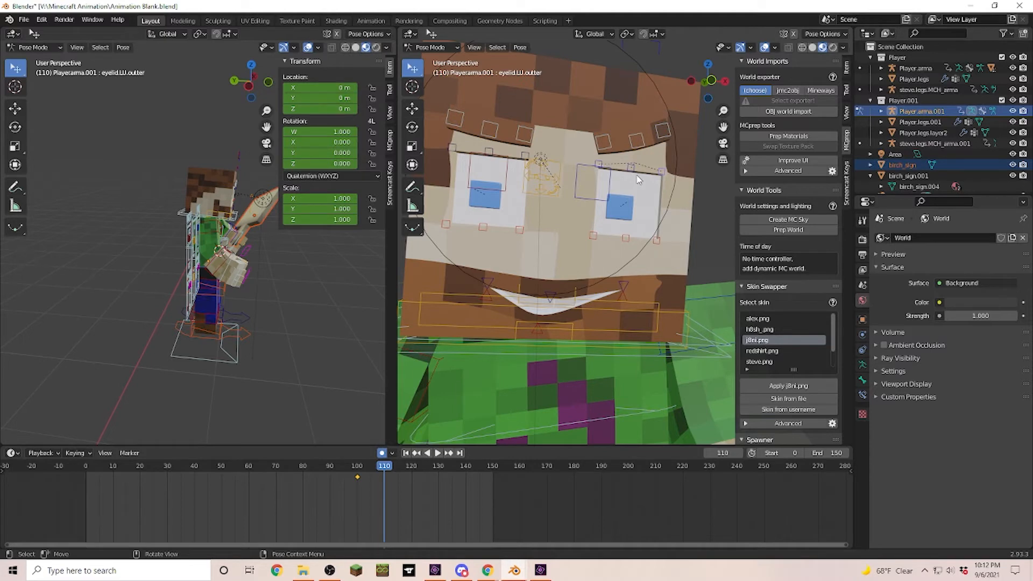
key("g")
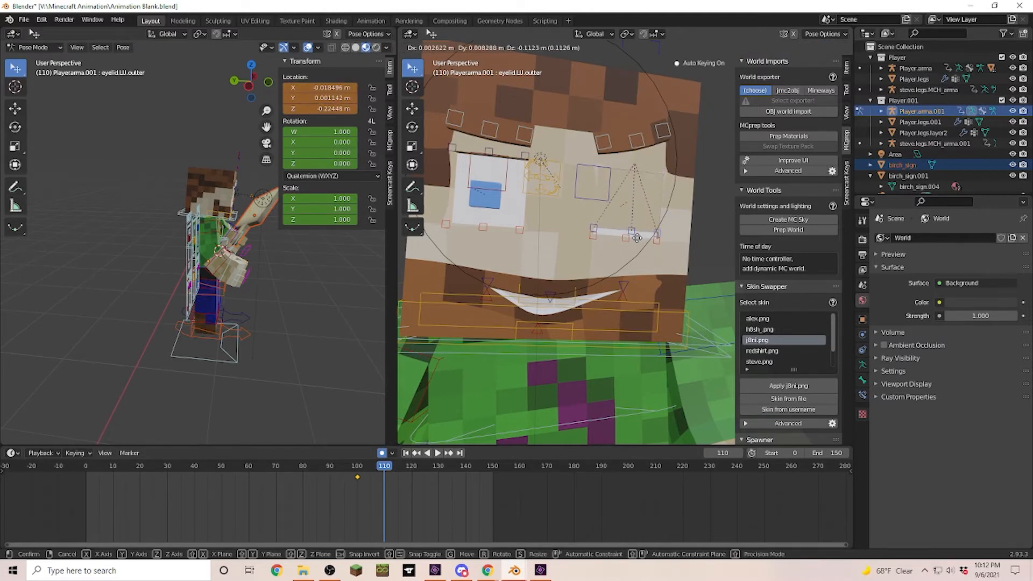
left_click(637, 238)
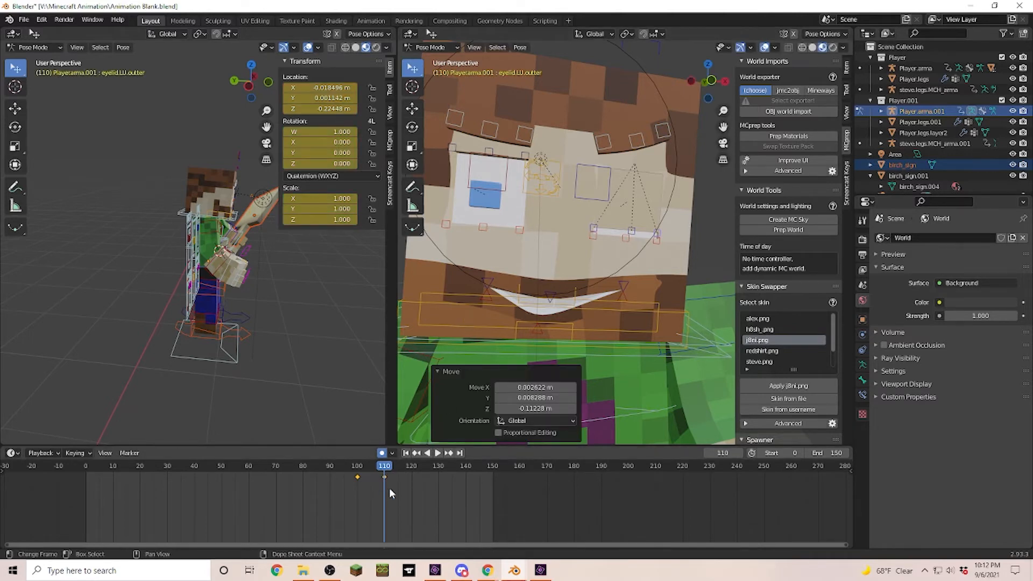
- Close the right eye at frame 110 by moving its outer, middle and inner upper eyelid bones down about 0.11 m
left_click(452, 152)
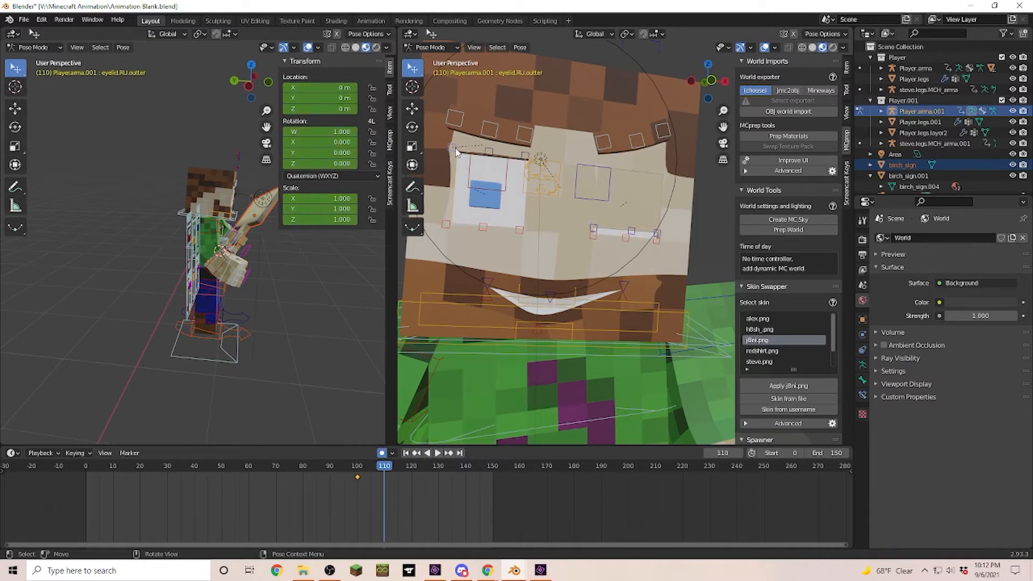
left_click(492, 156, "shift")
left_click(489, 155)
left_click(453, 150)
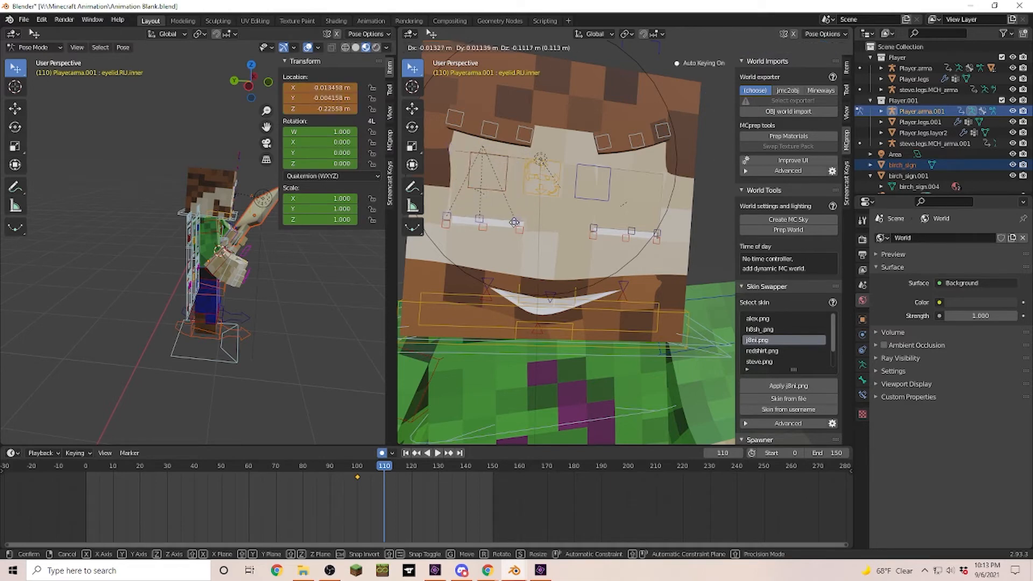
left_click(512, 219)
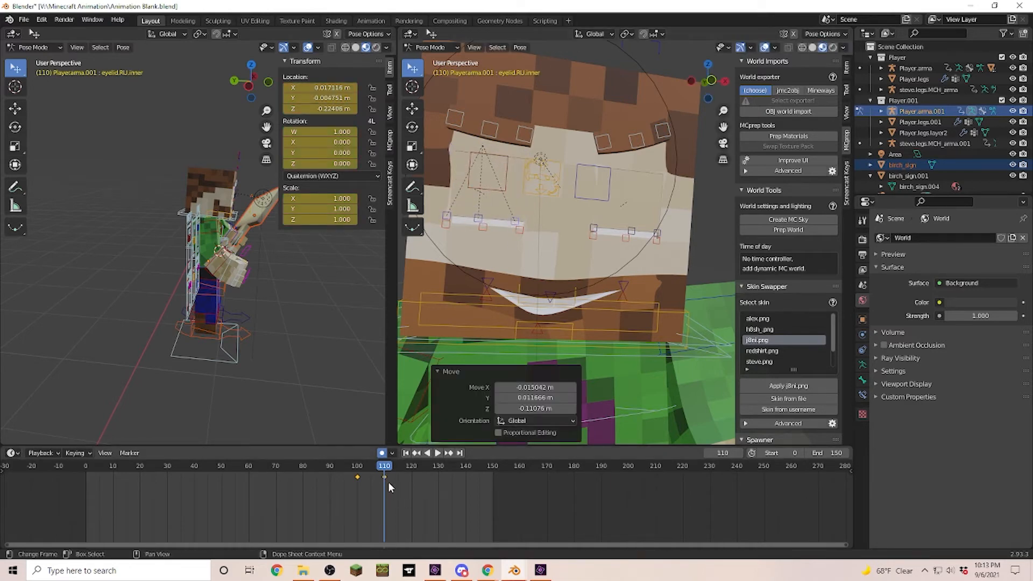
- At frame 120, reopen the right eye by raising its upper eyelid bones about 0.10 m
left_click(413, 468)
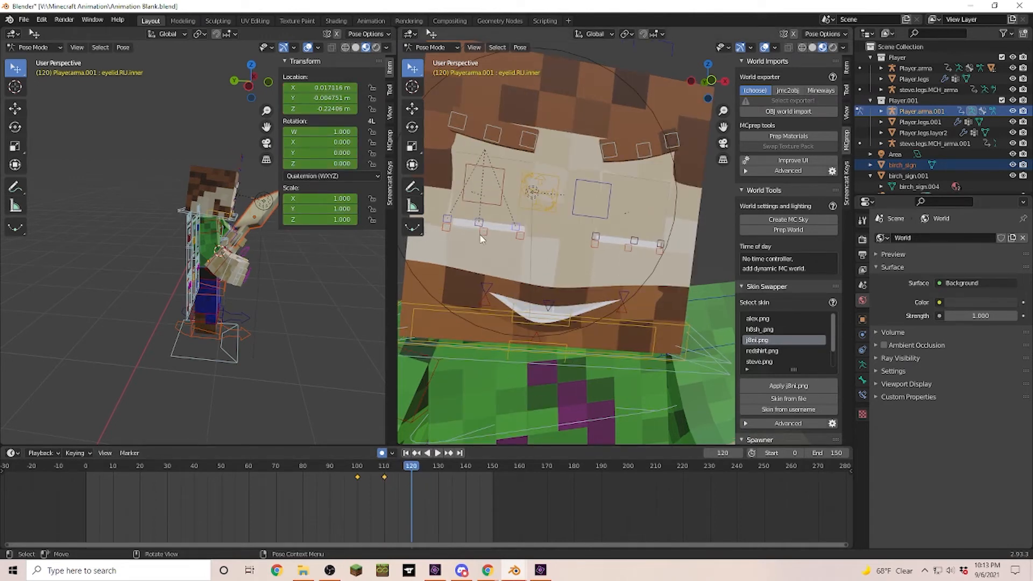
key("g")
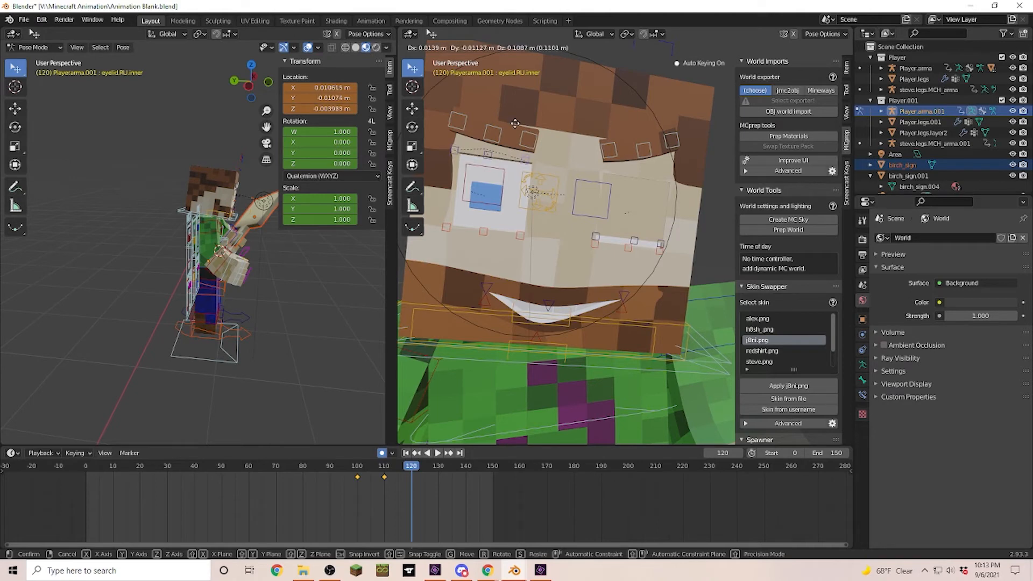
left_click(518, 124)
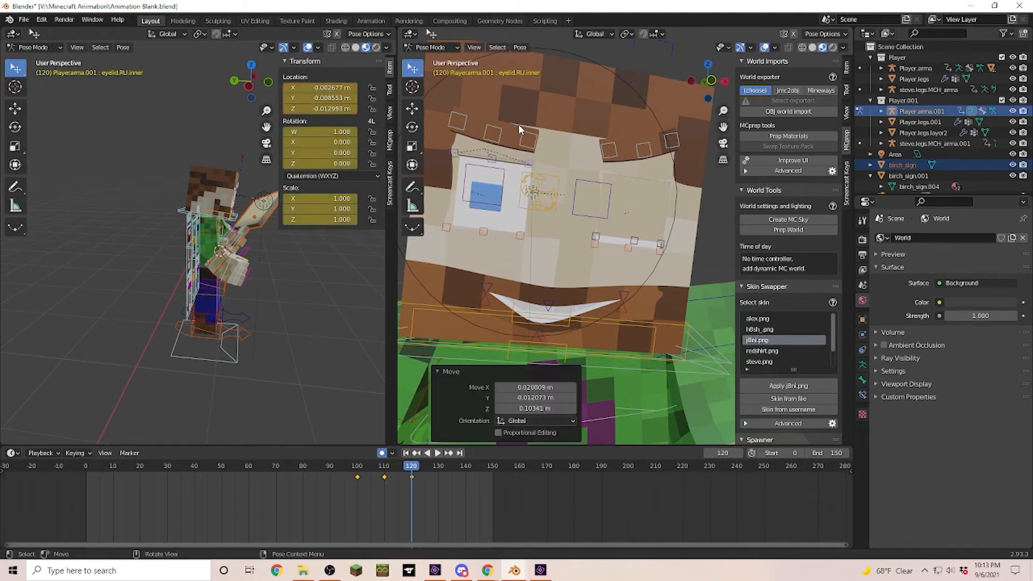
- Reopen the left eye at frame 120 by raising its inner, middle and outer upper eyelid bones about 0.10 m
left_click(598, 236)
left_click(632, 238, "shift")
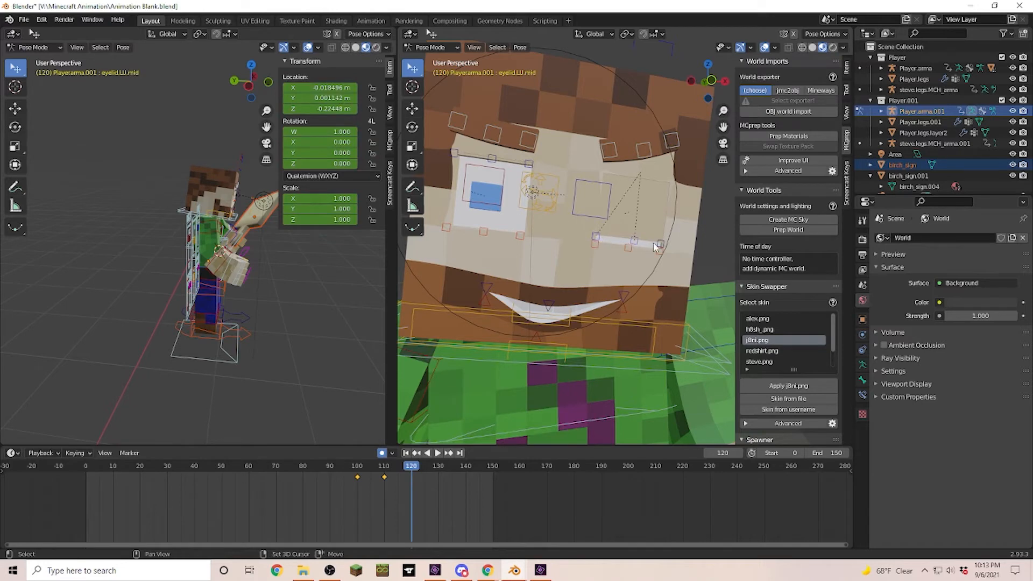
left_click(661, 245, "shift")
key("g")
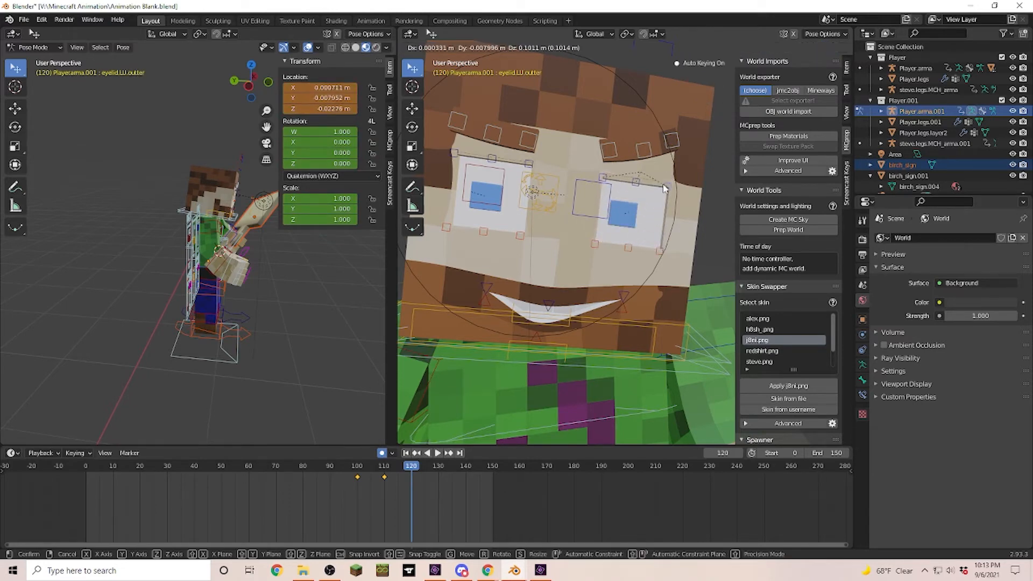
left_click(666, 188)
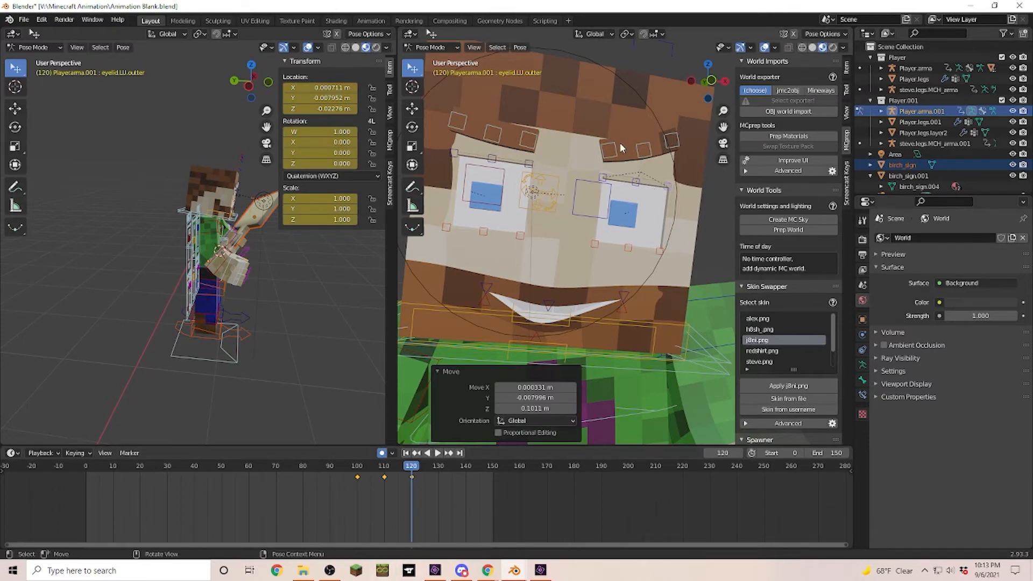
- Play the animation with the whole player in view to review the waving and the blink
scroll(605, 305, "down", 8)
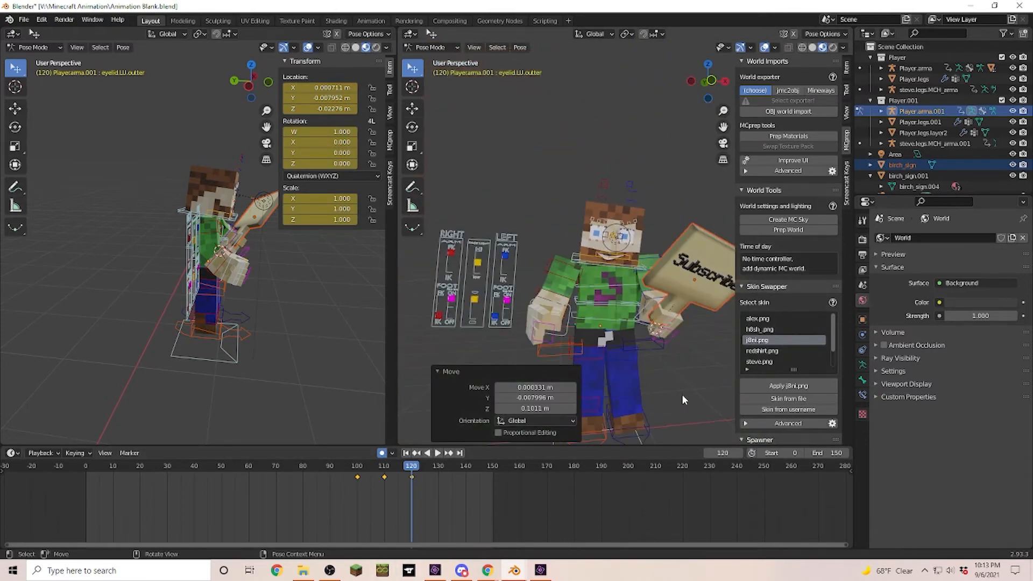
scroll(678, 391, "down", 4)
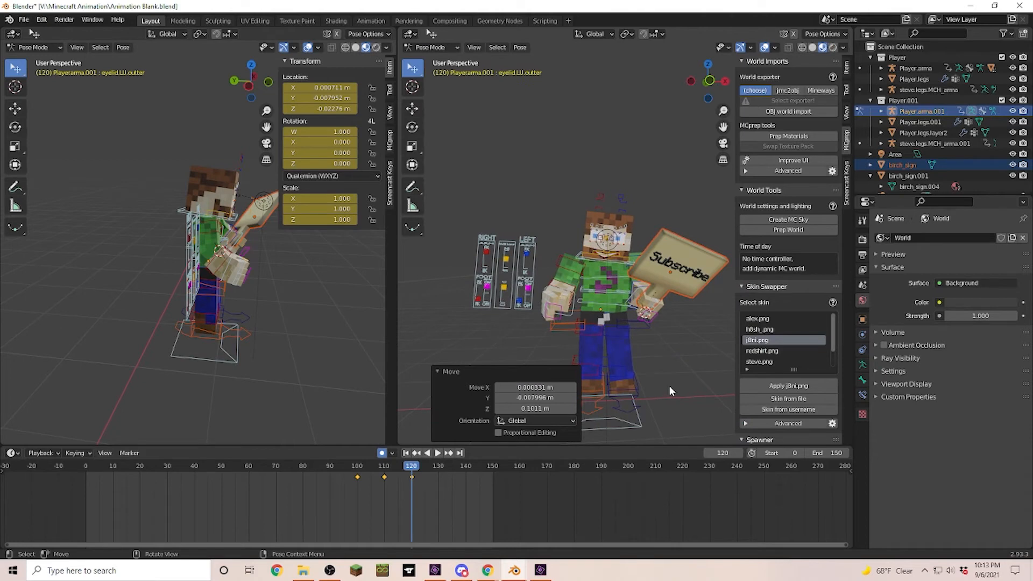
key("space")
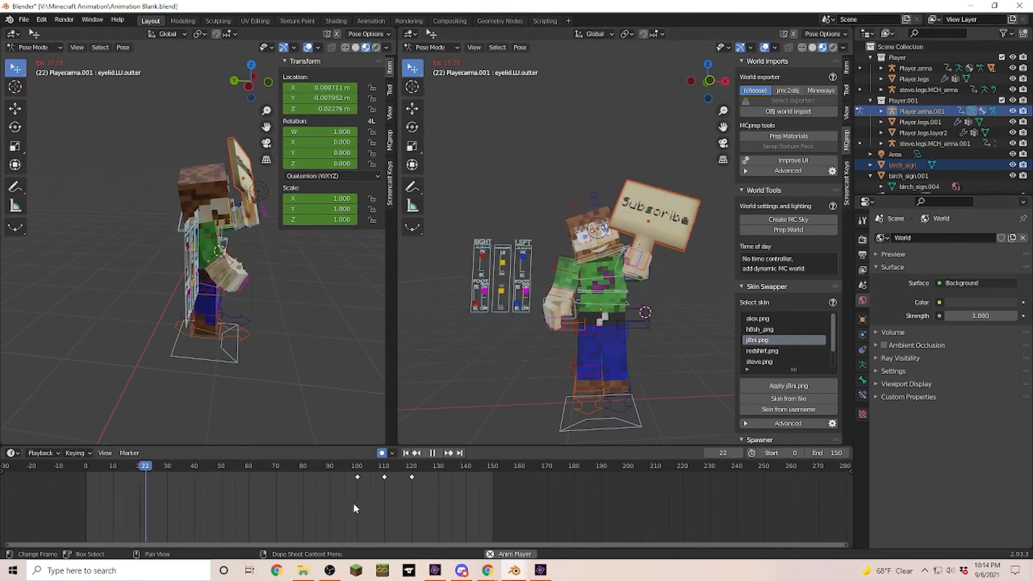
key("space")
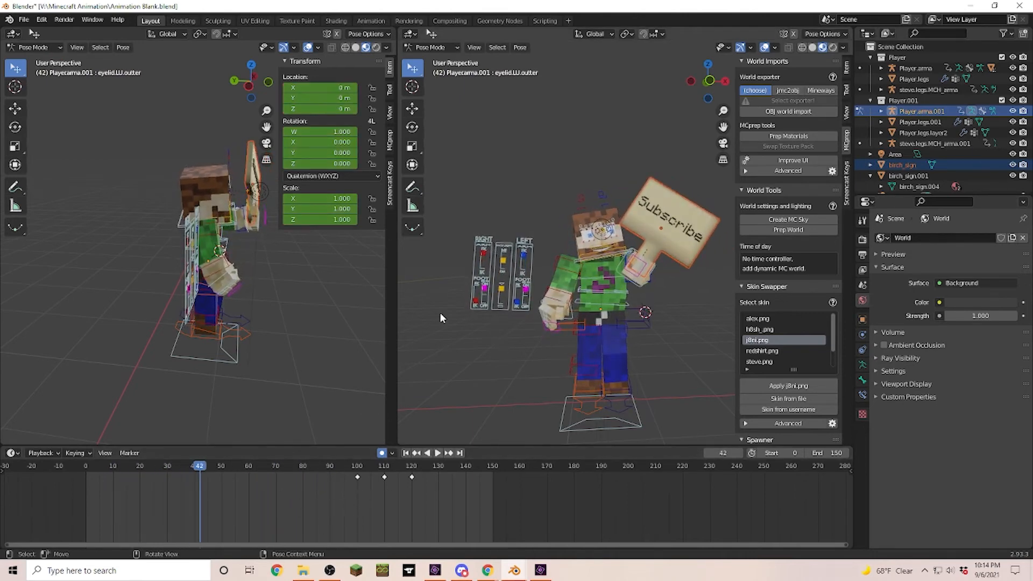
- Select the right upper arm bone and move the playhead to frame 30
scroll(566, 302, "up", 2)
left_click(558, 272)
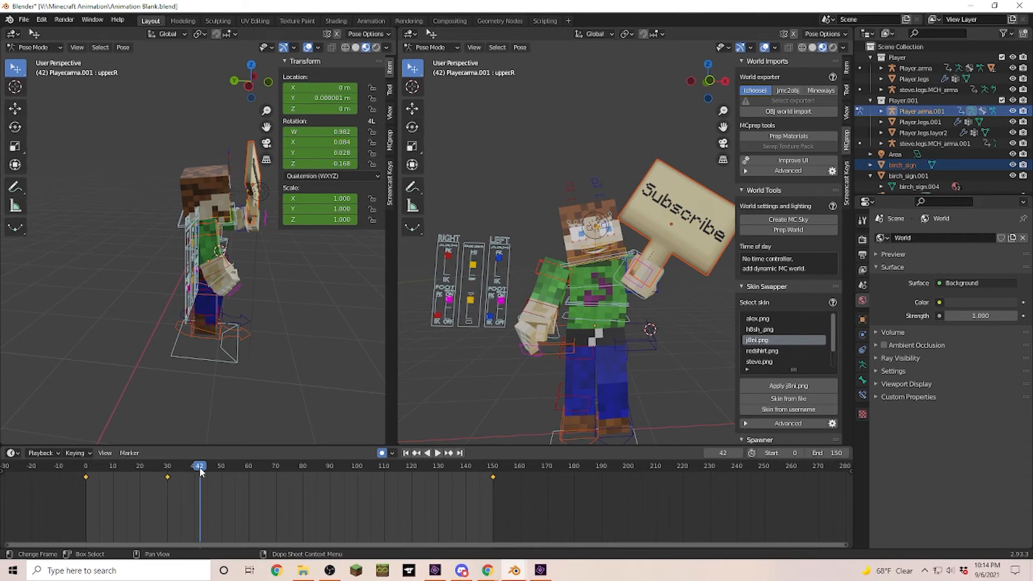
left_click_drag(196, 468, 168, 465)
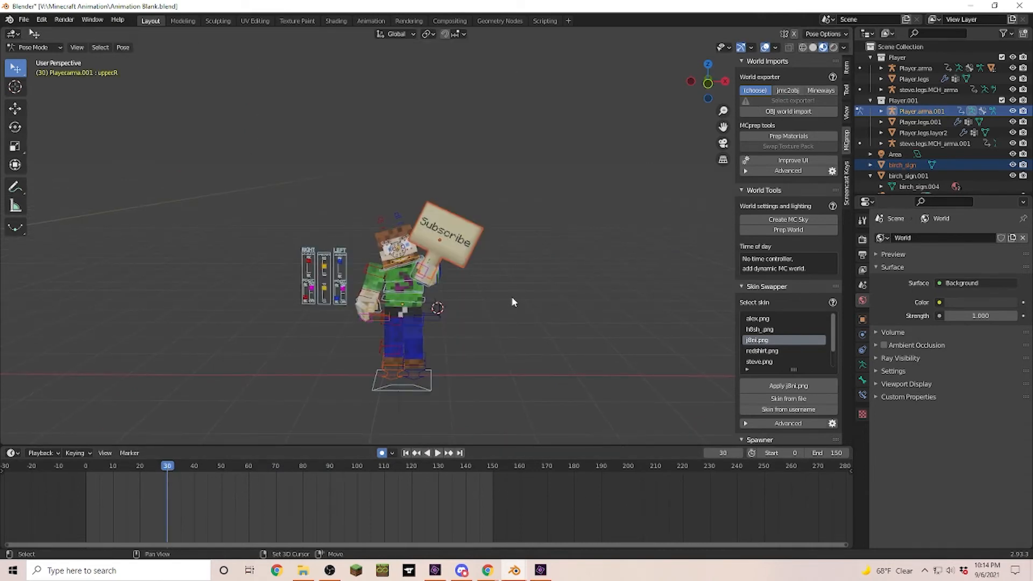
- Add an area light, move it about -1.55 m along Y in front of the player, and raise it about 3.68 m
middle_click_drag(511, 296, 580, 295)
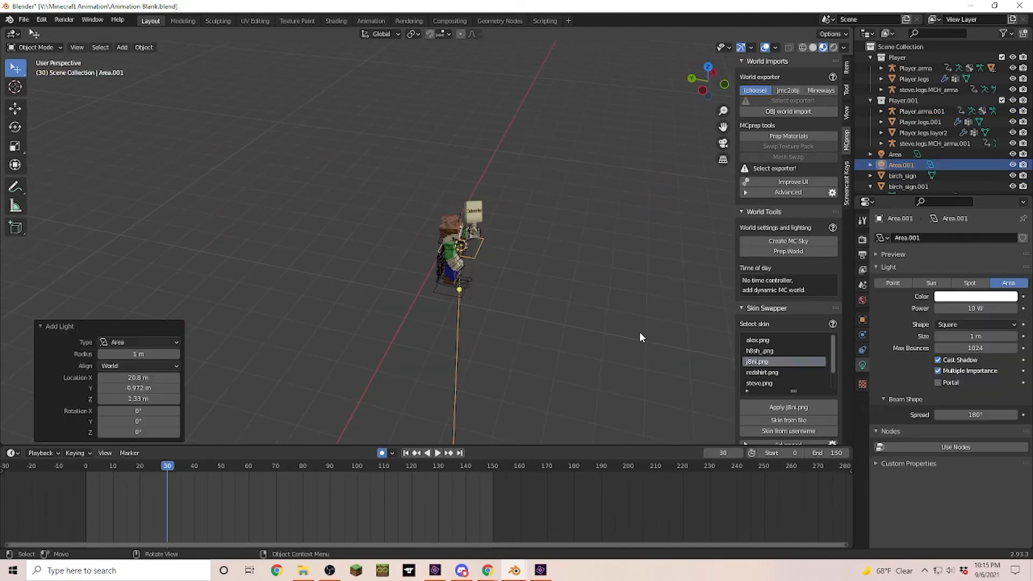
key("g")
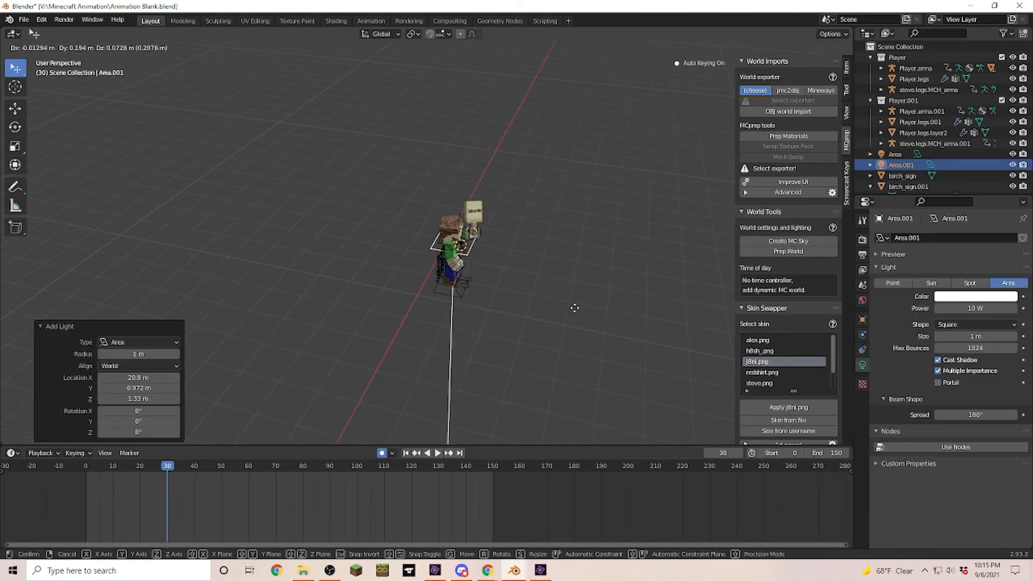
left_click(630, 351)
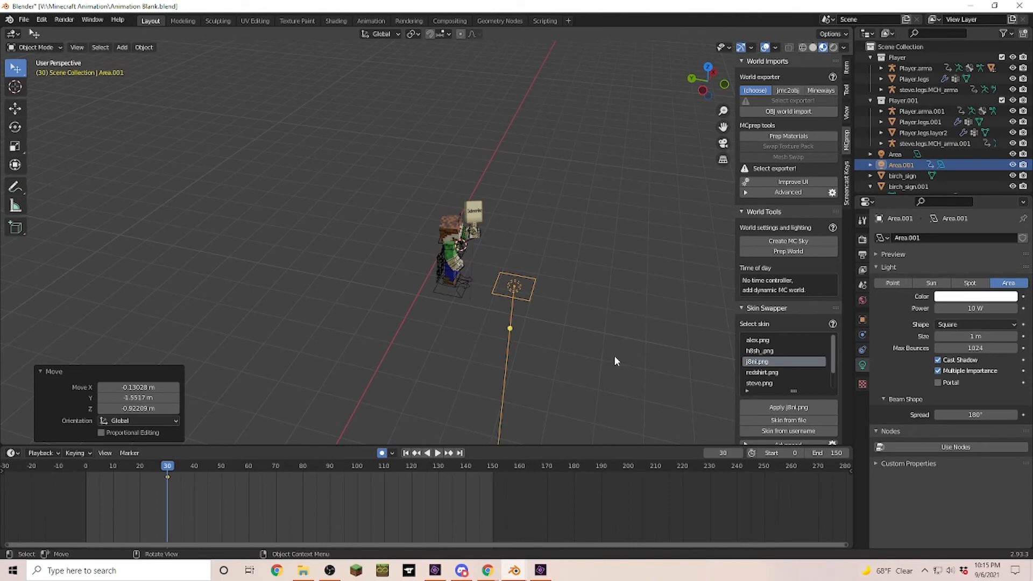
key("g")
key("z")
left_click(640, 237)
- Rotate the new area light about the X axis towards the player and scale it up by about 13.9
key("r")
key("x")
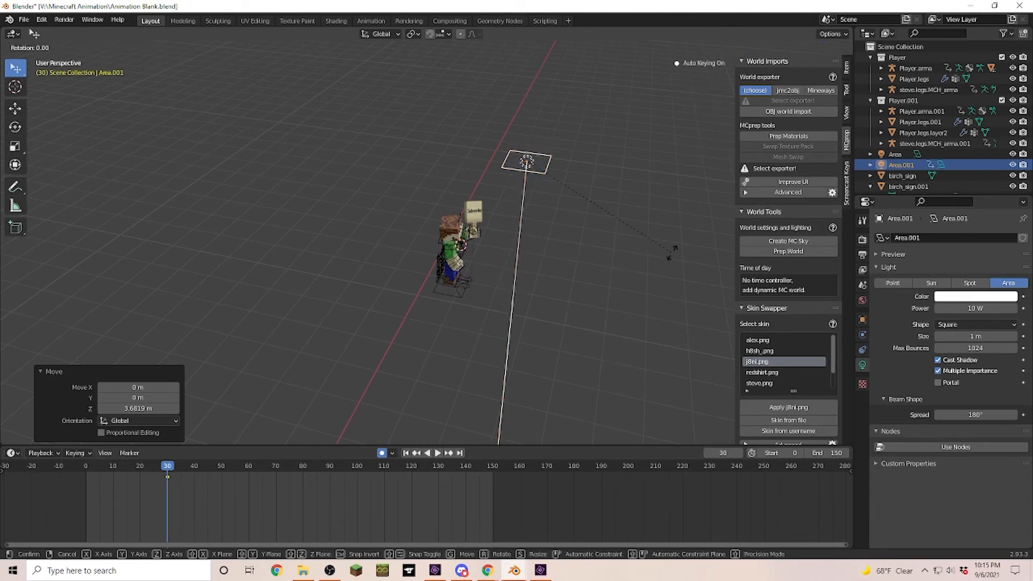
left_click(582, 297)
key("s")
left_click(16, 194)
middle_click_drag(599, 308, 506, 269)
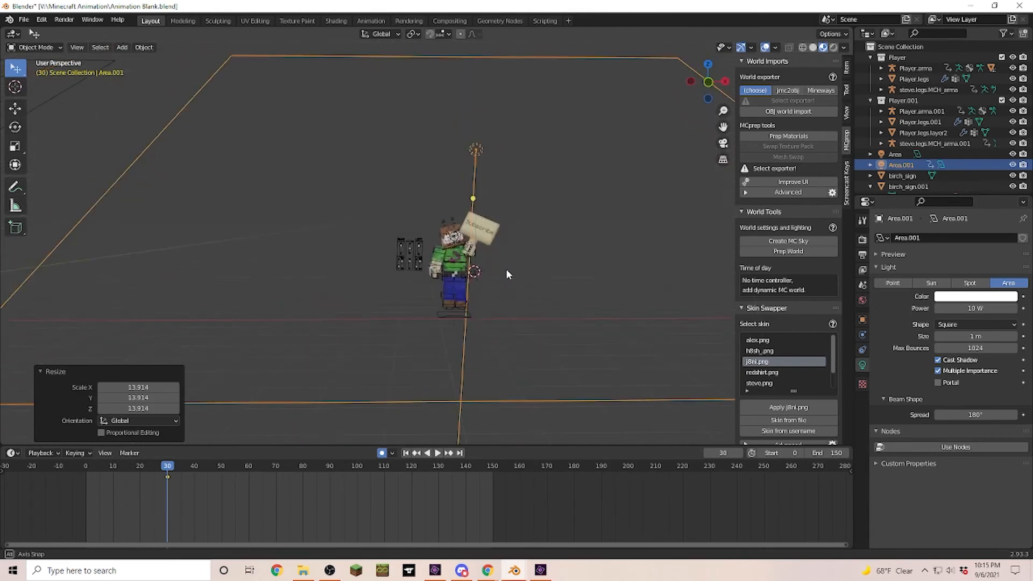
- Set the new area light's power to 300 W
scroll(516, 279, "up", 3)
left_click(543, 293)
middle_click_drag(613, 296, 604, 301)
left_click(979, 309)
type("300")
key("Return")
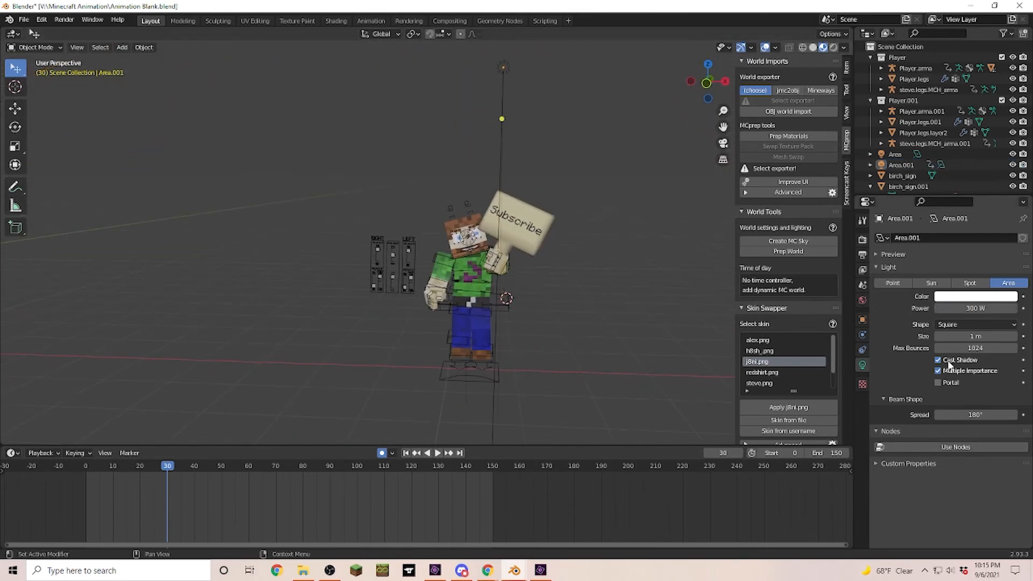
- Switch the viewport to rendered shading, inspect the lit player, and view the scene through the camera
left_click(833, 47)
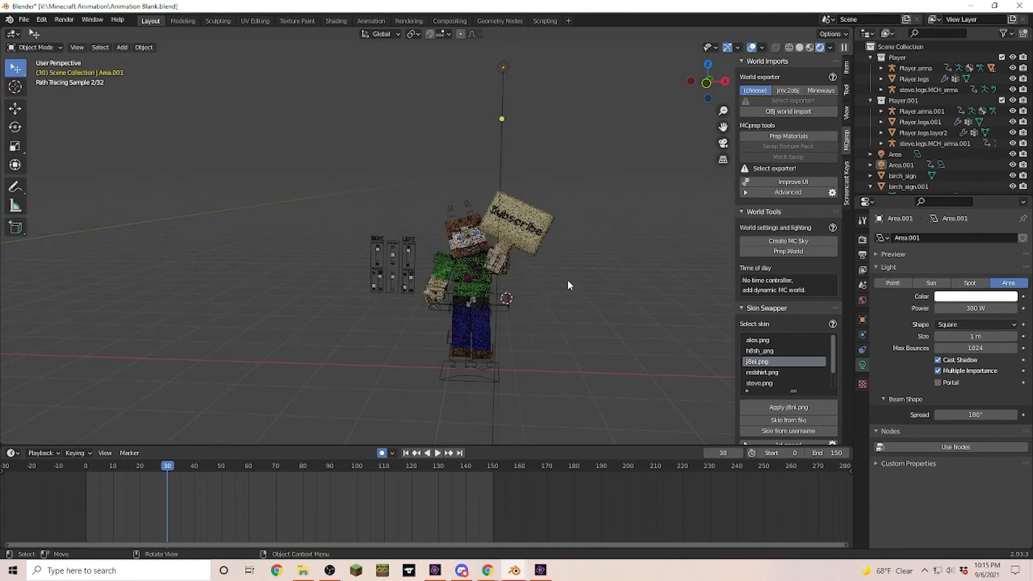
scroll(572, 331, "up", 1)
mouse_move(565, 354)
middle_mouse_down()
mouse_move(606, 318)
mouse_move(591, 340)
middle_mouse_up()
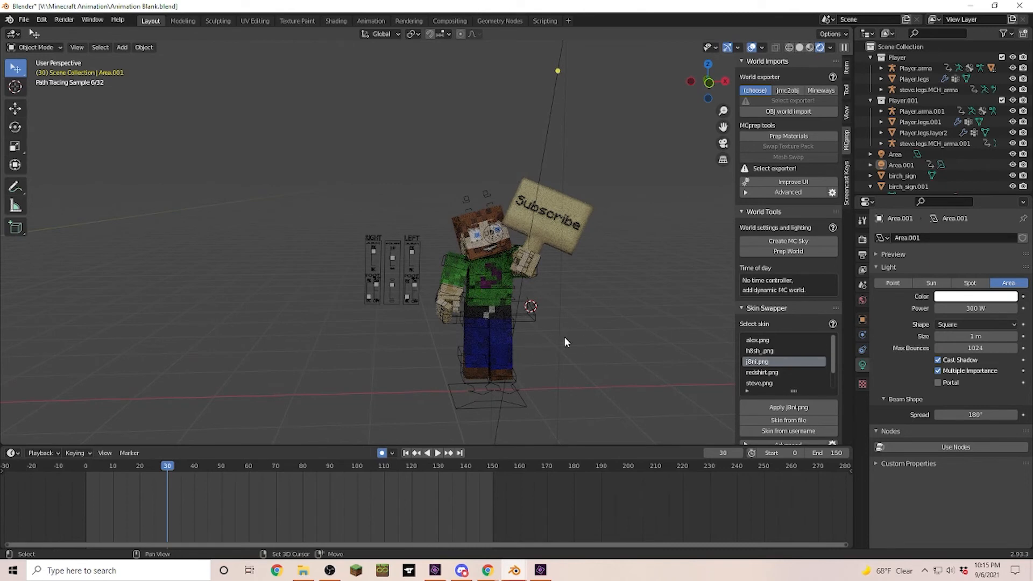
scroll(585, 343, "up", 2)
mouse_move(601, 331)
middle_mouse_down()
mouse_move(592, 321)
mouse_move(618, 308)
middle_mouse_up()
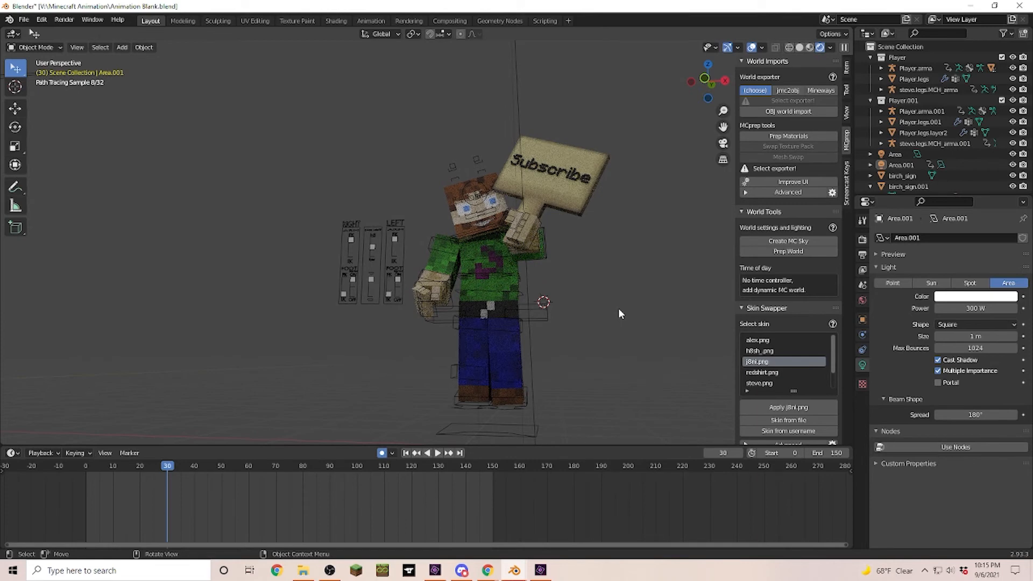
key("KP_0")
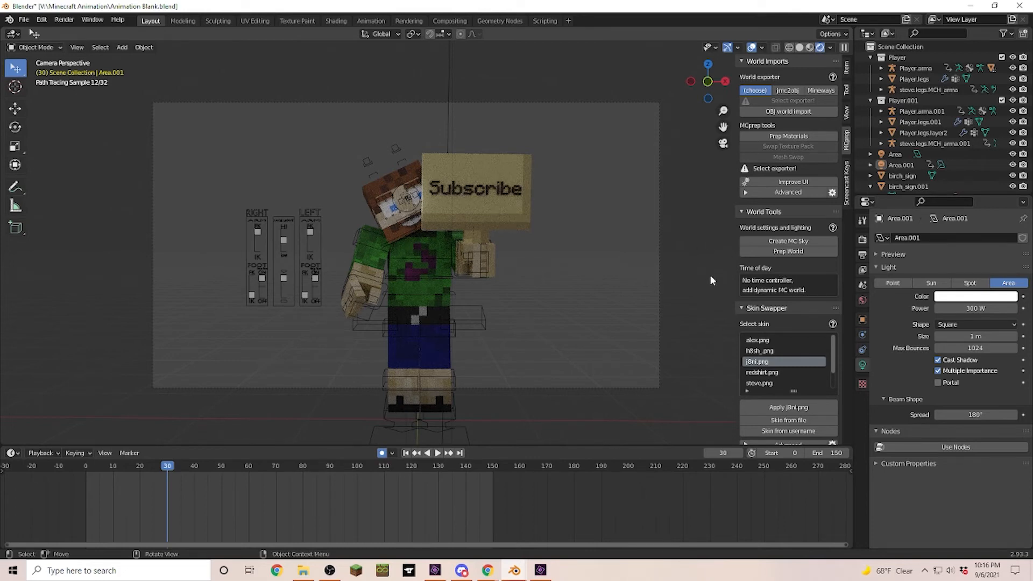
- Change the render output's file format to PNG
left_click(862, 254)
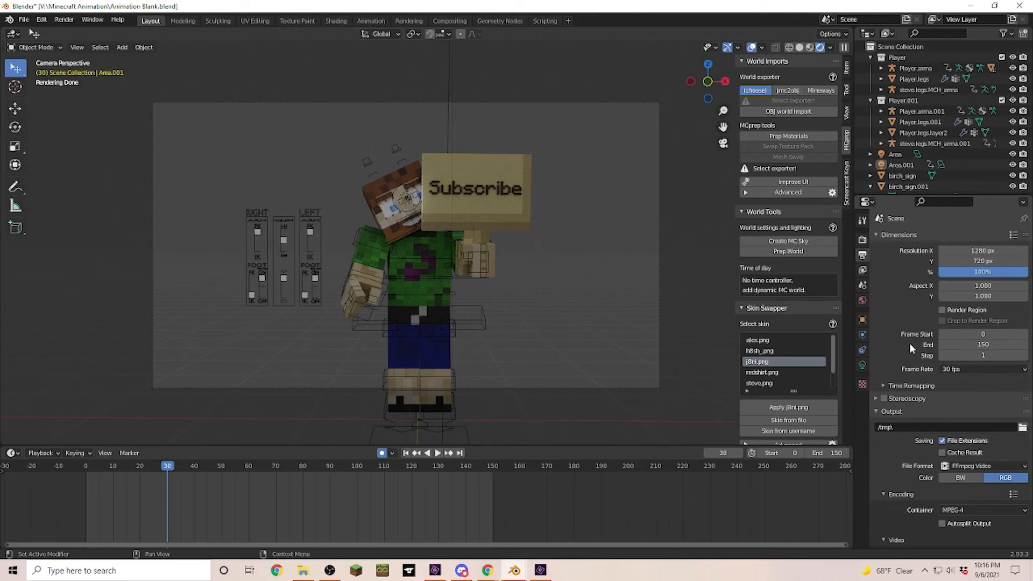
scroll(902, 311, "down", 1)
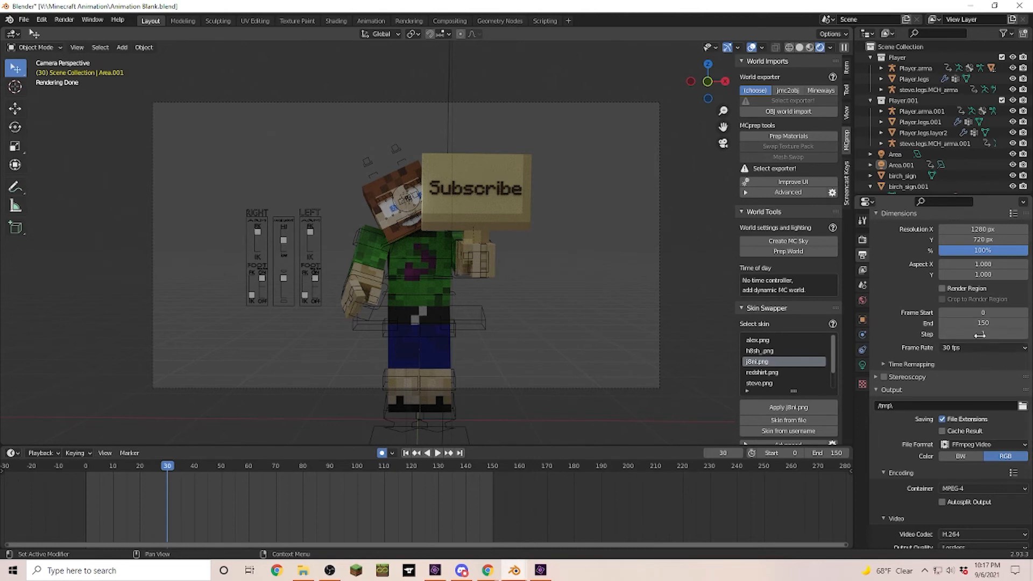
scroll(965, 348, "down", 3)
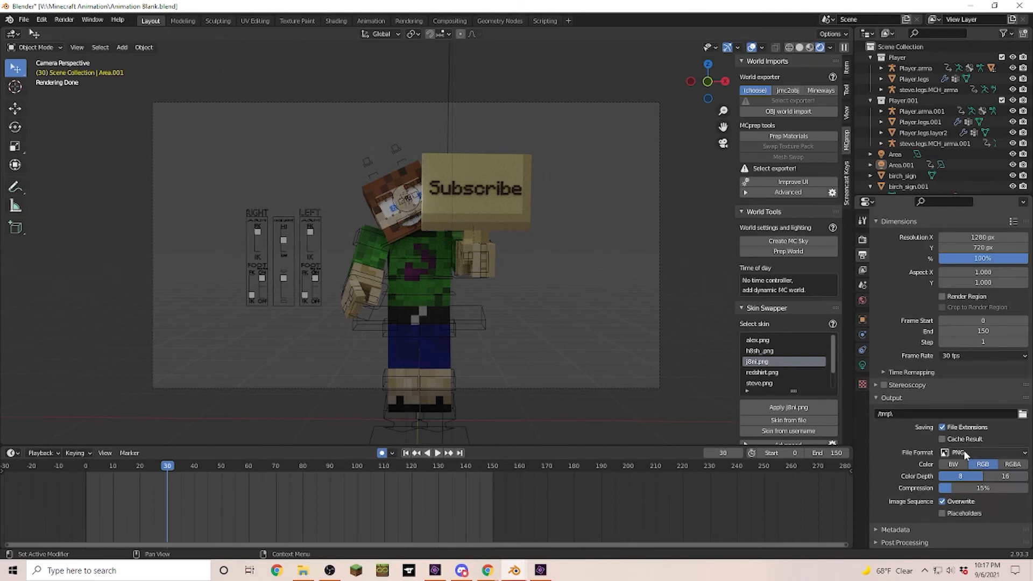
left_click(963, 451)
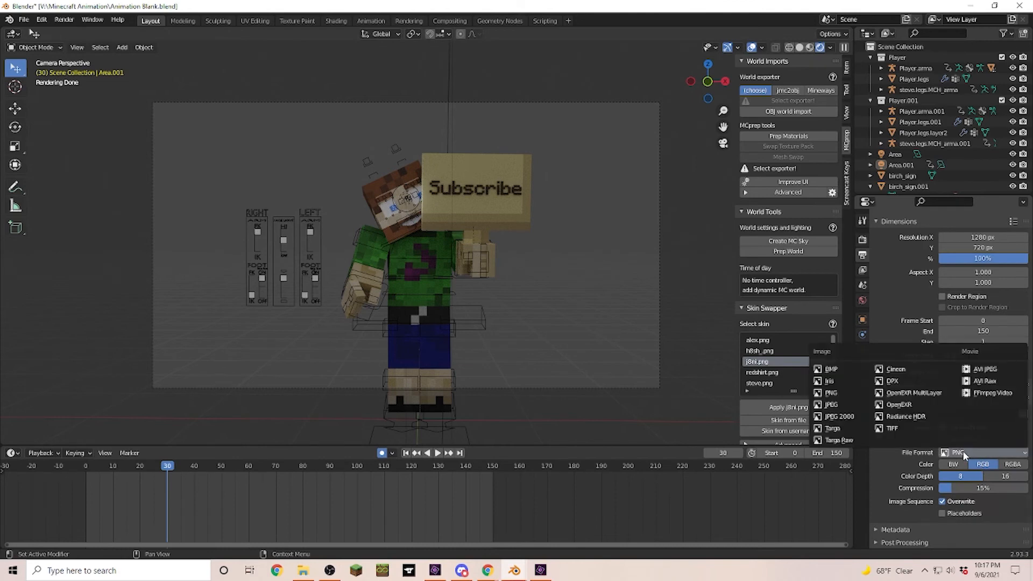
left_click(964, 452)
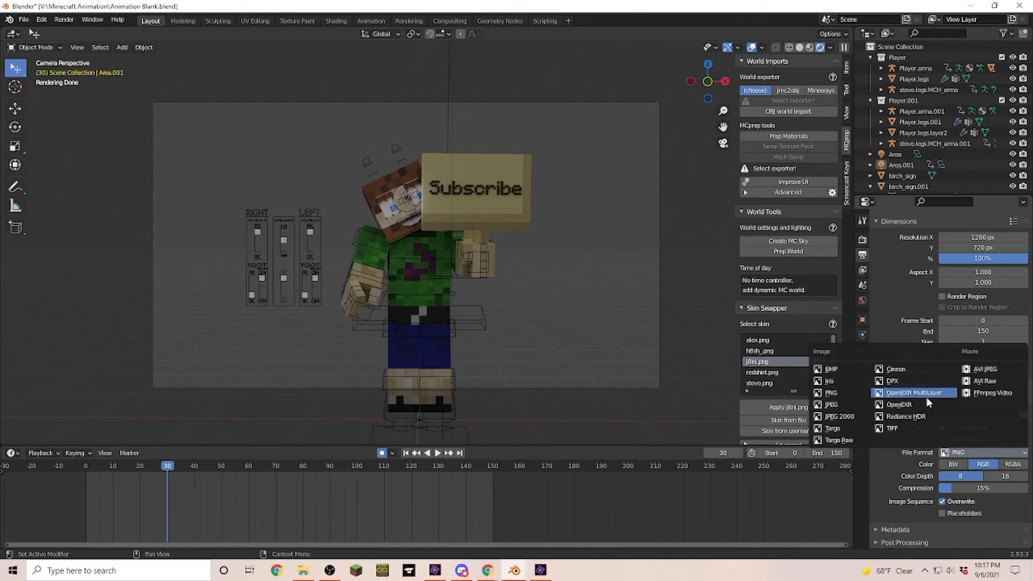
left_click(830, 398)
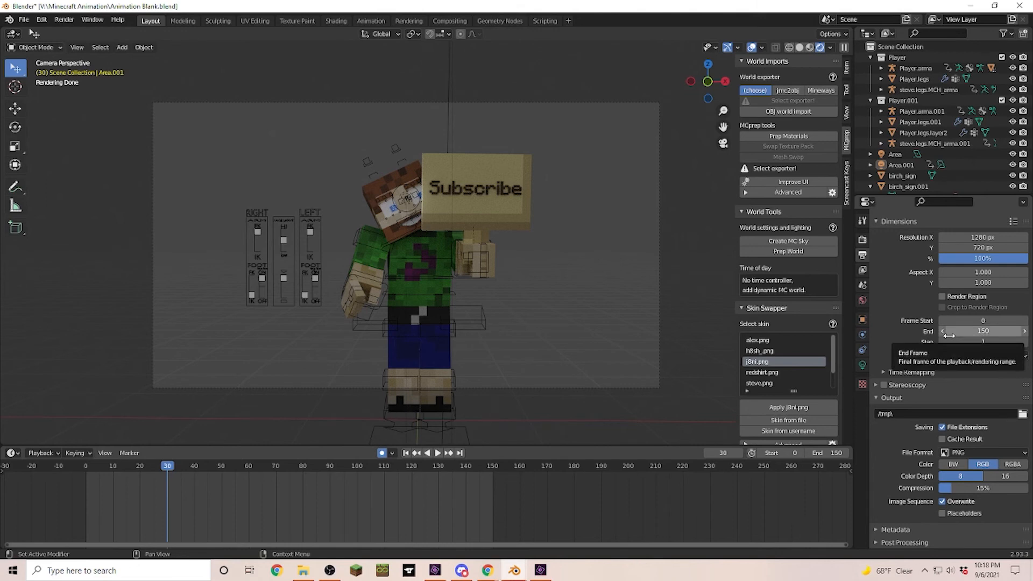
- Set the render output's file format to FFmpeg Video with MPEG-4 as the encoding container
left_click(970, 452)
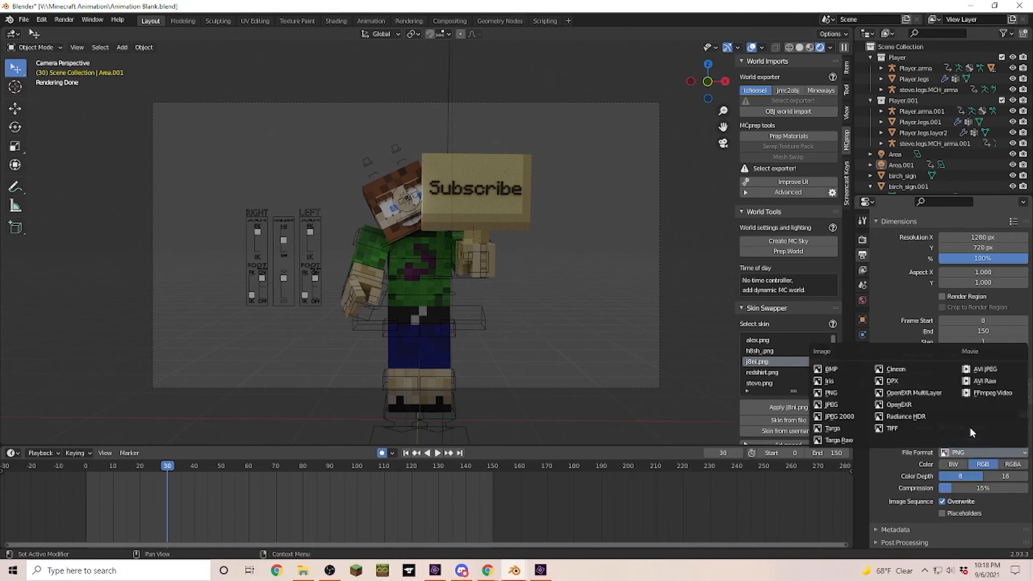
left_click(988, 396)
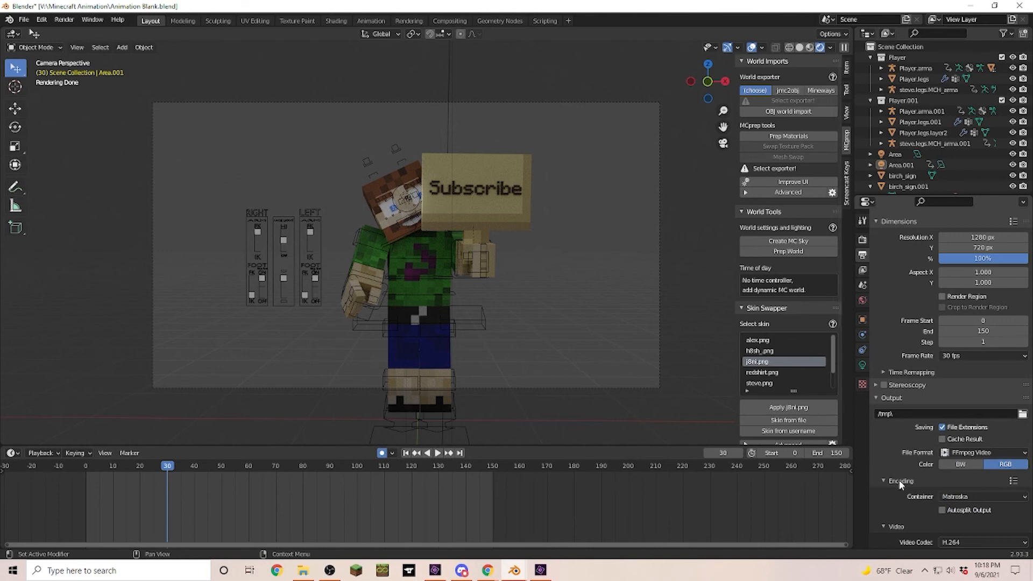
scroll(894, 483, "down", 1)
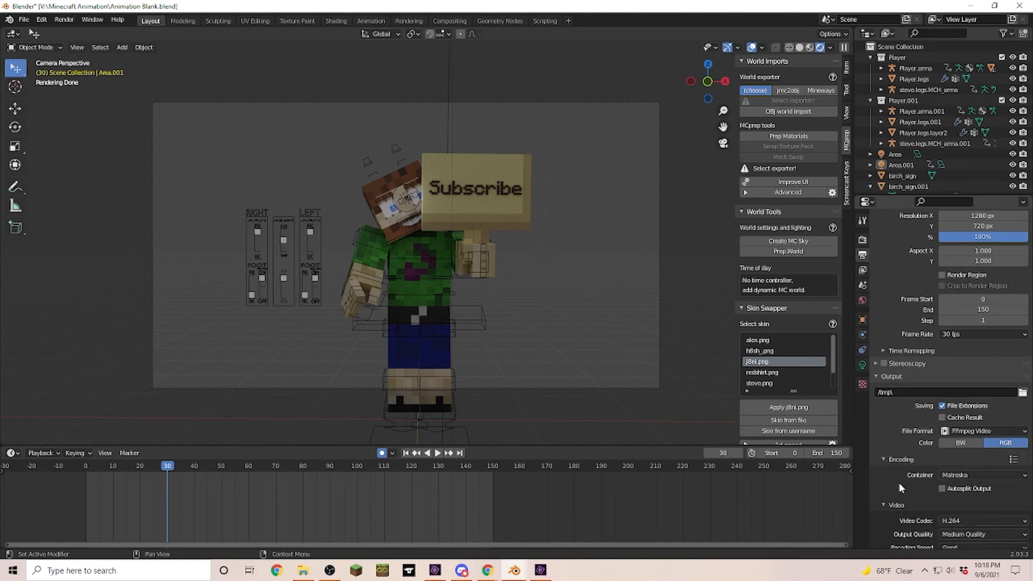
left_click(961, 476)
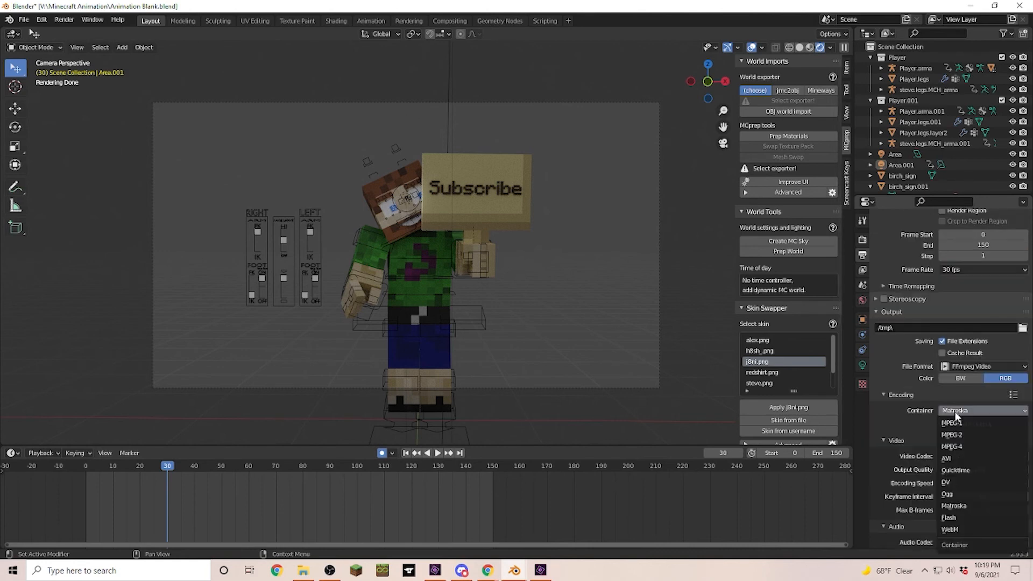
left_click(958, 448)
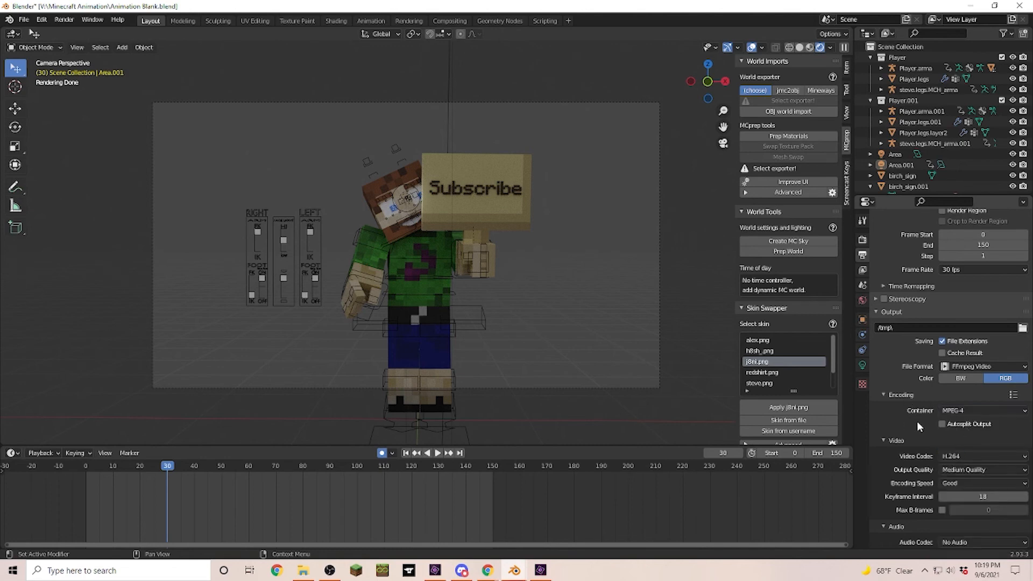
- Set the output quality of the H.264 video encoding to Lossless
scroll(917, 422, "down", 1)
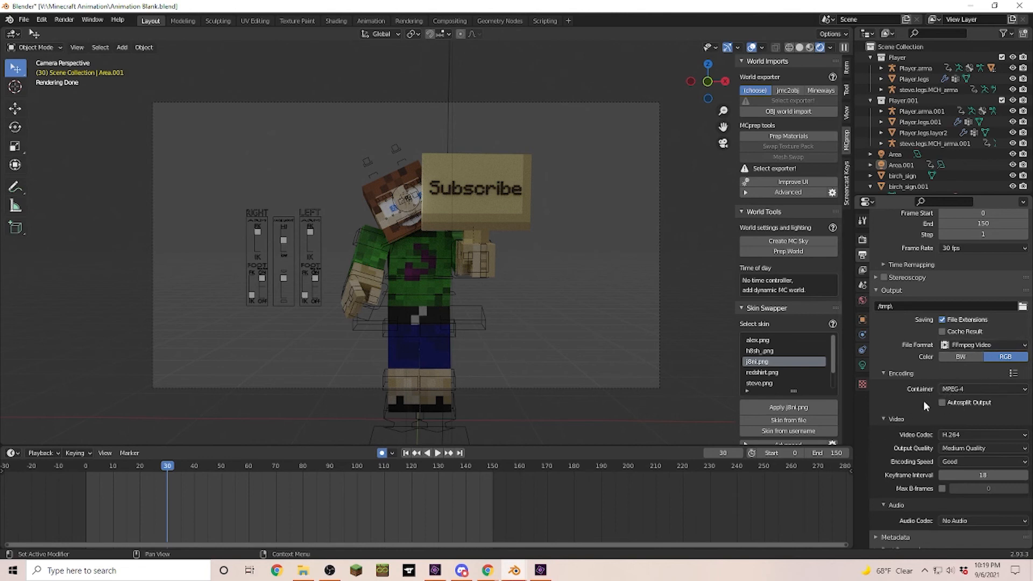
scroll(919, 401, "down", 1)
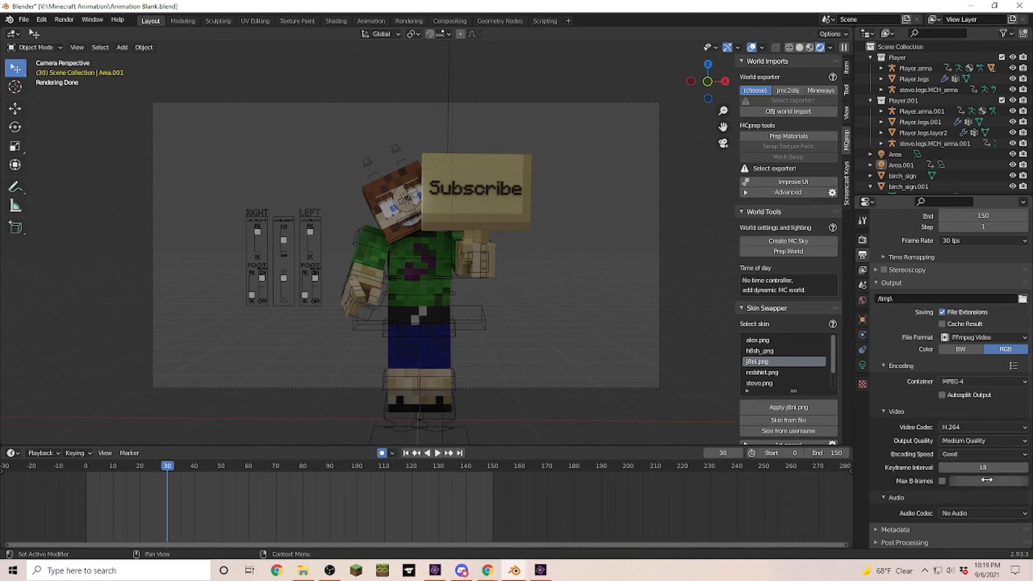
left_click(961, 440)
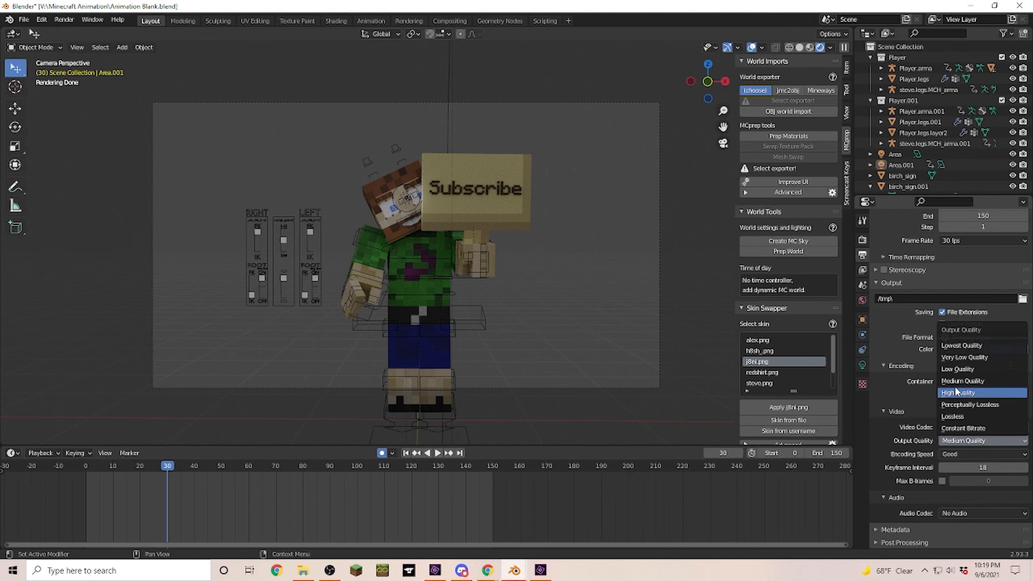
left_click(955, 417)
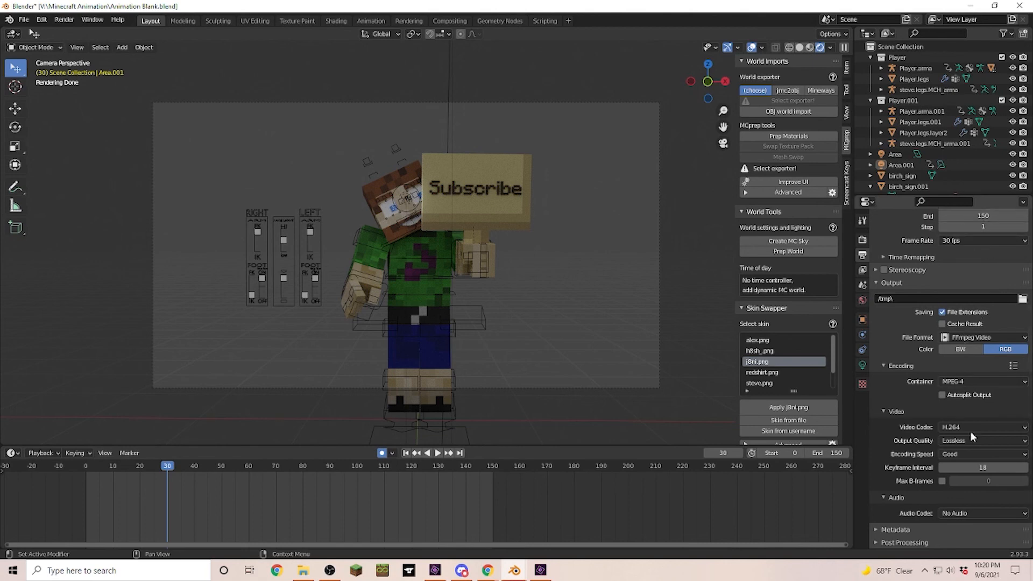
- Start rendering the full animation with the current output settings
left_click(64, 20)
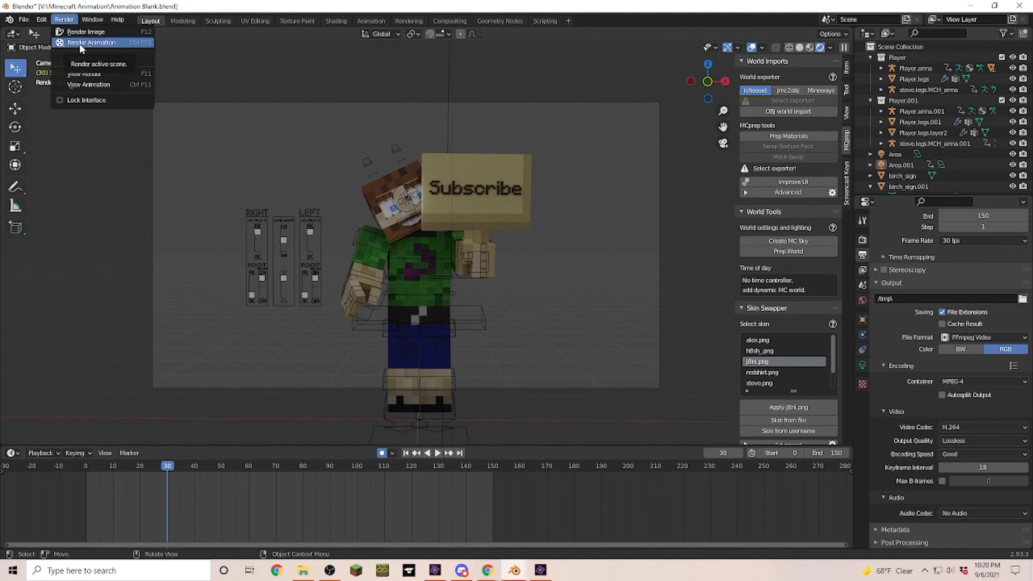
left_click(114, 43)
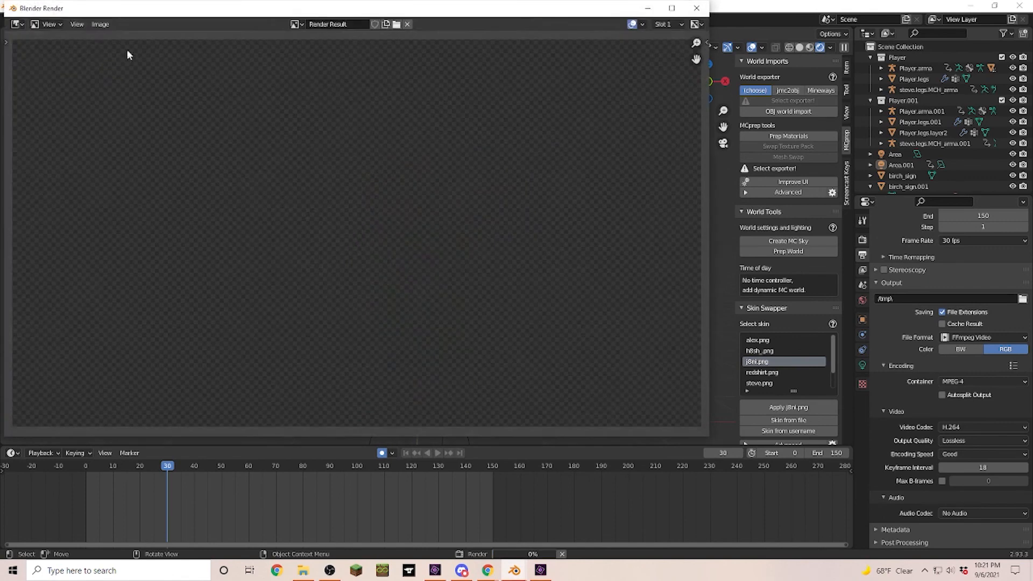